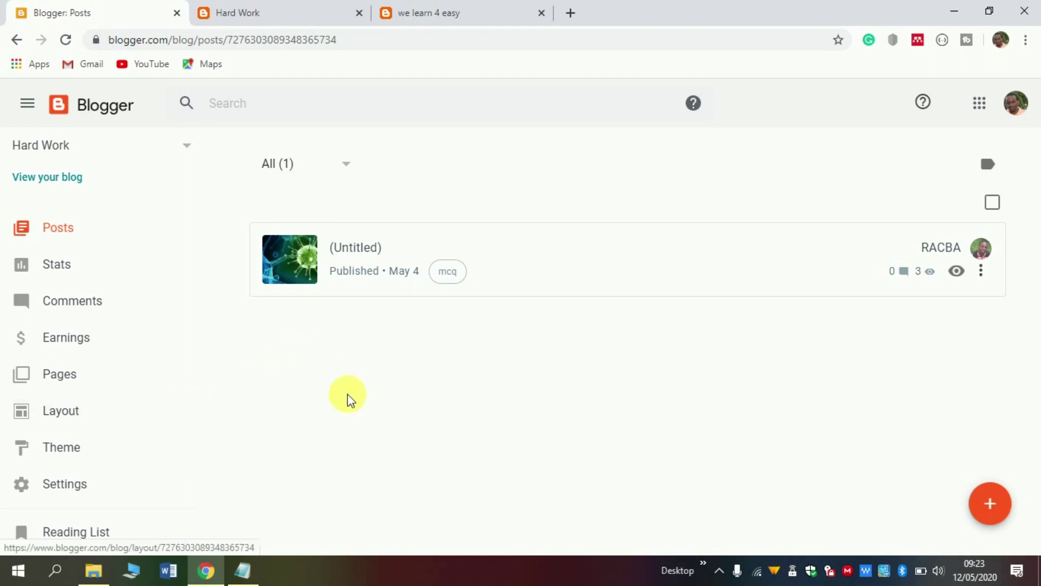
Step: Open the Edit HTML code editor for the Hard Work blog's current theme
click(62, 453)
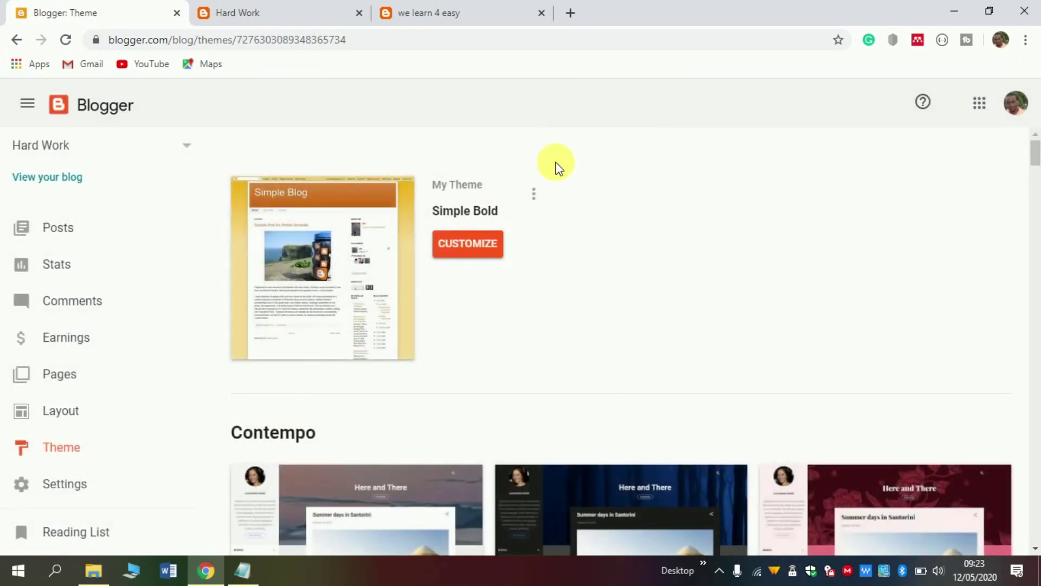
click(535, 195)
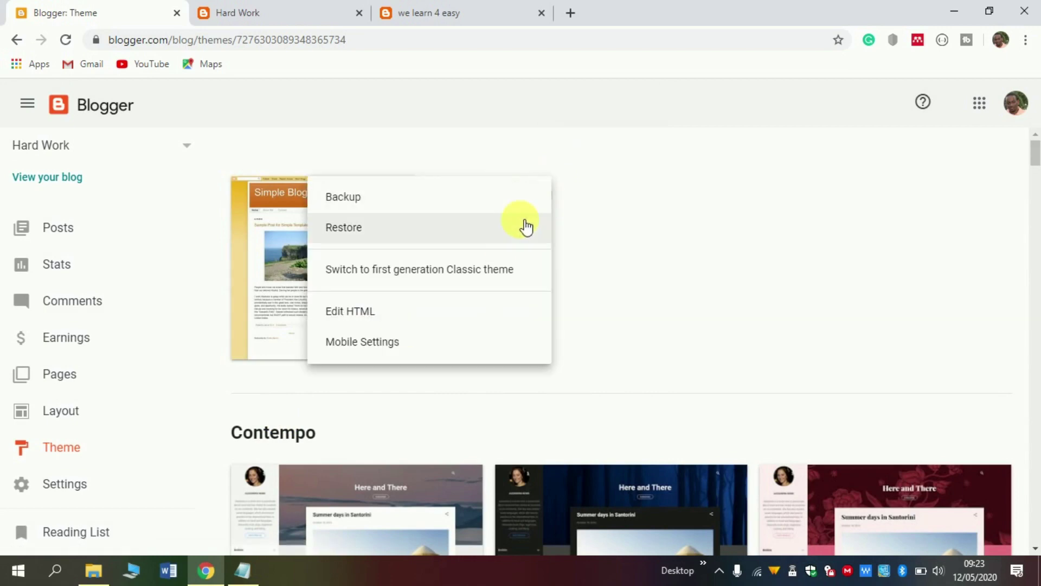
click(394, 318)
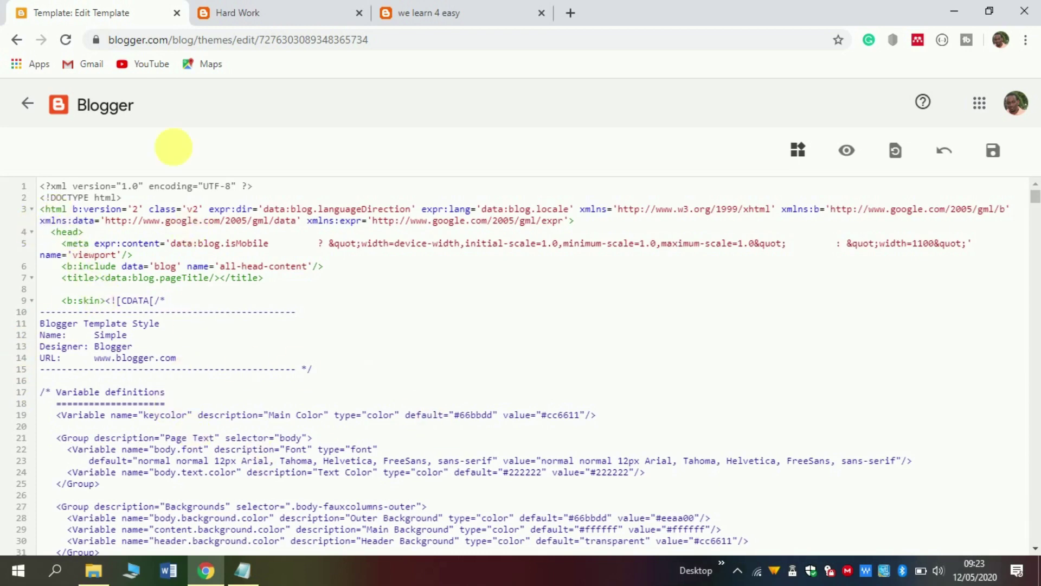
click(244, 13)
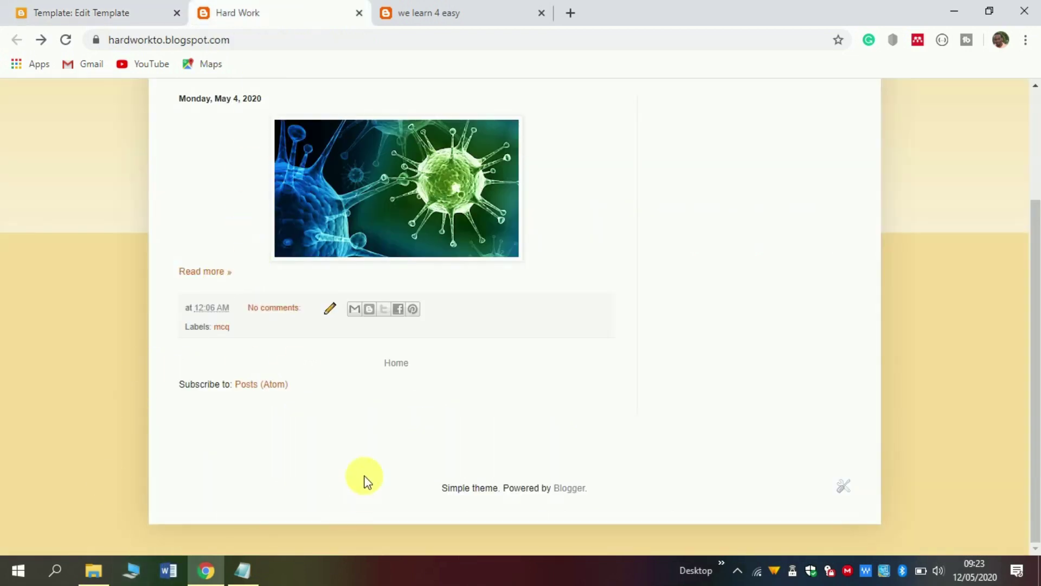
Step: Select and delete all of the old theme code in the HTML editor
scroll(364, 477, up, 3)
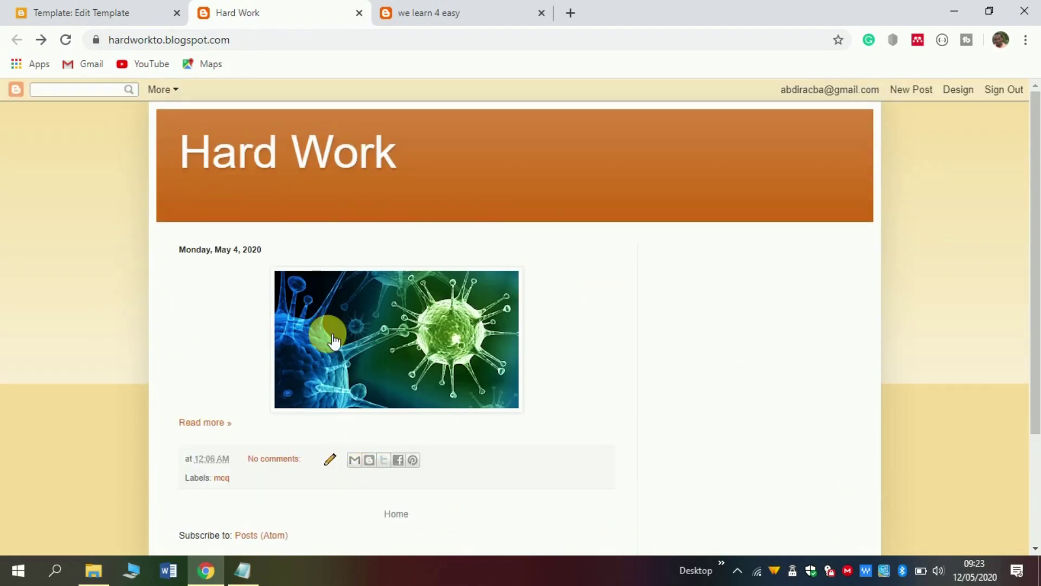
click(30, 9)
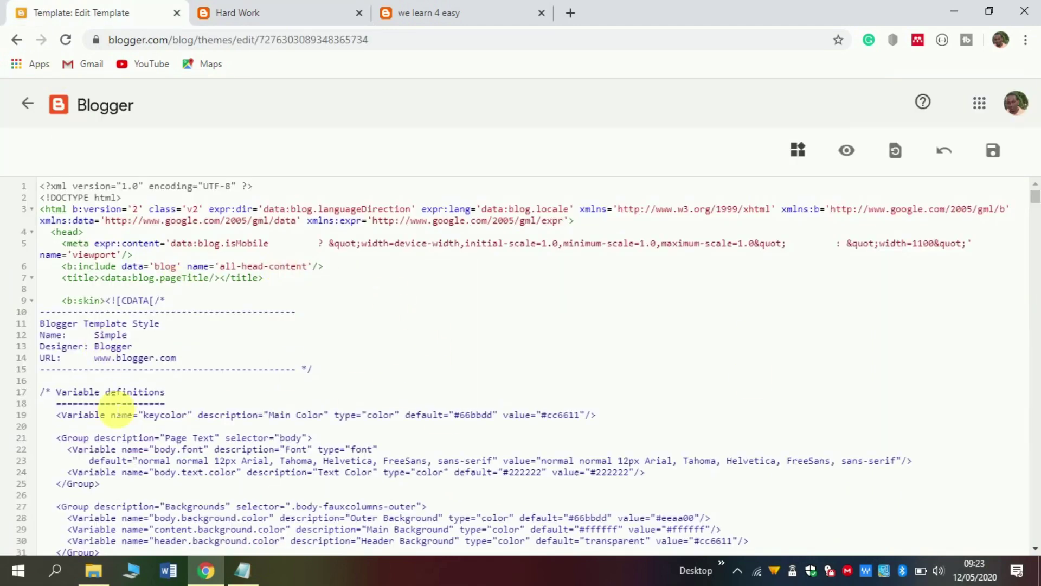
click(331, 416)
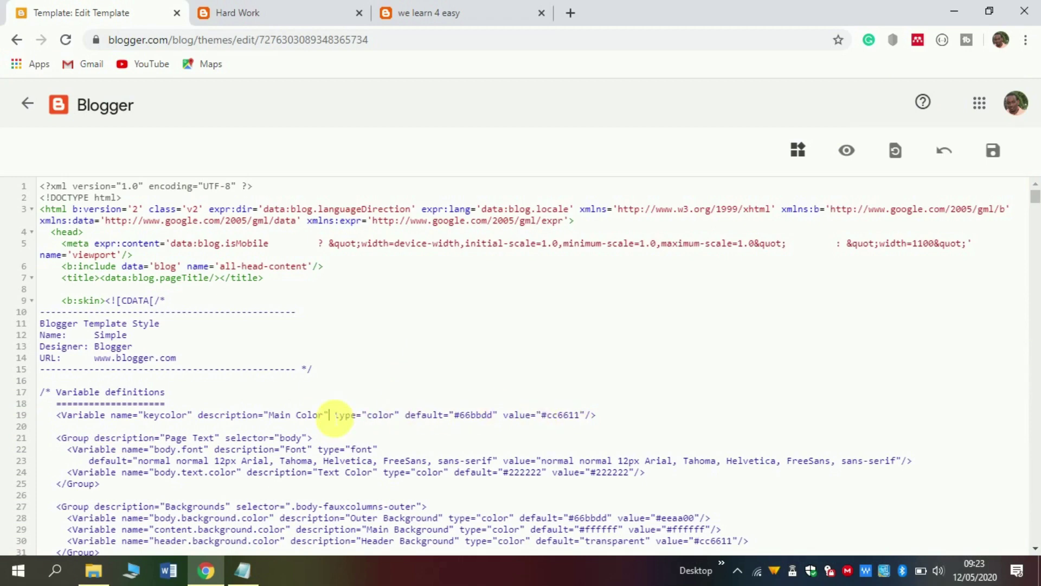
key(ctrl+a)
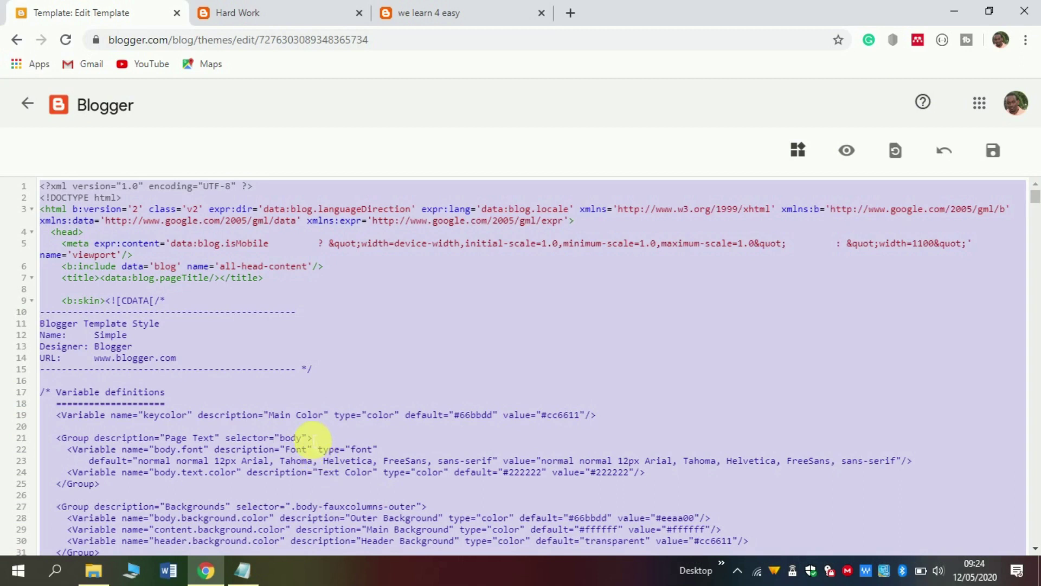
key(Delete)
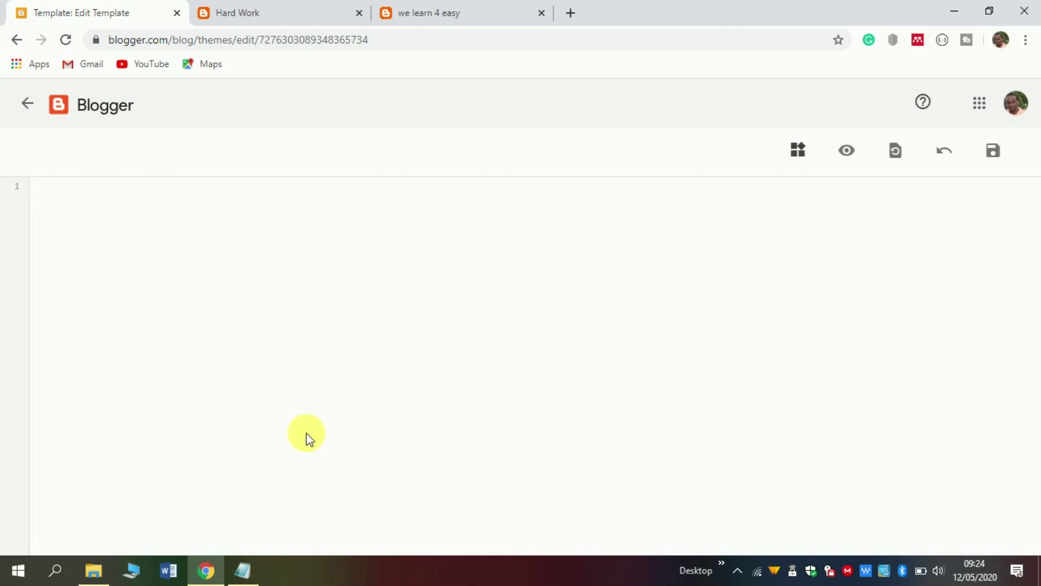
mouse_move(243, 580)
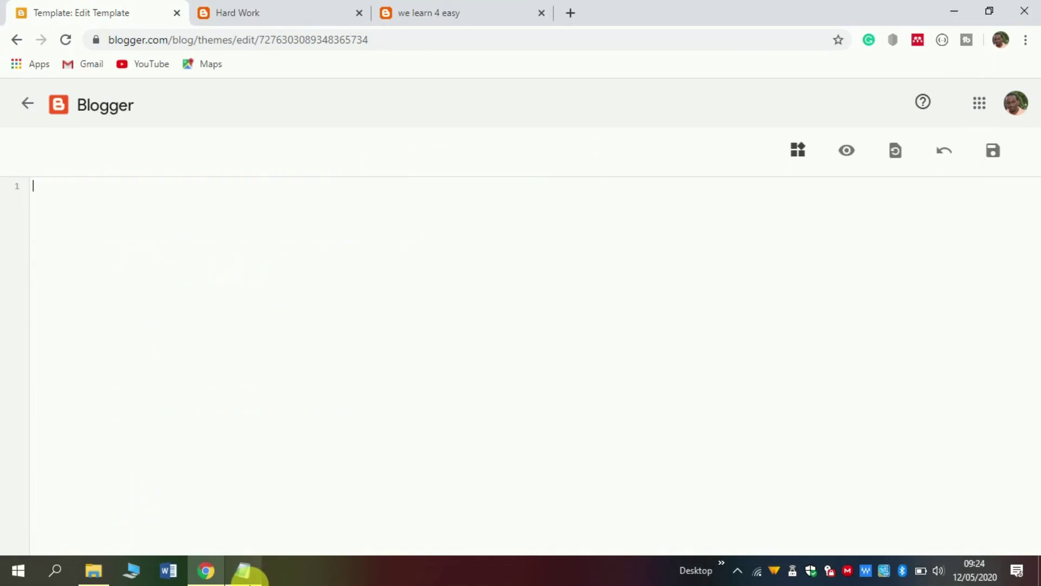
click(244, 570)
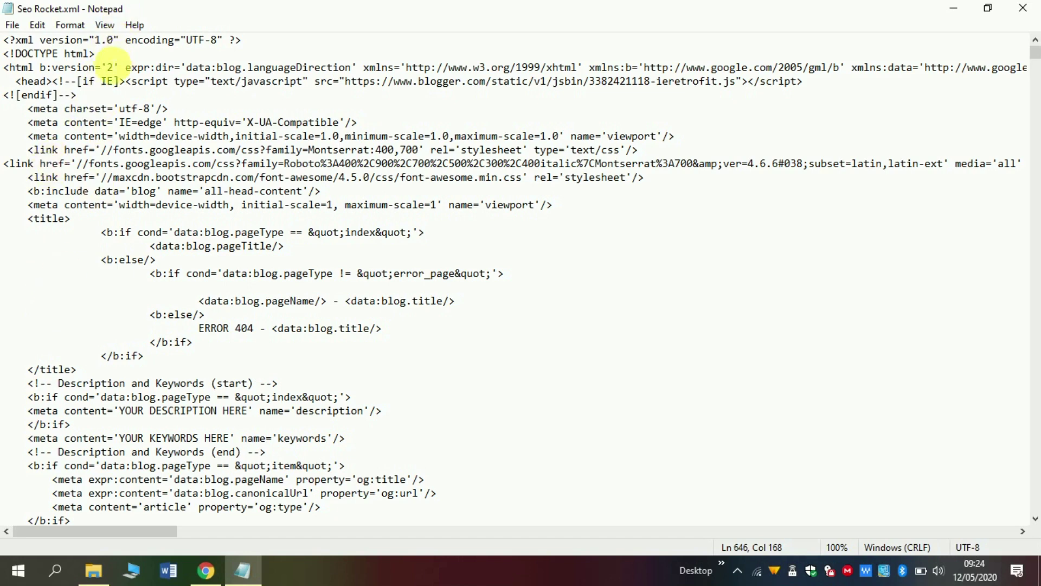
Step: Select and copy all of the Seo Rocket.xml template text in Notepad
click(174, 137)
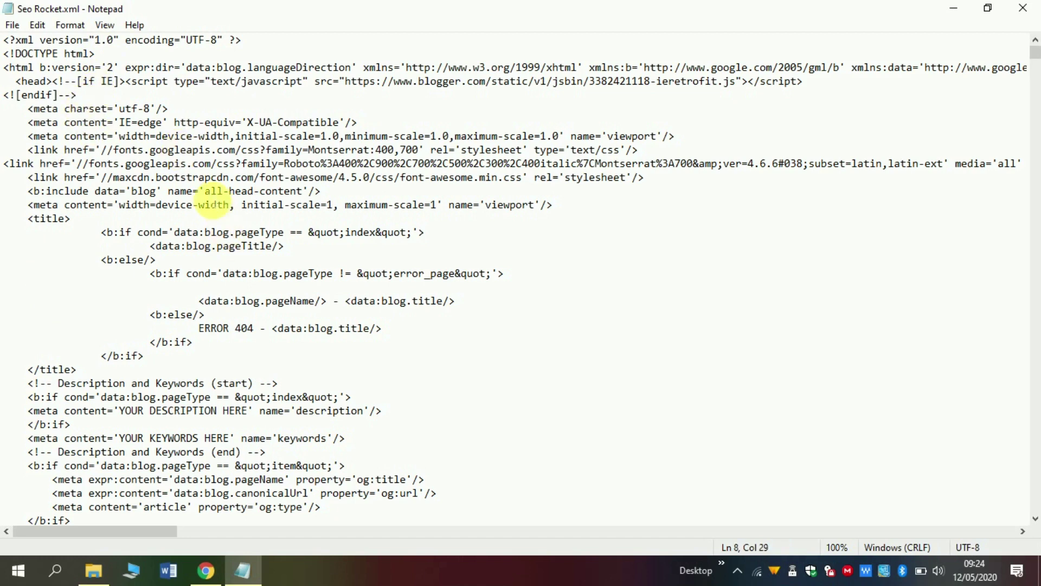
key(ctrl+a)
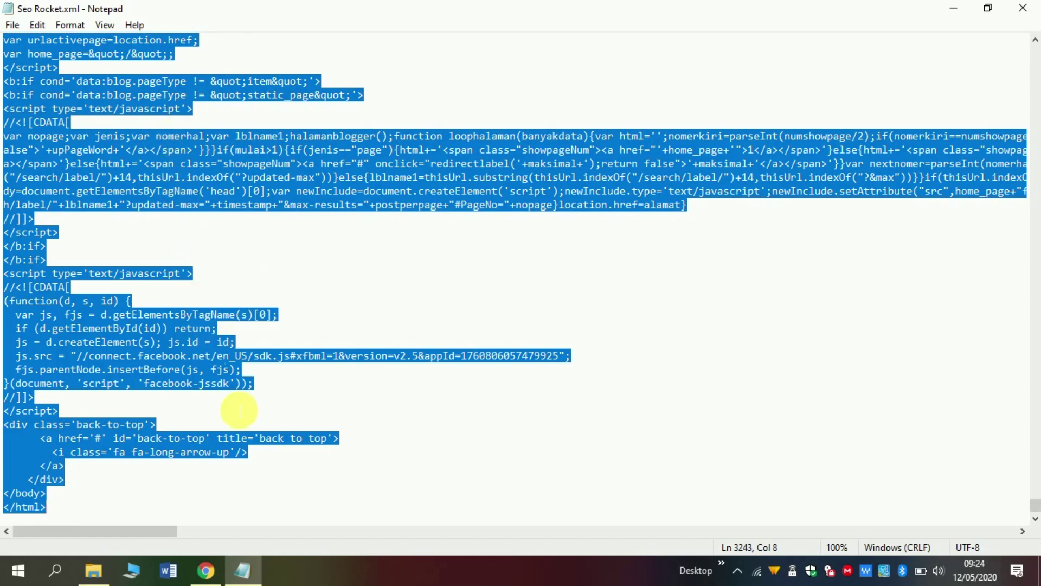
click(207, 570)
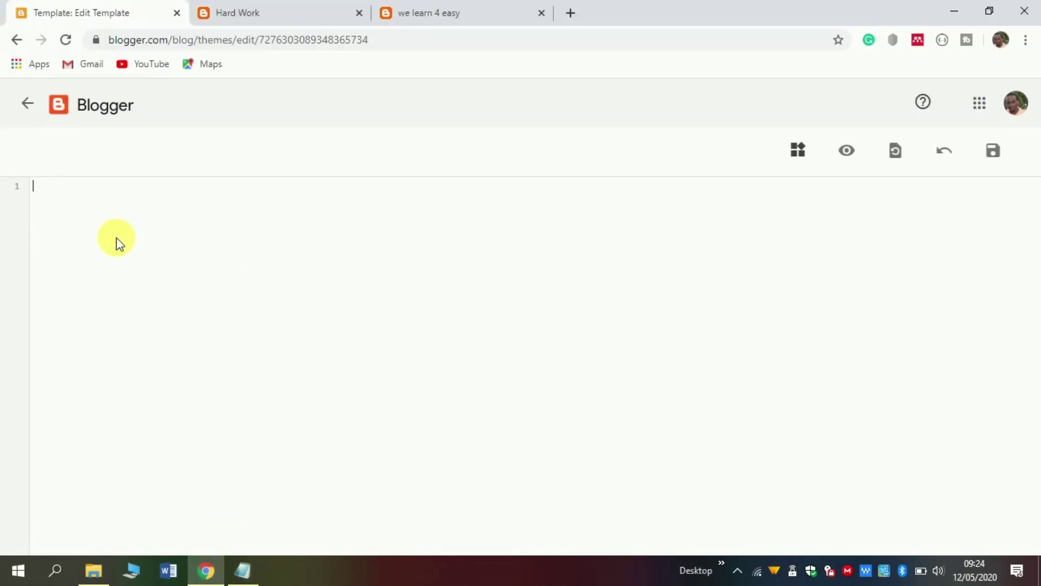
Step: Paste the Seo Rocket code into the empty template editor and save it
key(ctrl+v)
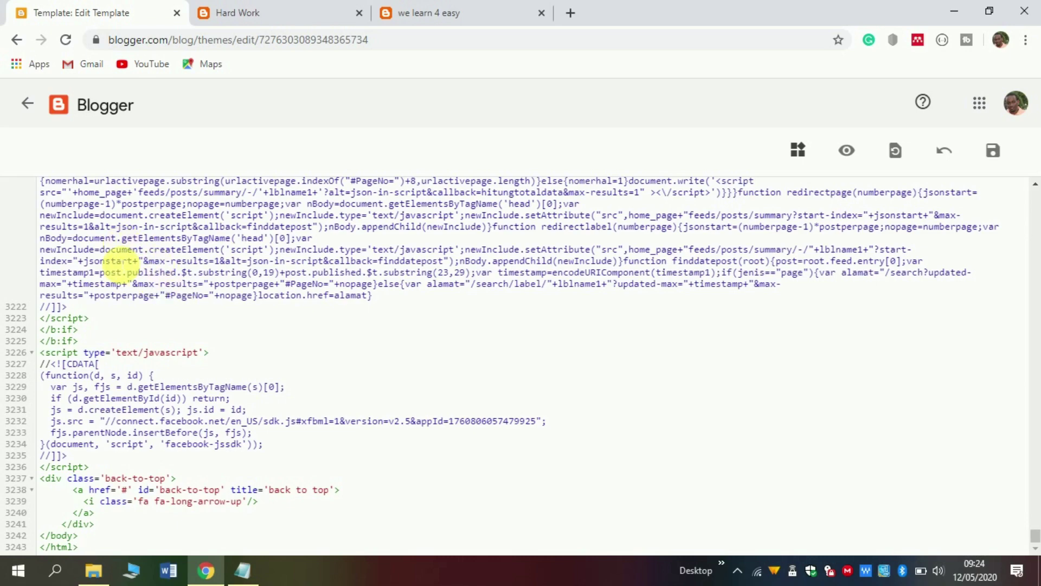
scroll(283, 409, up, 10)
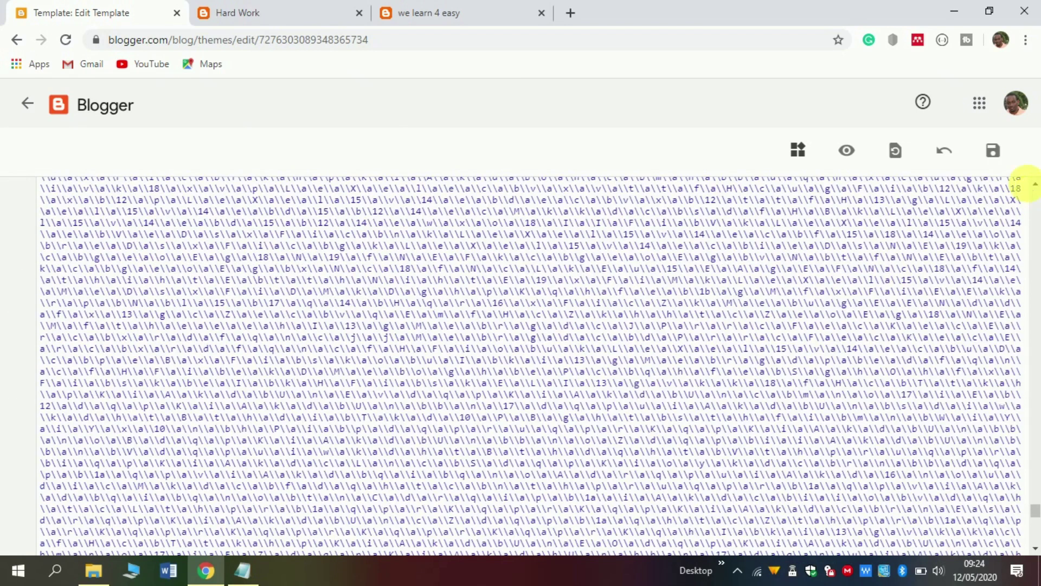
click(994, 154)
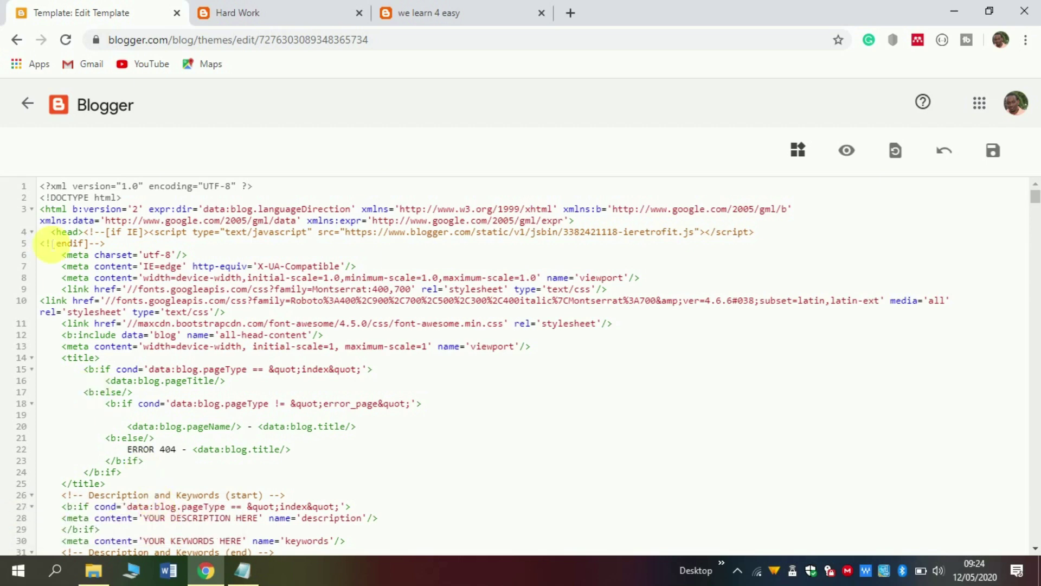
click(30, 103)
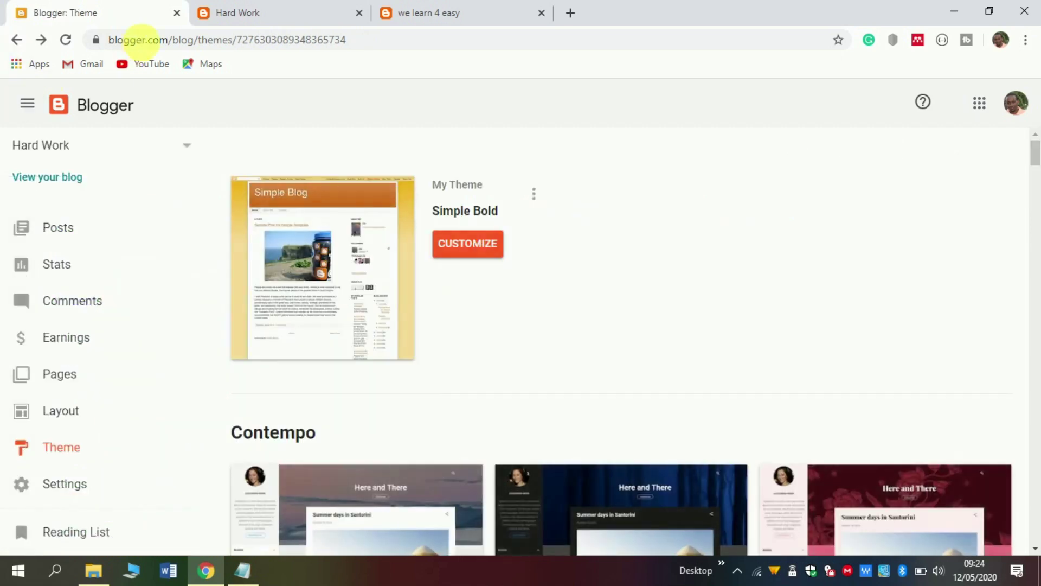
click(242, 11)
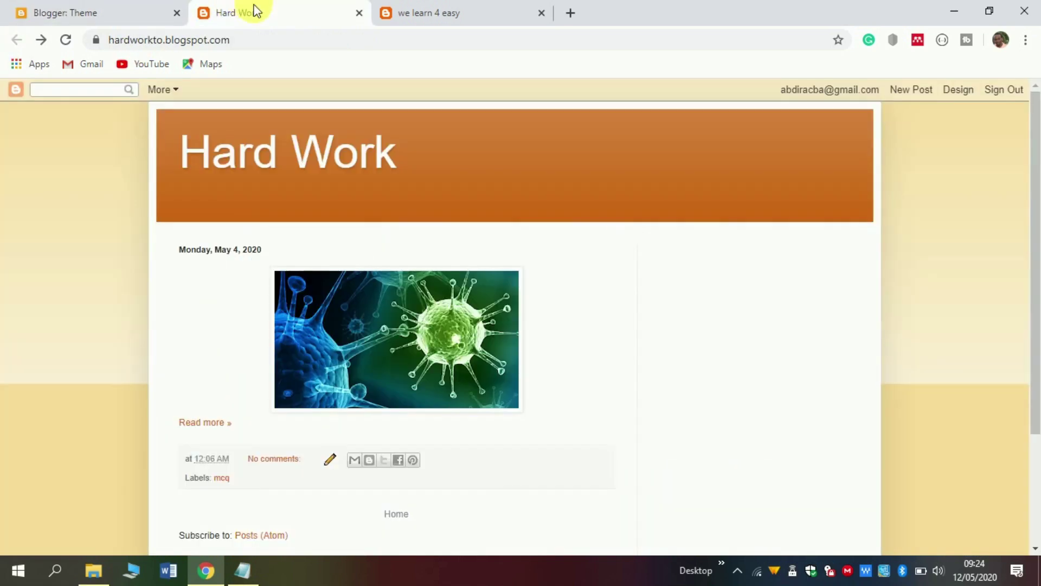
Step: Reload the Hard Work blog and scroll through it to check the Seo Rocket design
click(66, 40)
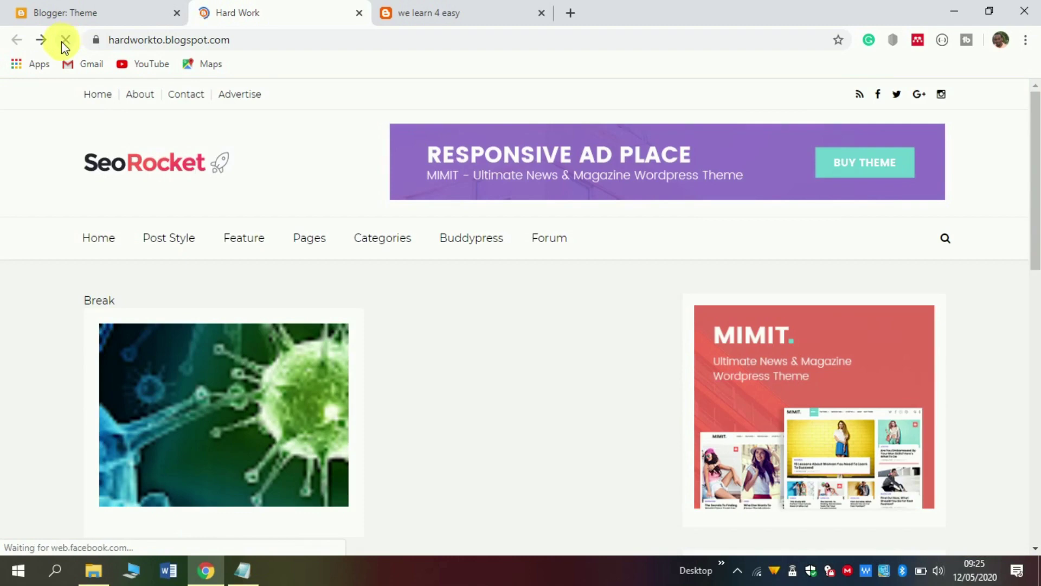
right_click(202, 154)
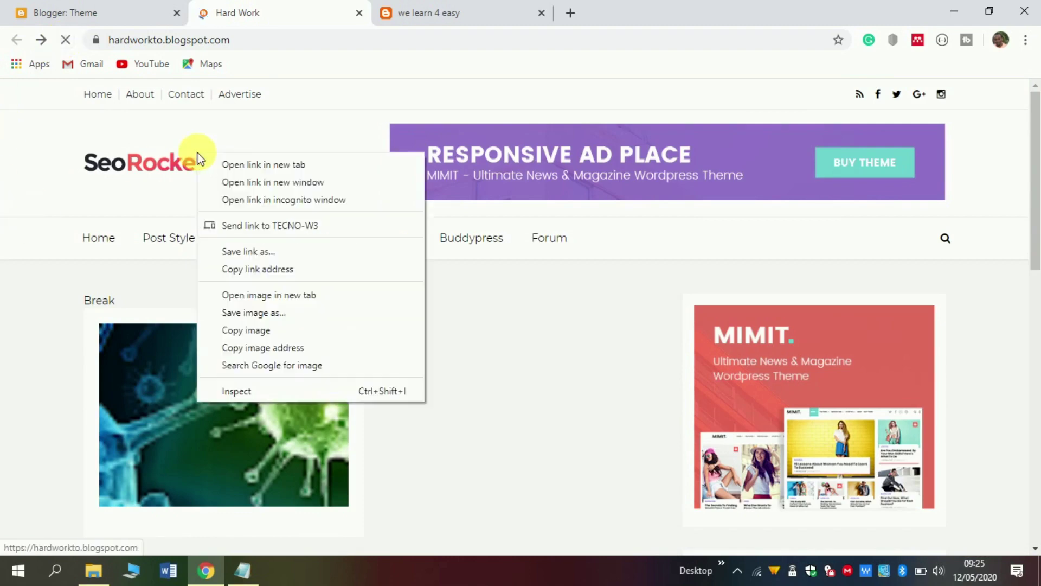
click(76, 237)
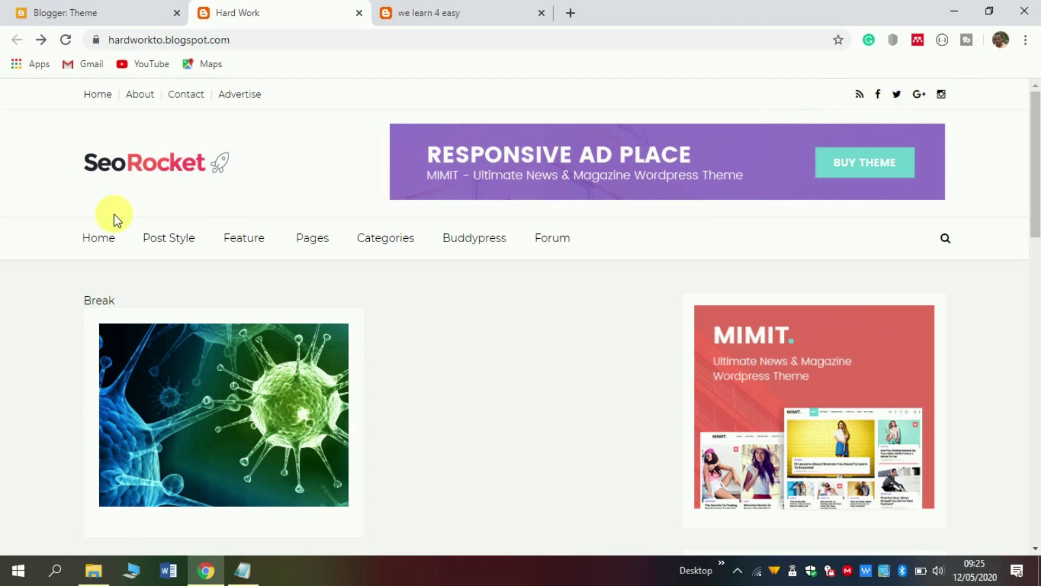
scroll(465, 262, down, 3)
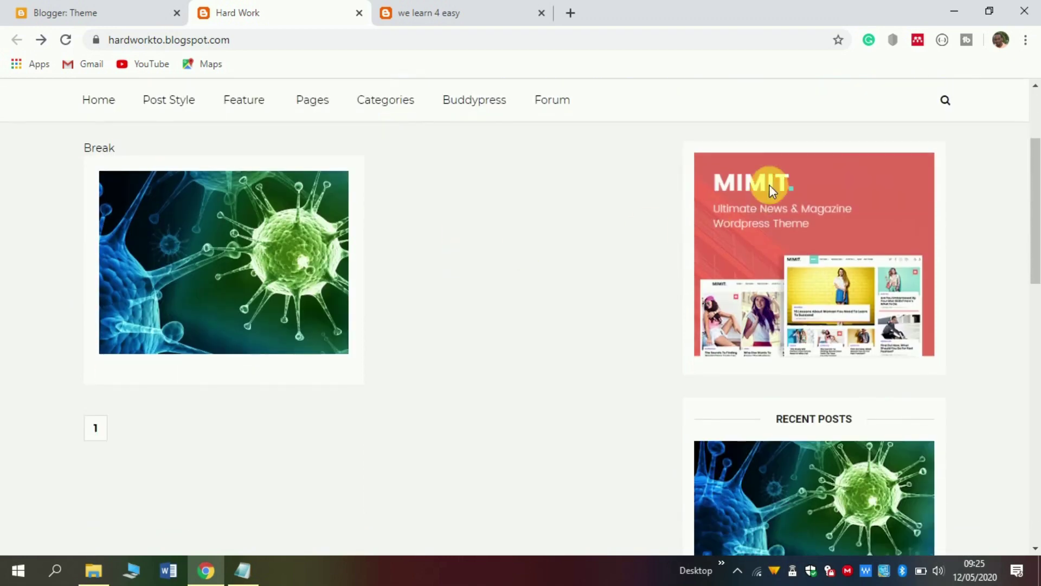
scroll(816, 446, down, 8)
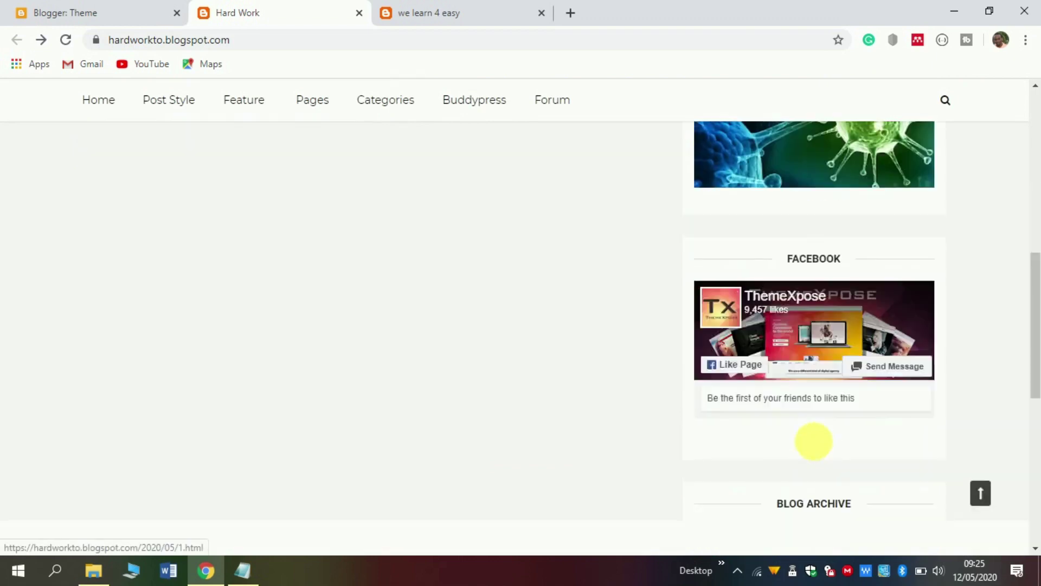
scroll(528, 349, up, 10)
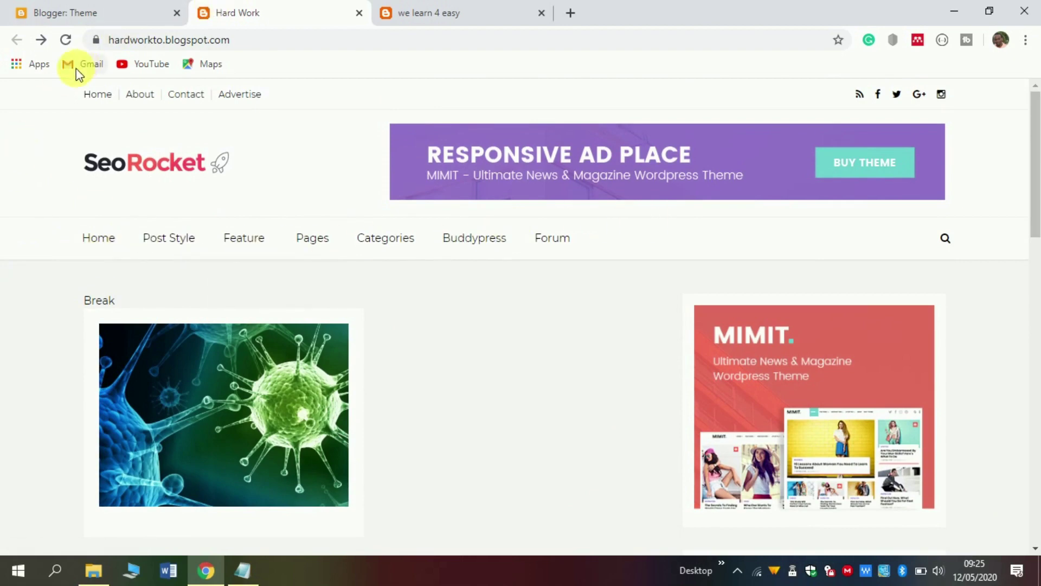
click(62, 12)
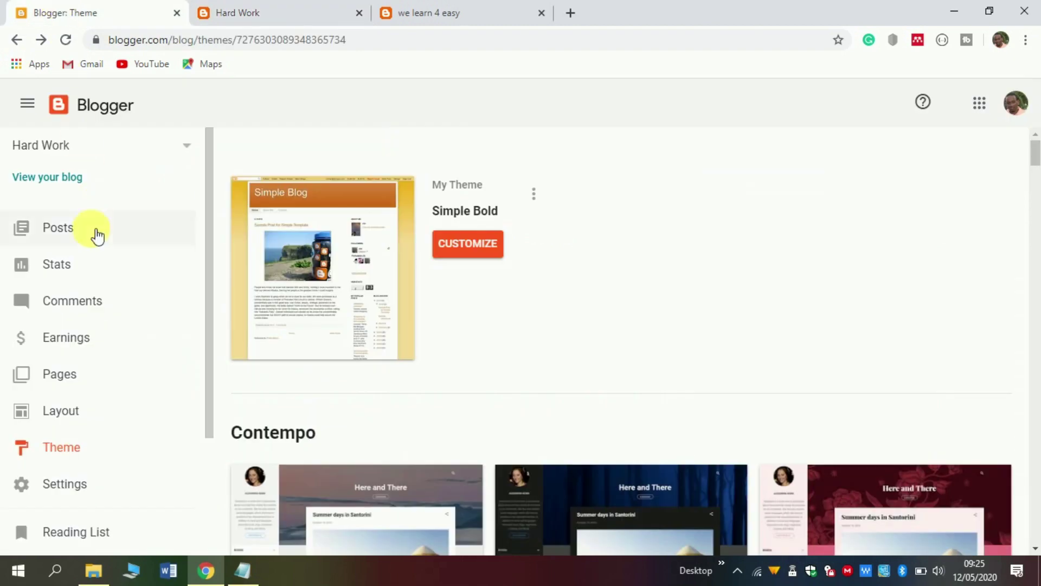
scroll(101, 353, down, 2)
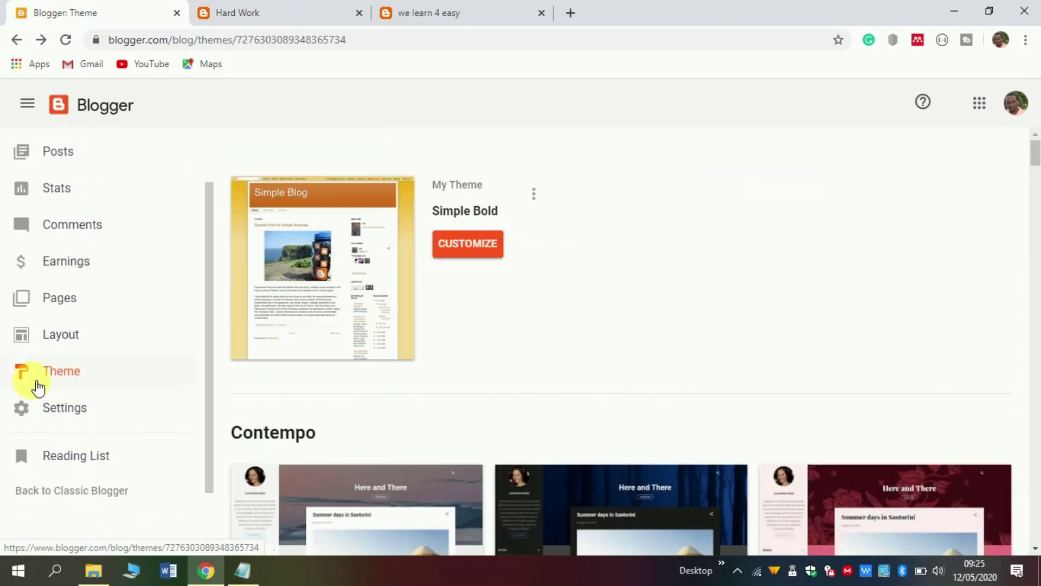
click(68, 334)
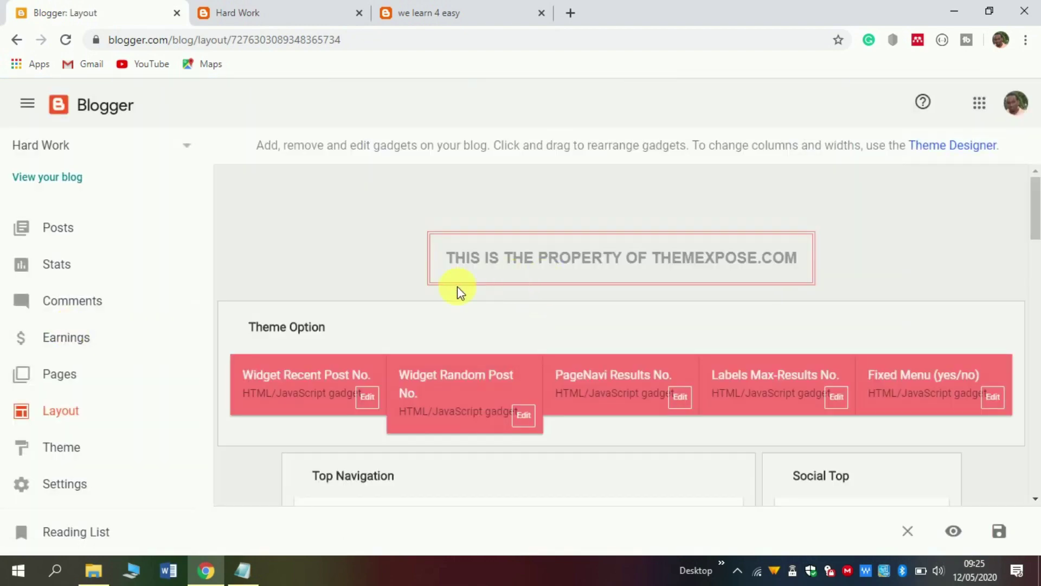
scroll(457, 286, down, 5)
scroll(457, 293, down, 8)
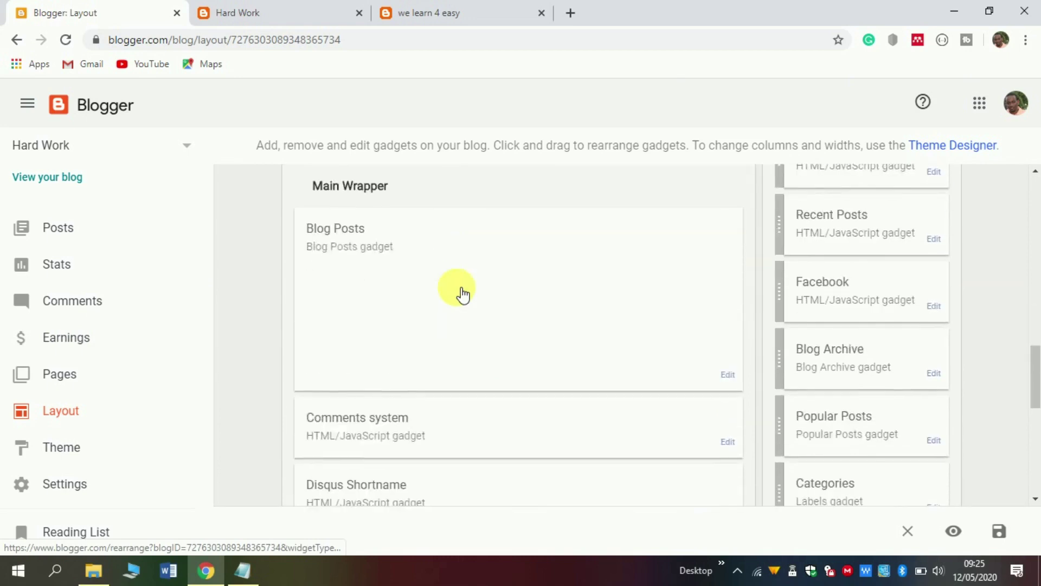
scroll(457, 293, up, 8)
scroll(457, 291, up, 4)
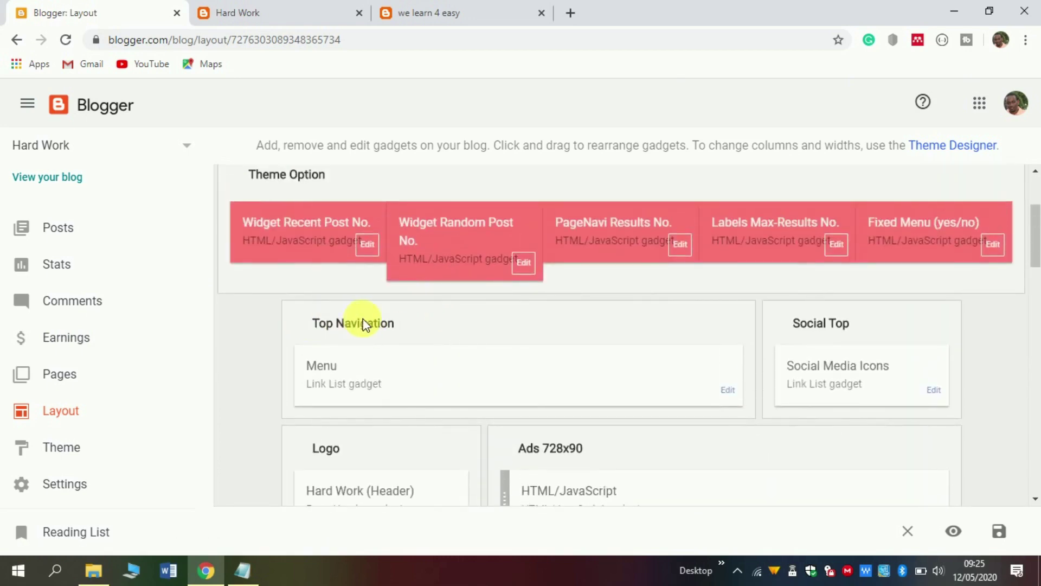
click(267, 8)
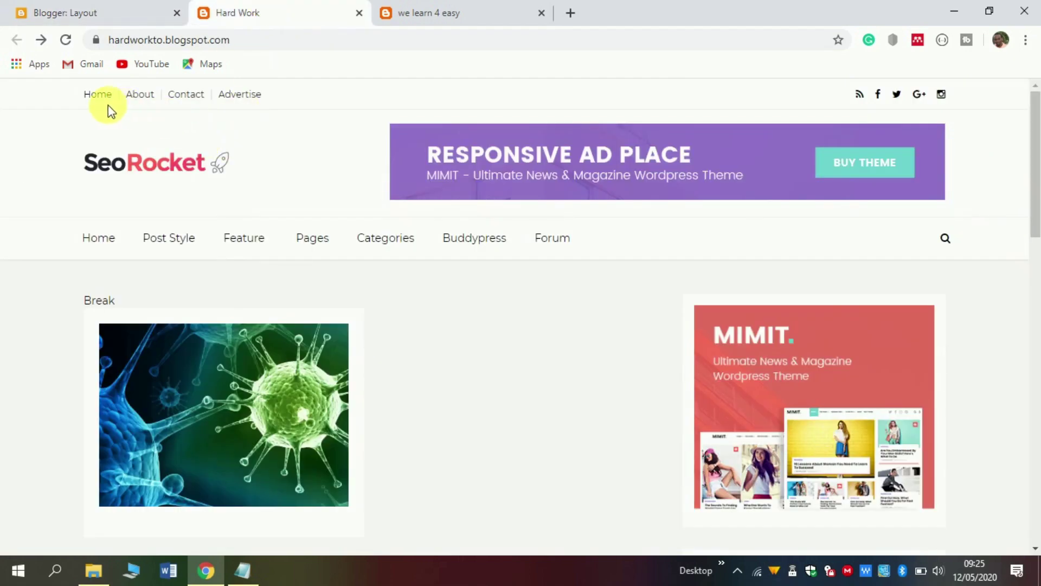
click(130, 10)
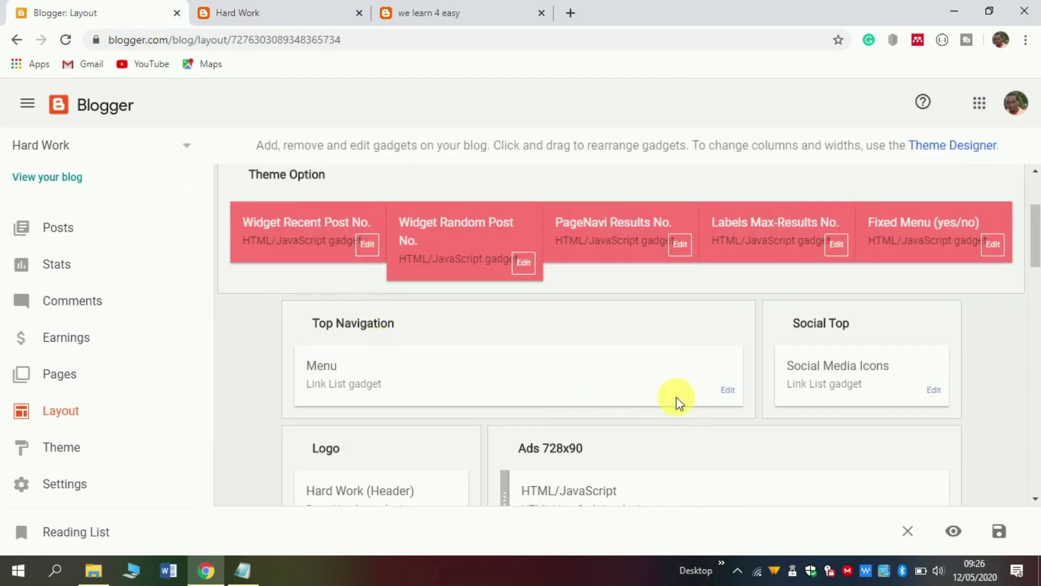
Step: Delete the Advertise link from the Menu gadget and clear the About link's '#' URL
click(733, 395)
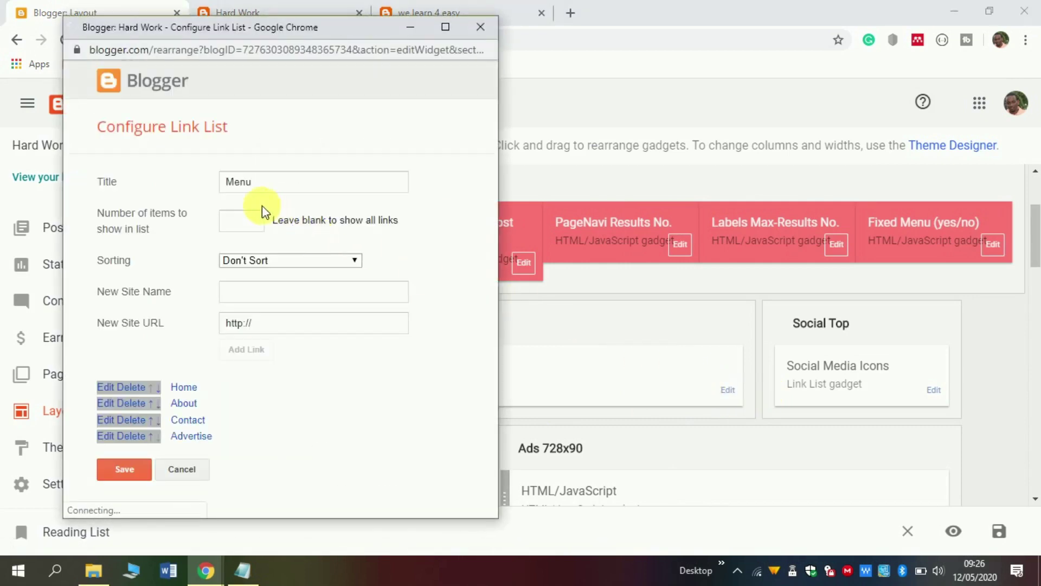
click(140, 437)
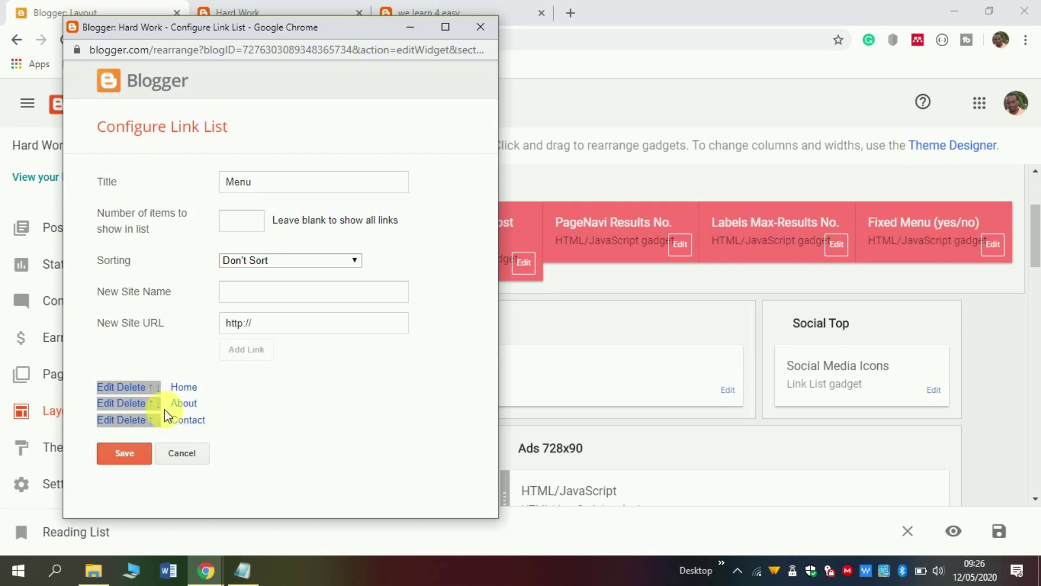
click(107, 403)
click(268, 415)
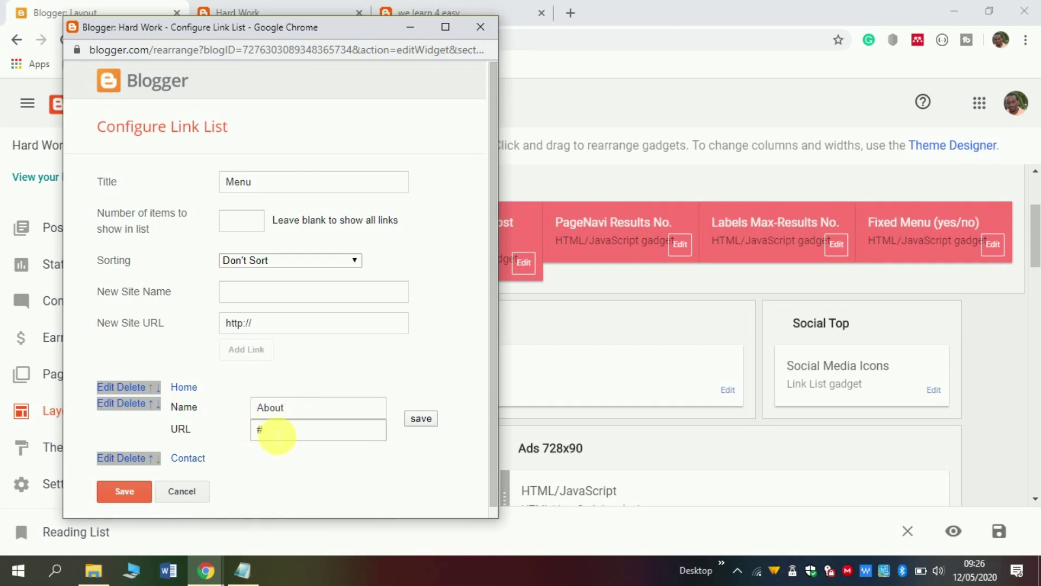
drag(278, 434, 260, 430)
key(BackSpace)
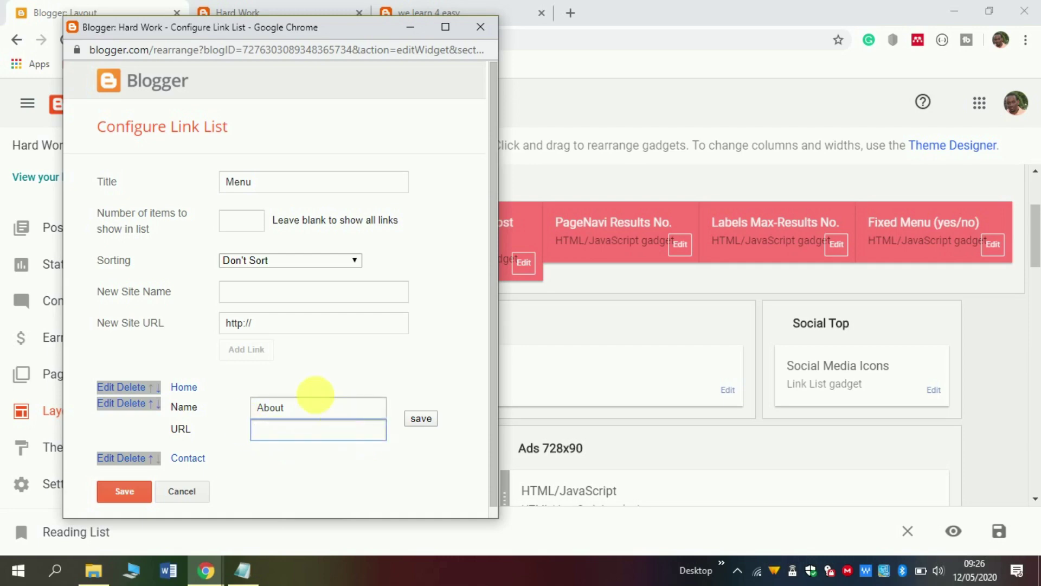
click(413, 11)
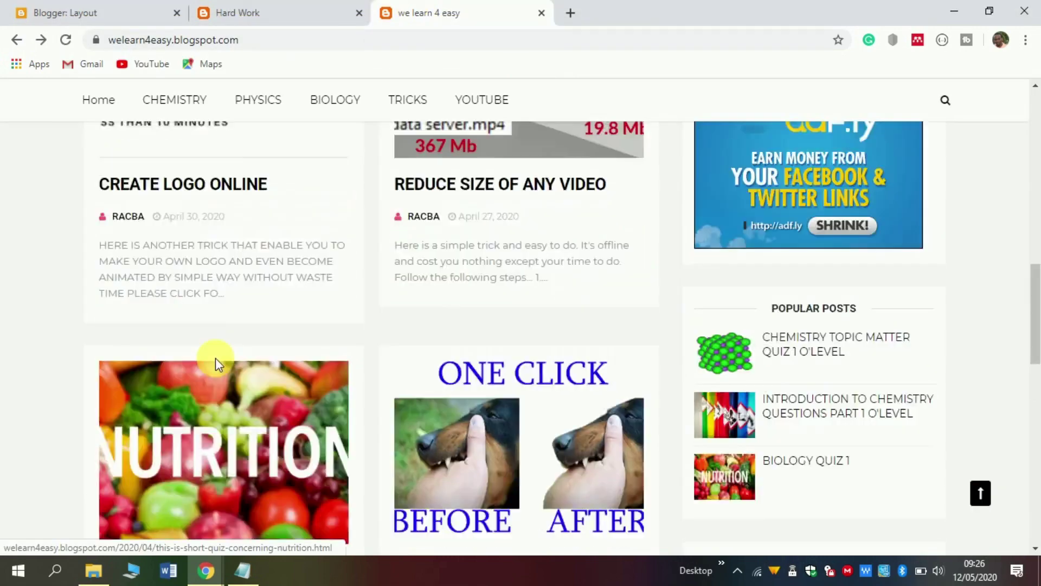
Step: Open the welearn4easy About page and copy its about.me profile URL from the address bar
scroll(217, 358, up, 10)
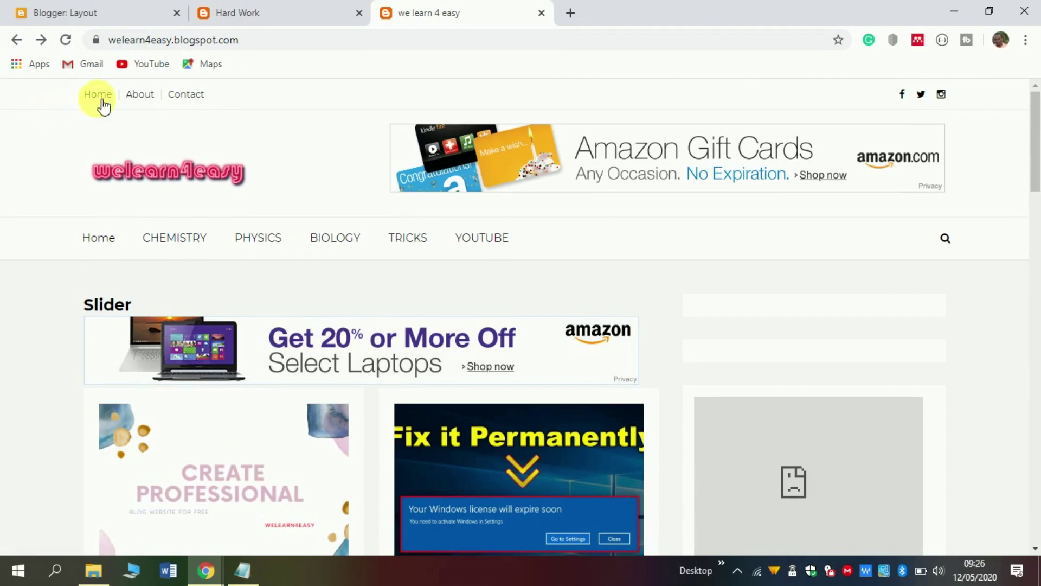
click(146, 99)
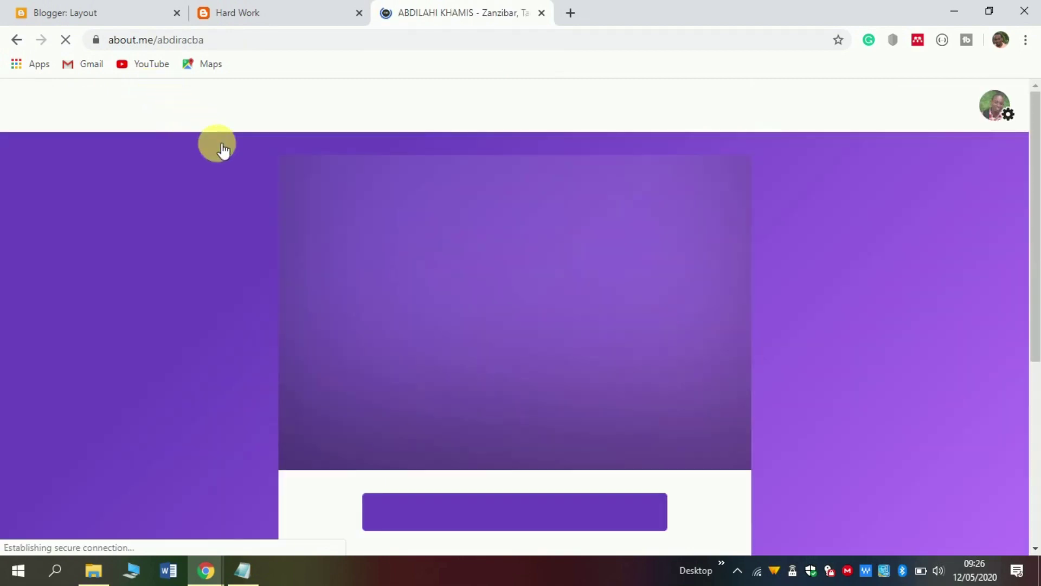
scroll(228, 162, down, 6)
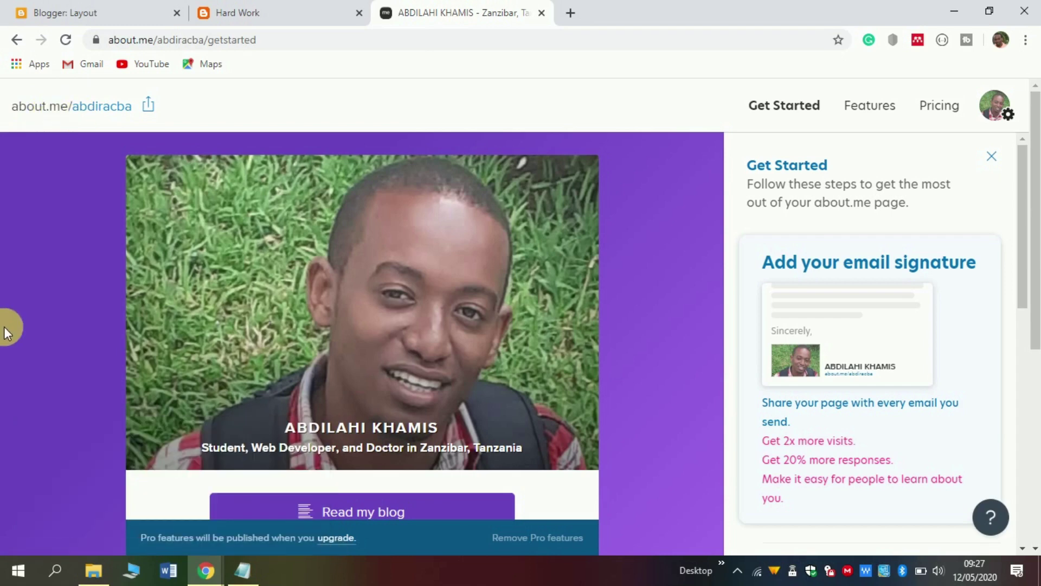
scroll(214, 339, down, 5)
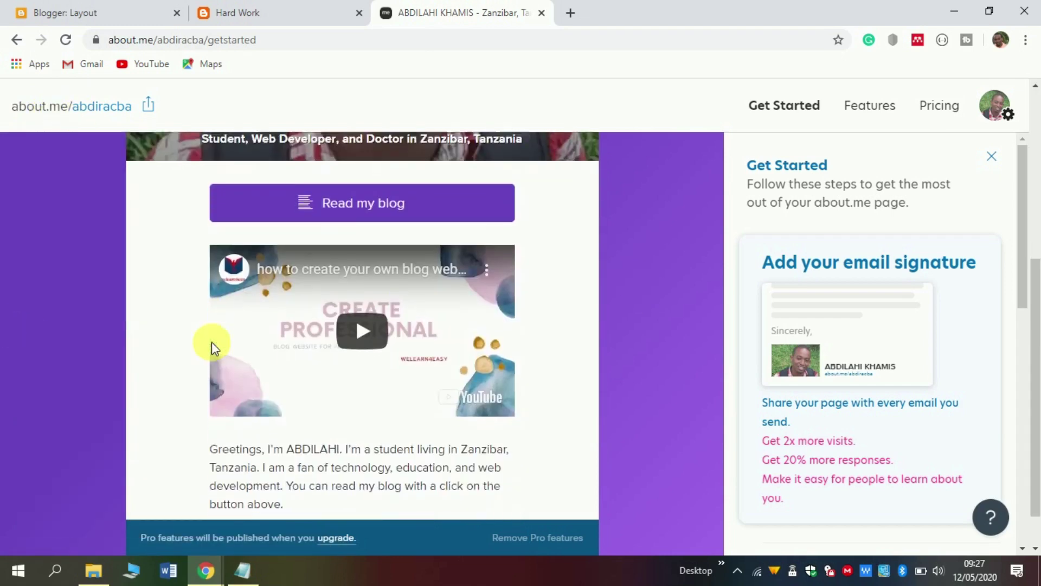
scroll(211, 341, up, 5)
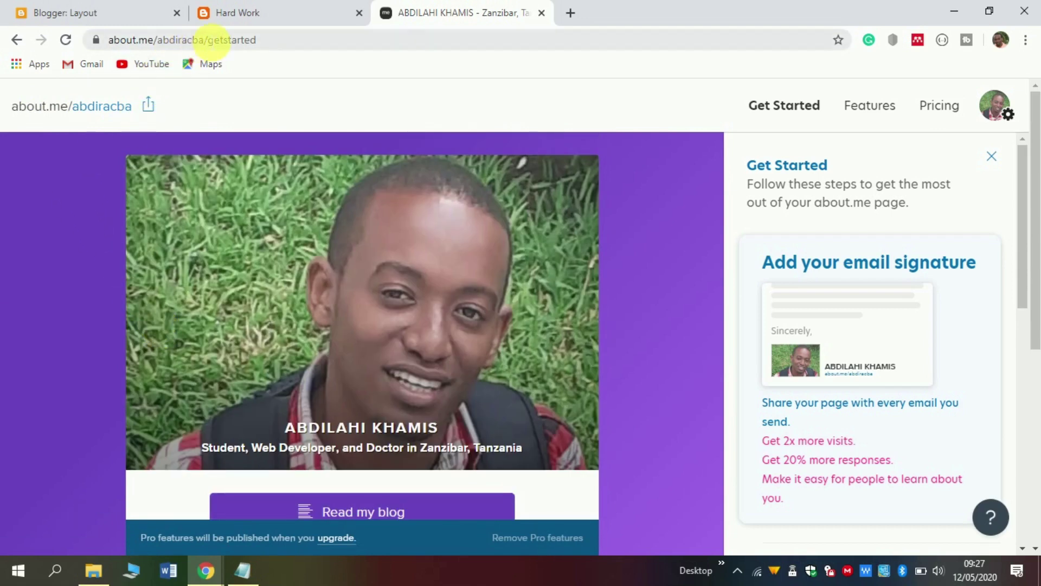
click(206, 40)
drag(198, 41, 167, 41)
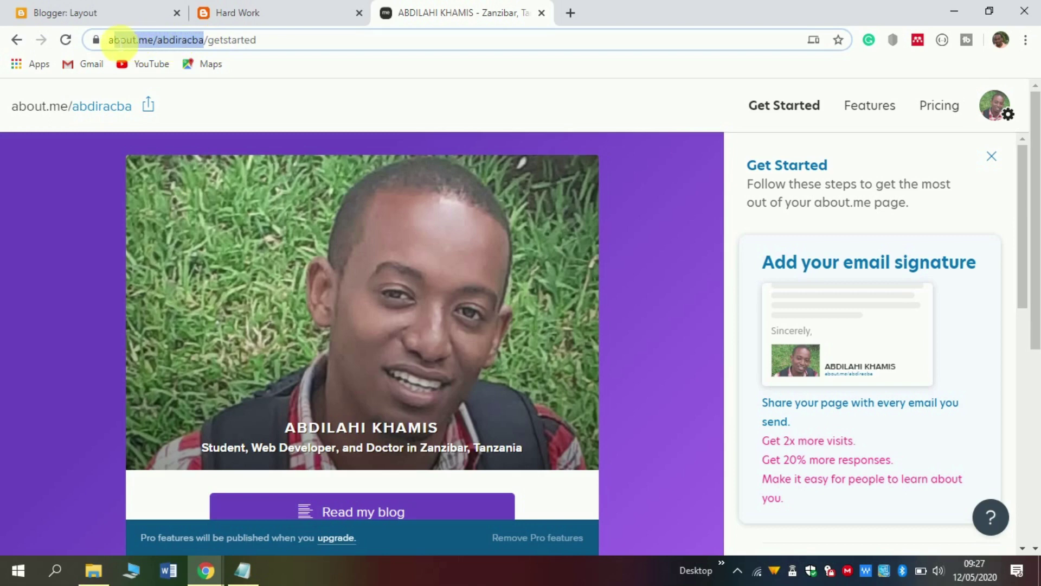
drag(108, 41, 102, 35)
key(ctrl+c)
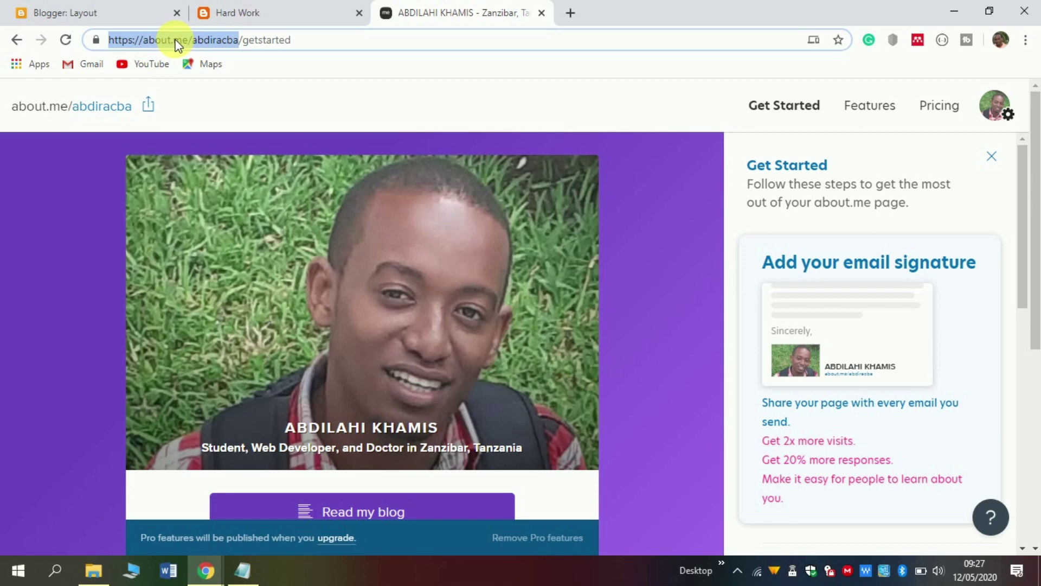
click(73, 8)
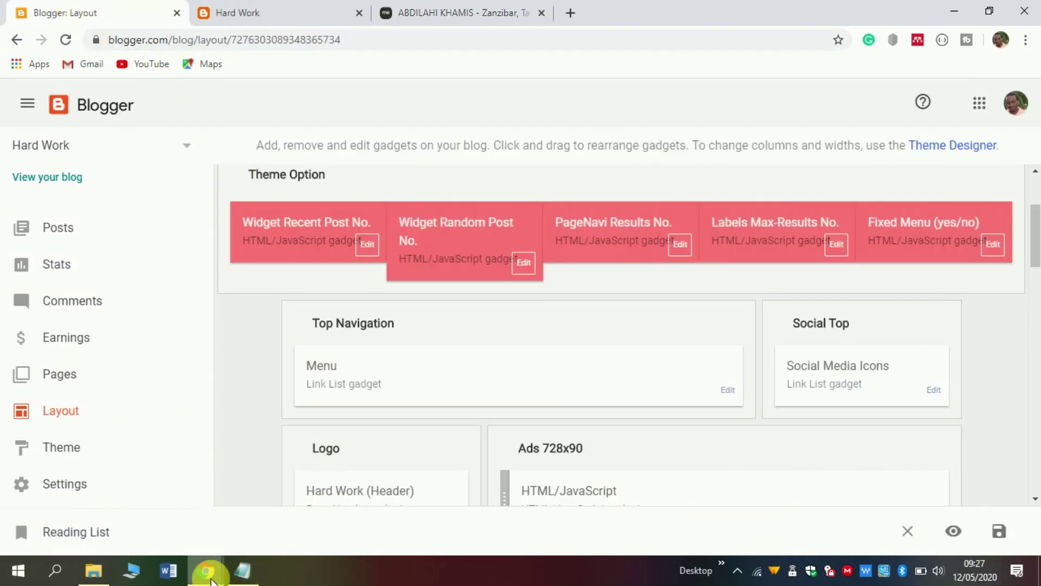
Step: Paste the about.me profile URL as the About link's address and confirm it
mouse_move(209, 575)
click(260, 528)
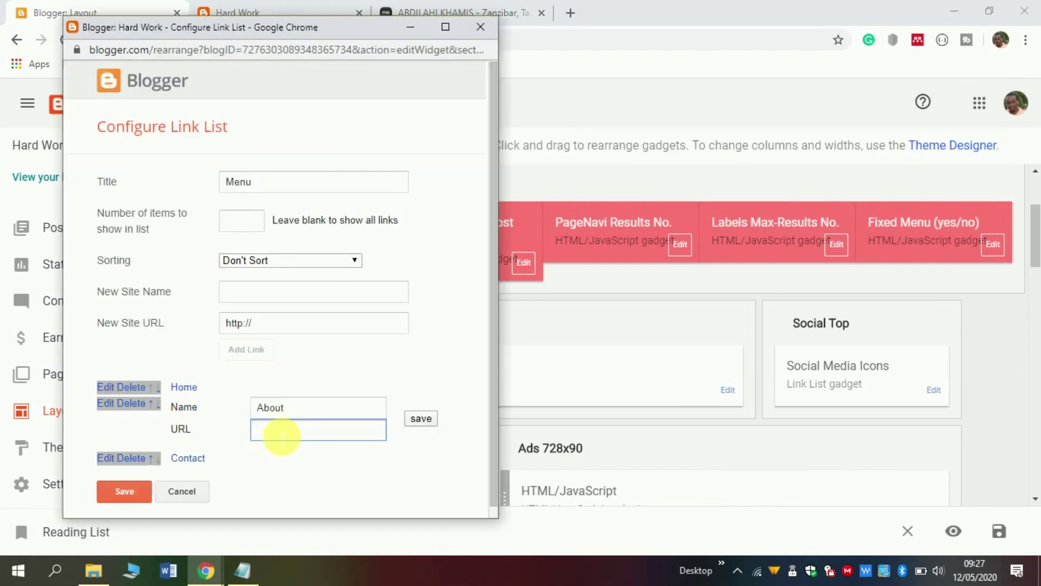
key(ctrl+v)
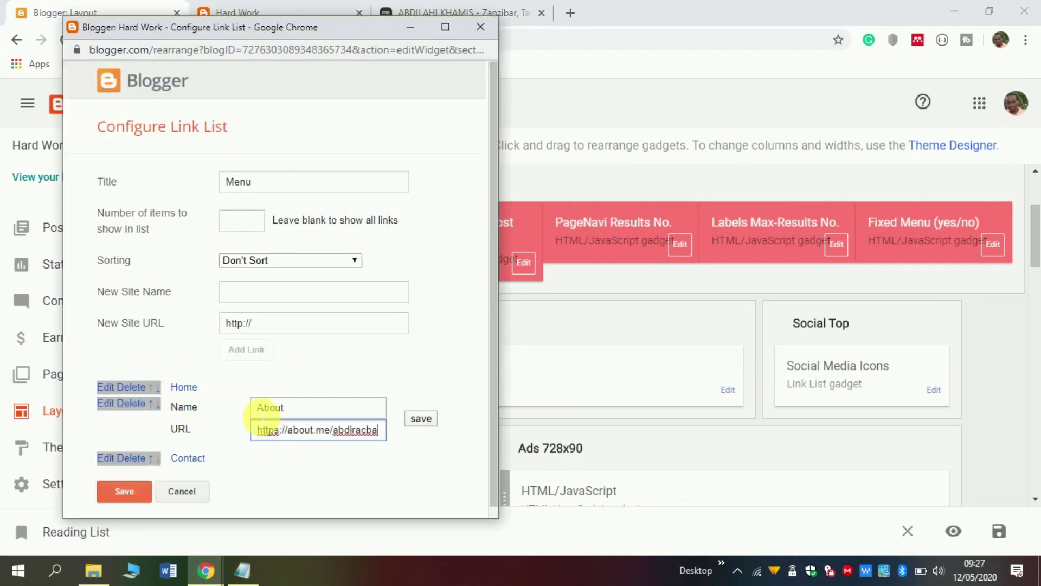
click(420, 419)
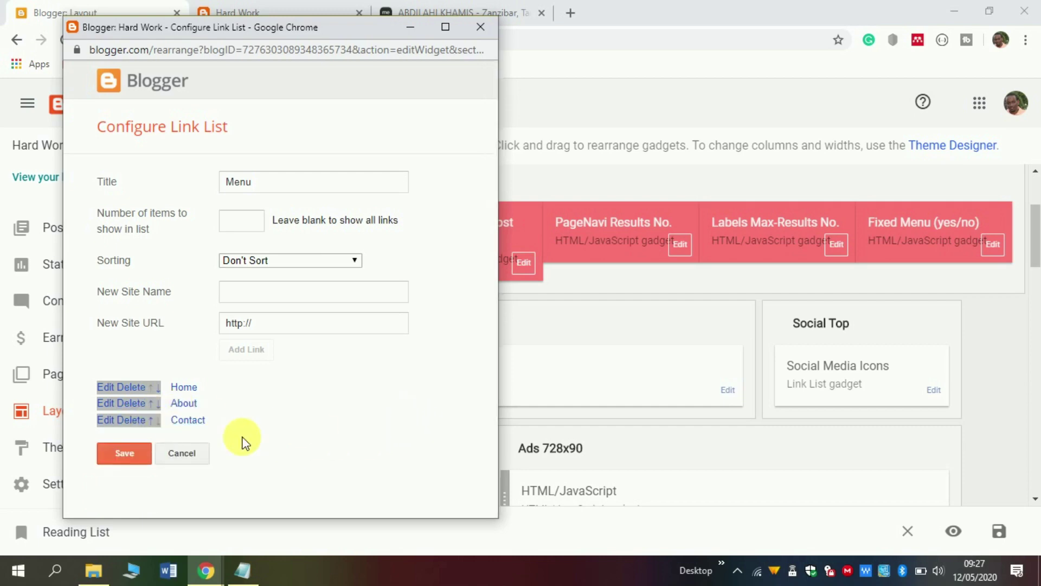
click(458, 11)
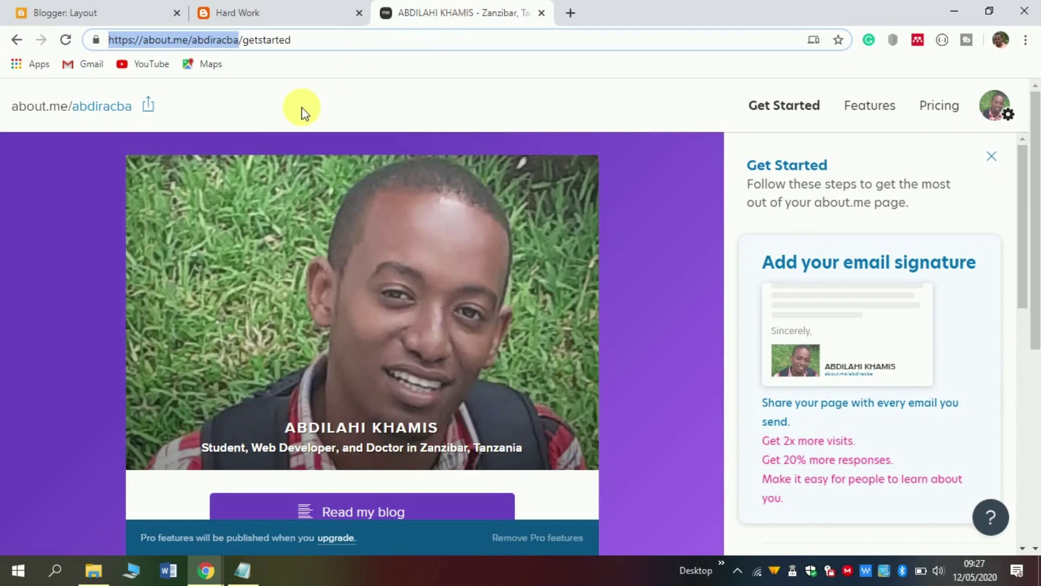
Step: Open the welearn4easy Contact form on JotForm and copy its full URL
click(15, 46)
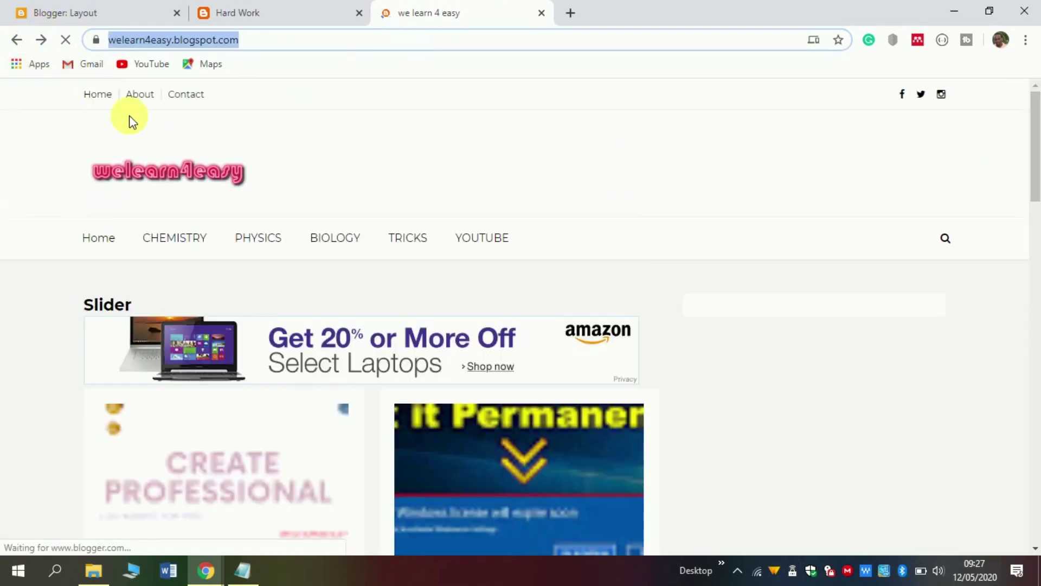
click(199, 97)
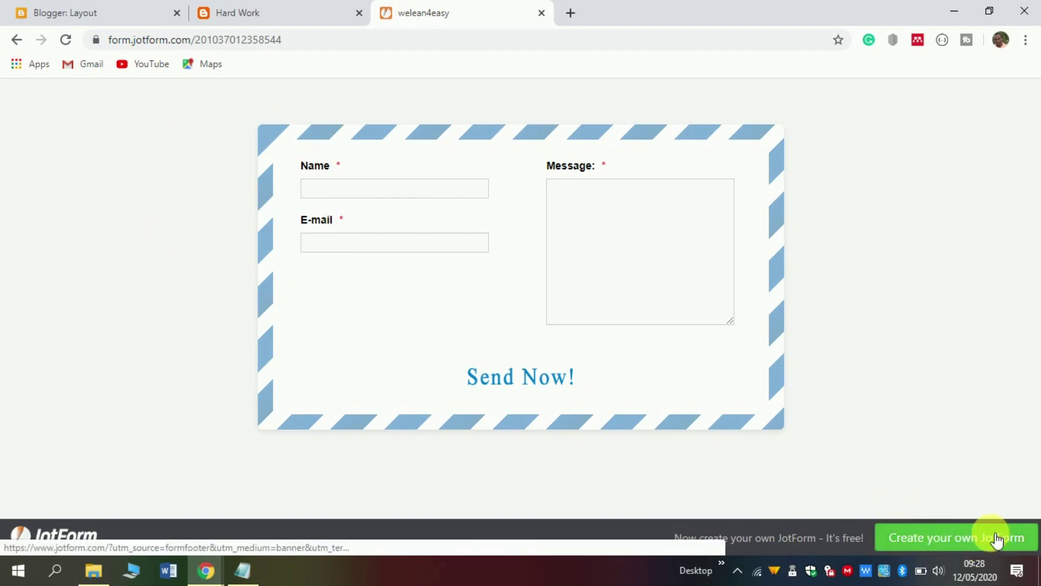
click(955, 538)
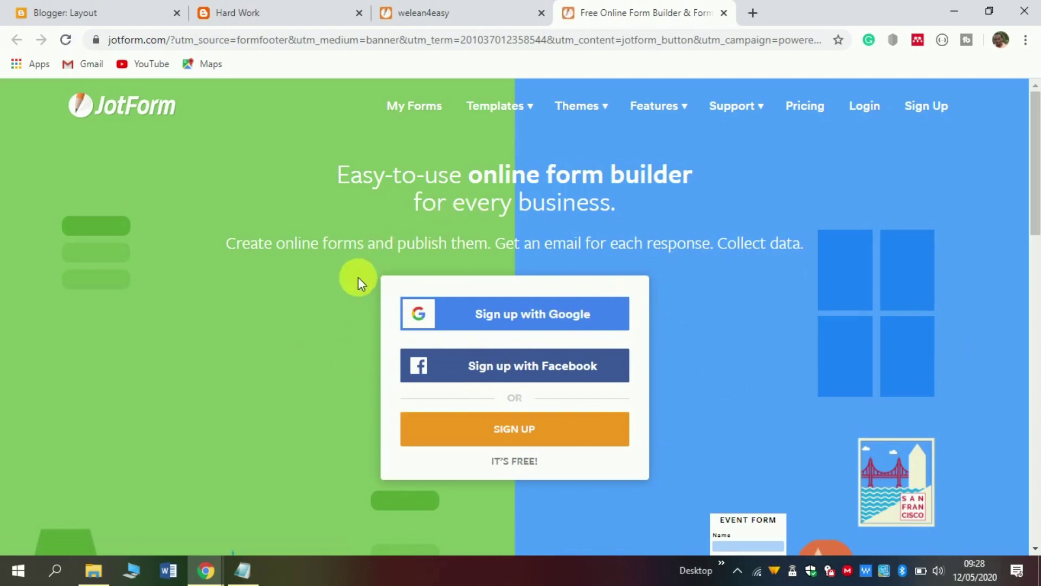
click(413, 10)
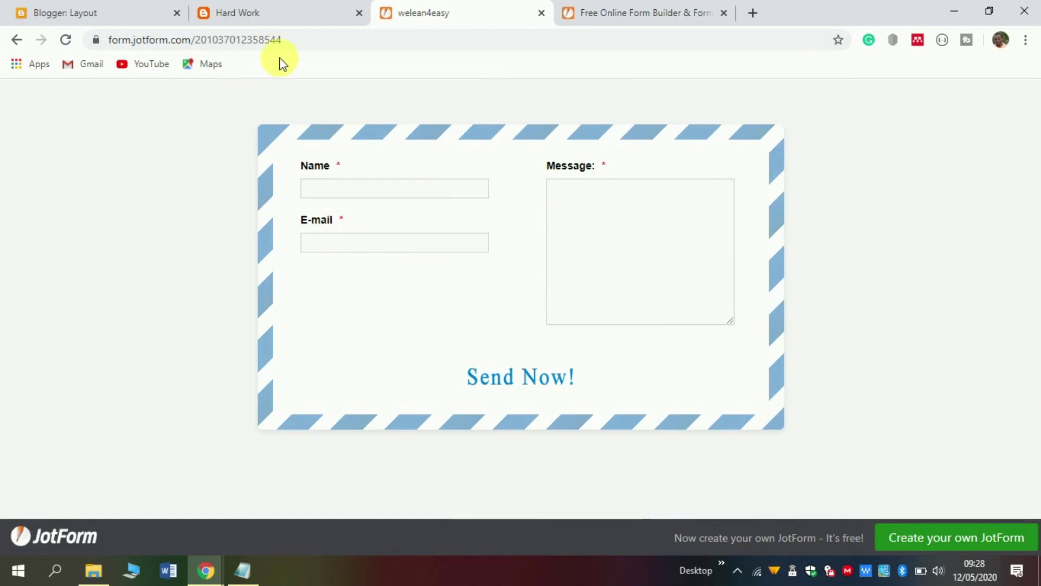
click(291, 50)
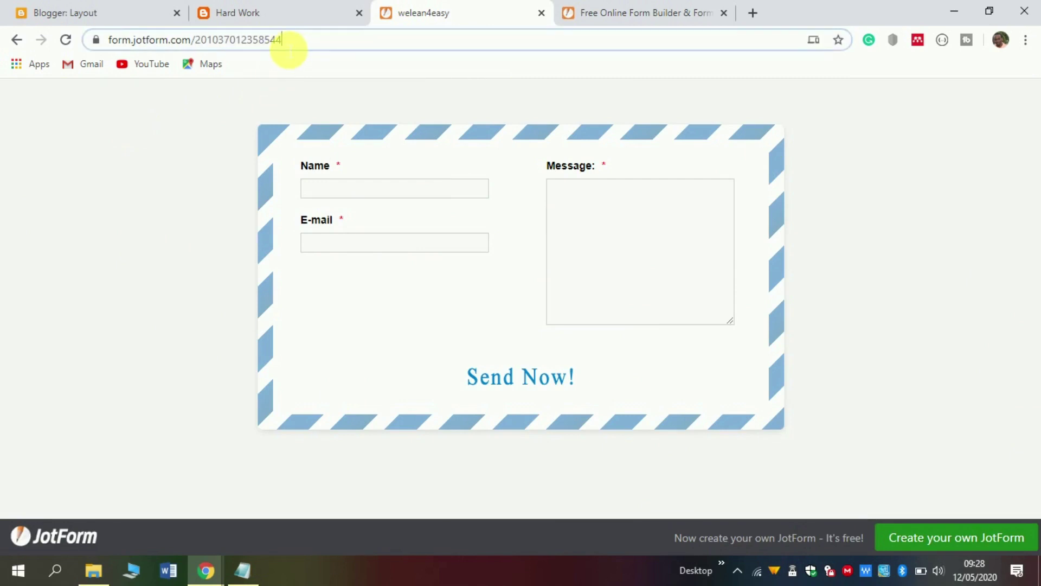
drag(288, 48, 105, 39)
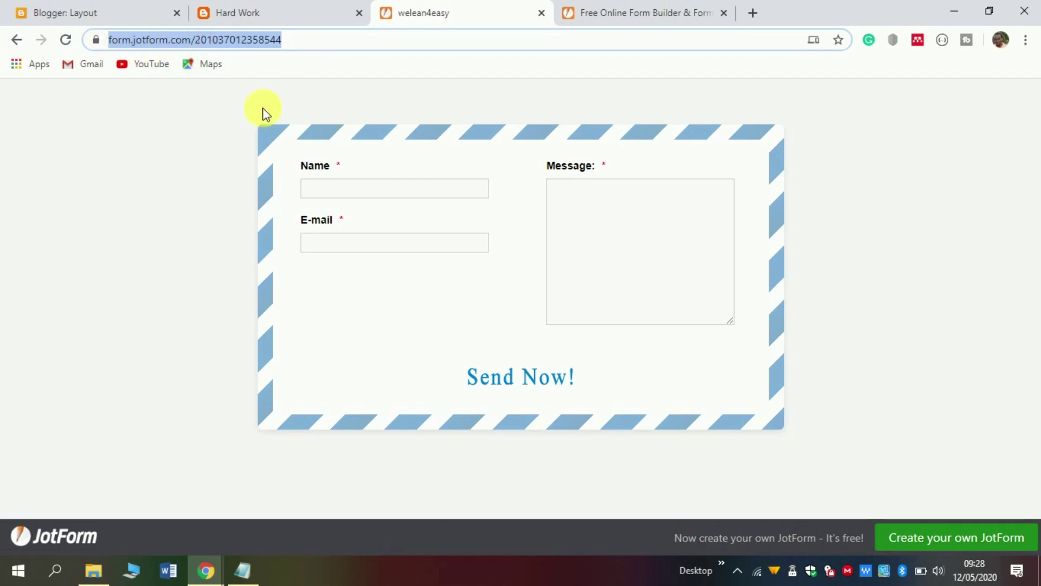
click(146, 16)
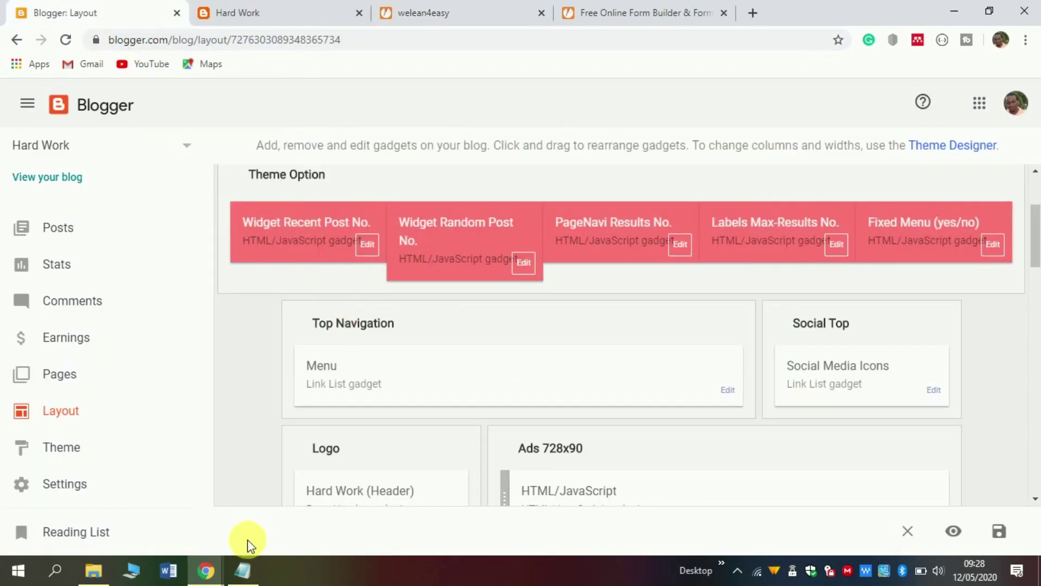
Step: Paste the JotForm address as the Contact link's URL and save the Menu link list
mouse_move(208, 568)
click(263, 512)
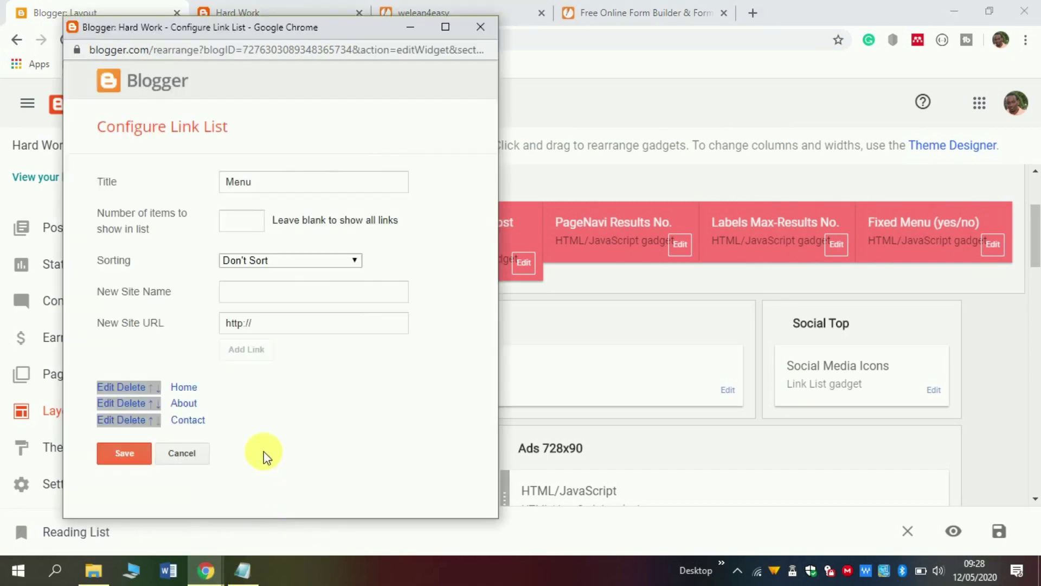
click(105, 420)
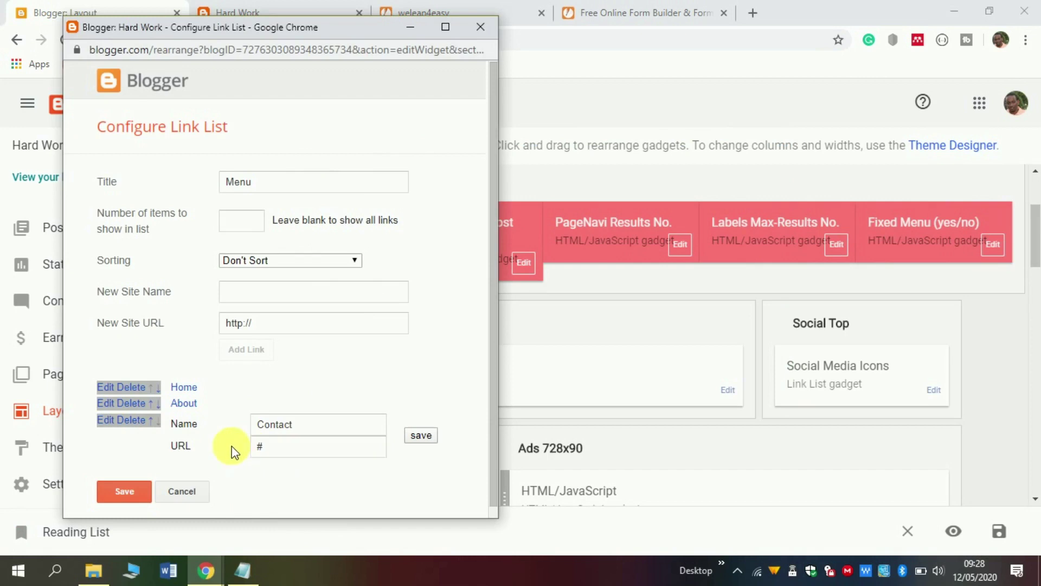
click(281, 448)
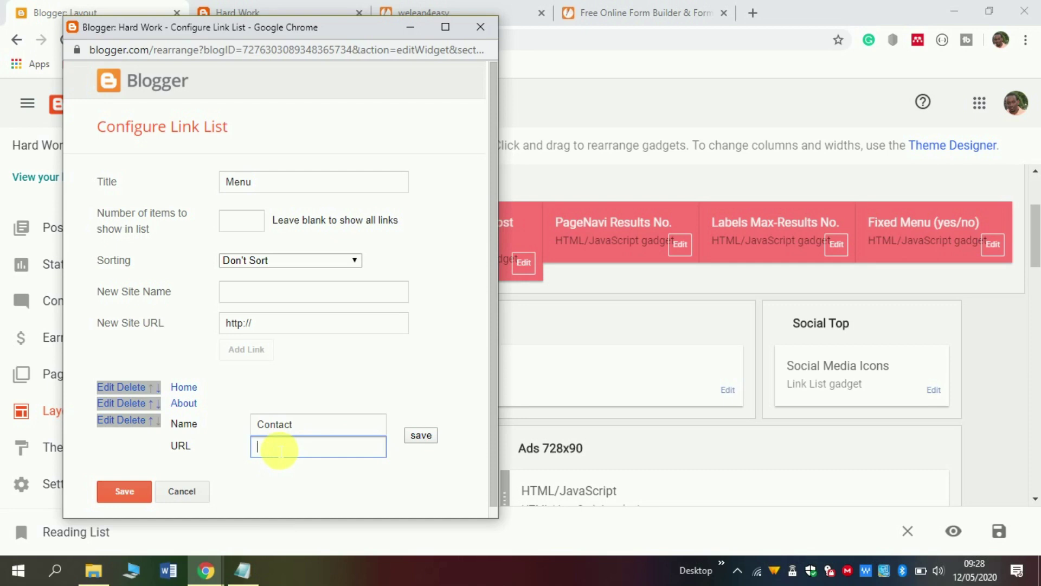
key(ctrl+v)
click(421, 436)
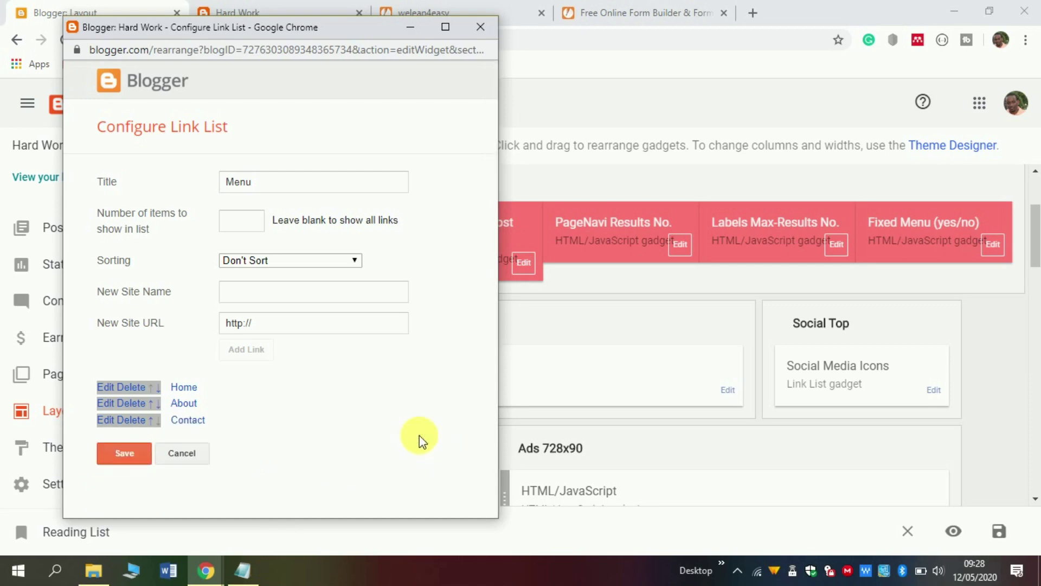
click(120, 458)
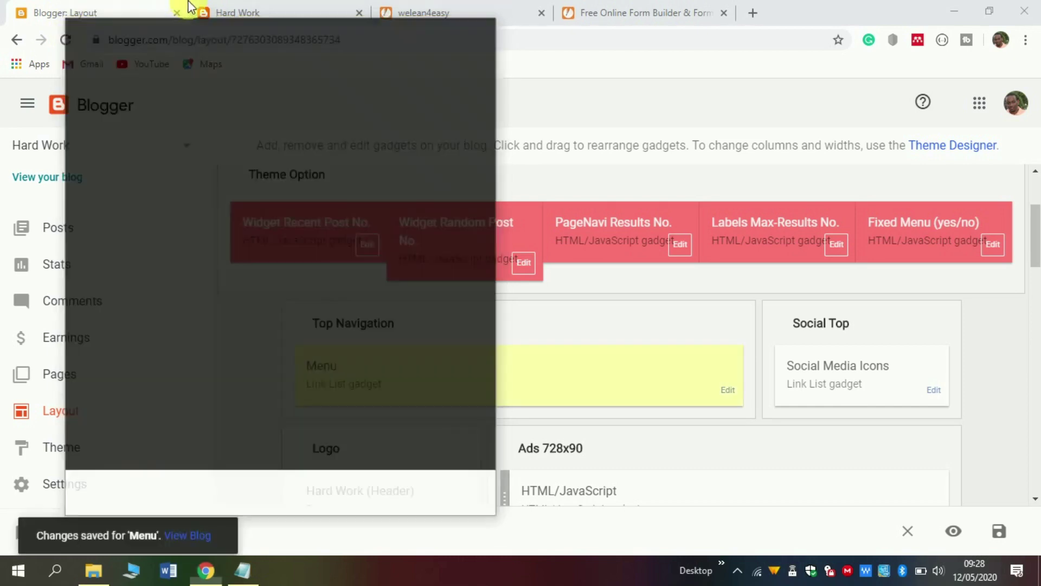
click(217, 12)
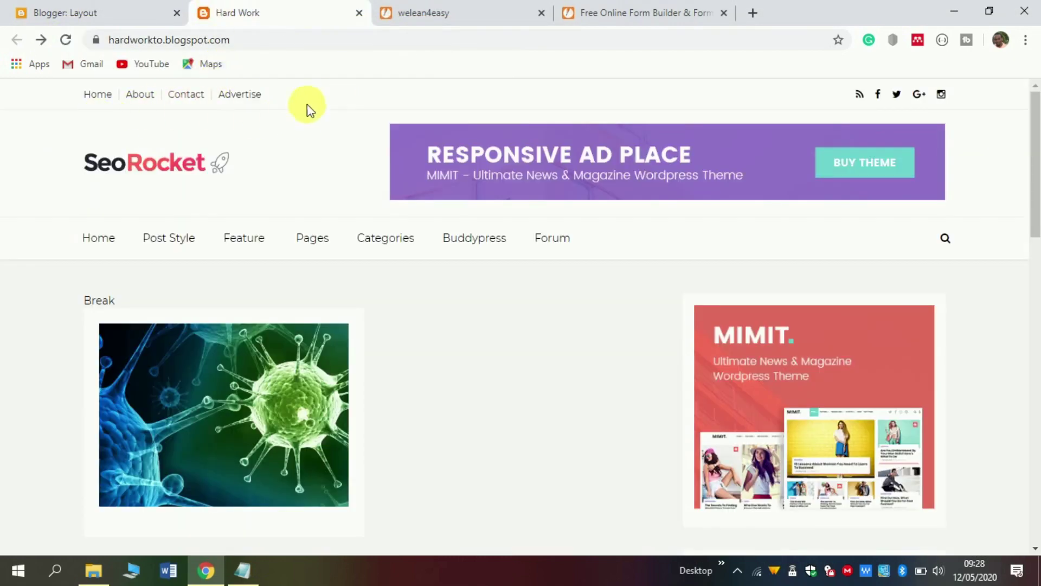
Step: Reload the Hard Work blog and check its menu shows Home, About and Contact
click(65, 39)
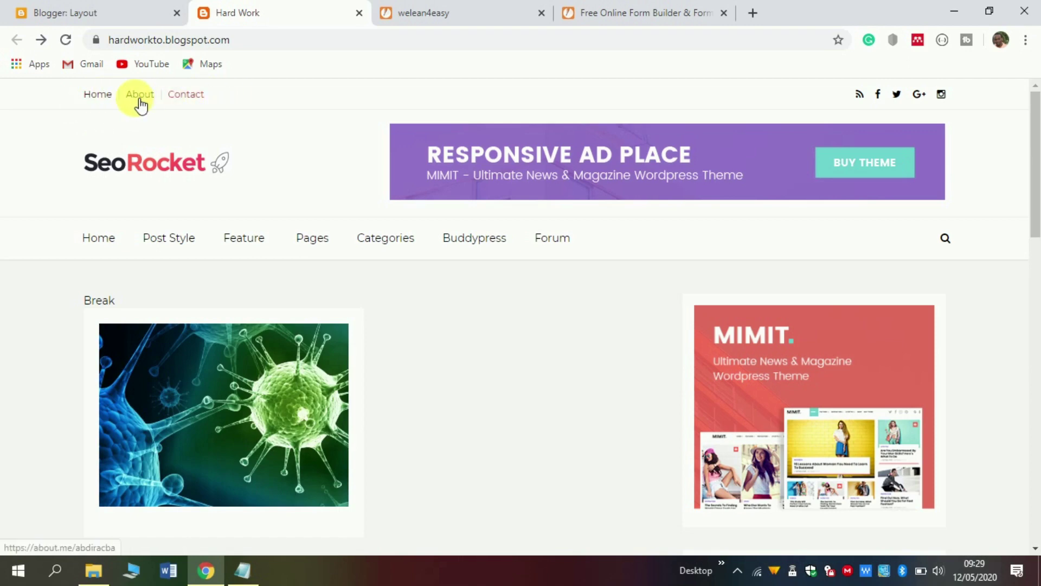
click(450, 11)
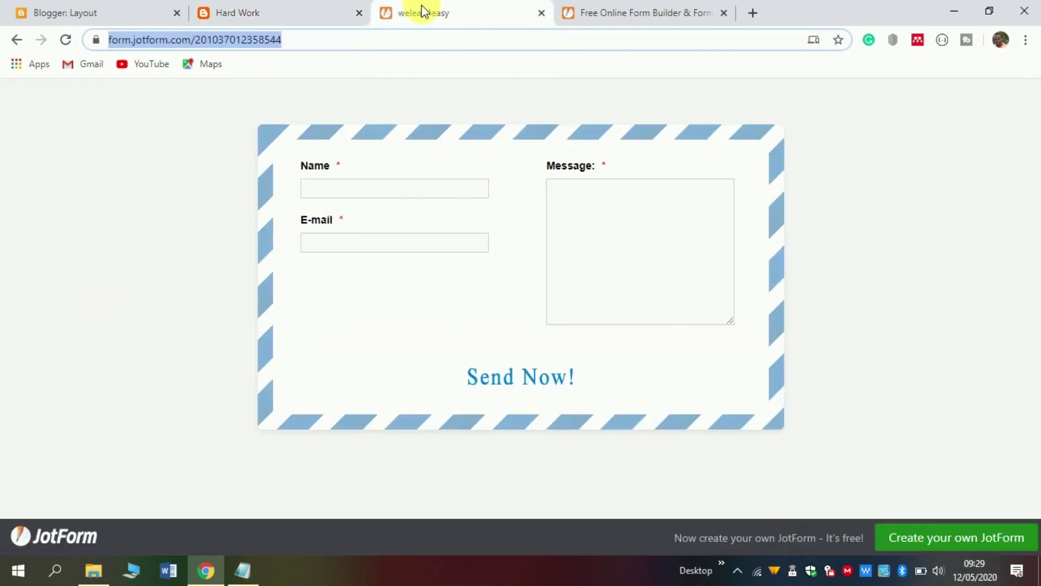
key(Return)
click(95, 8)
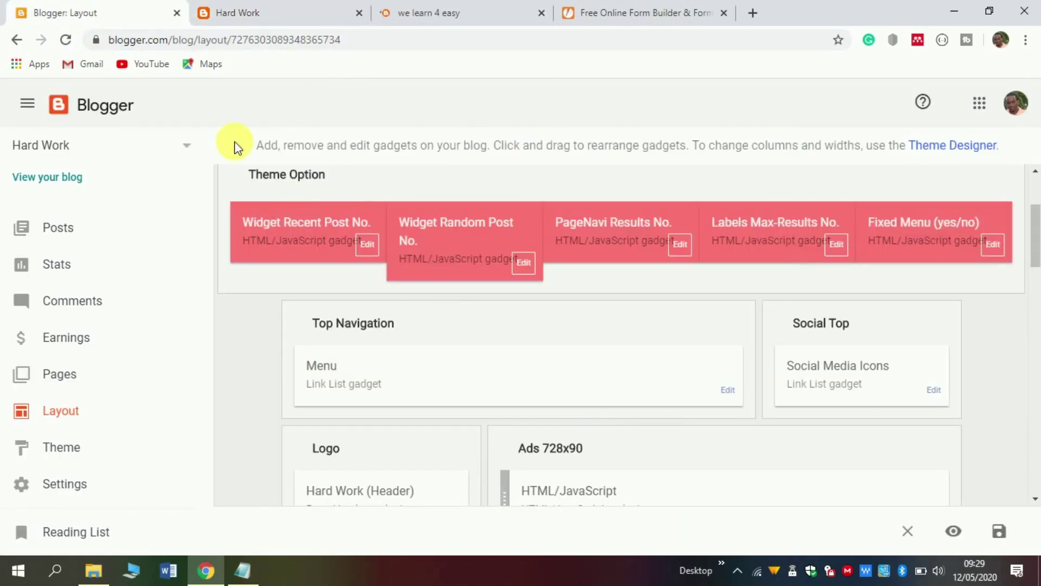
click(231, 7)
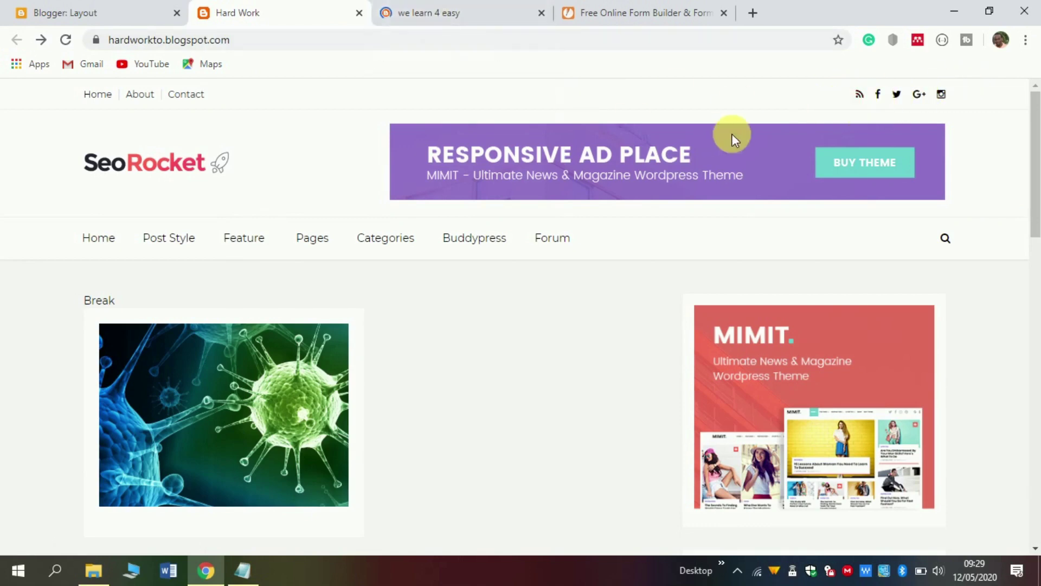
click(72, 10)
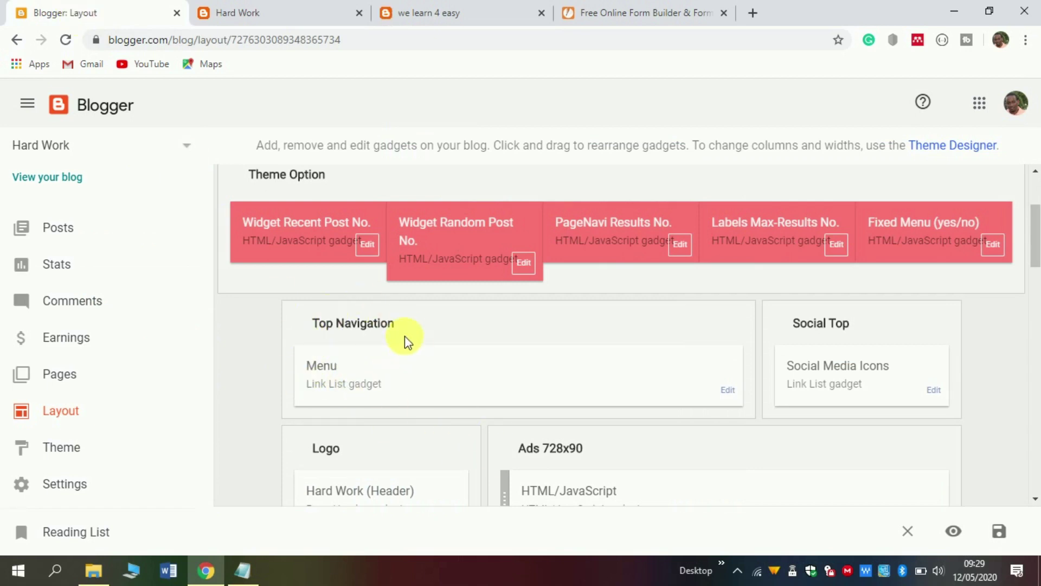
Step: Open the link list editor for the Social Media Icons gadget
click(941, 389)
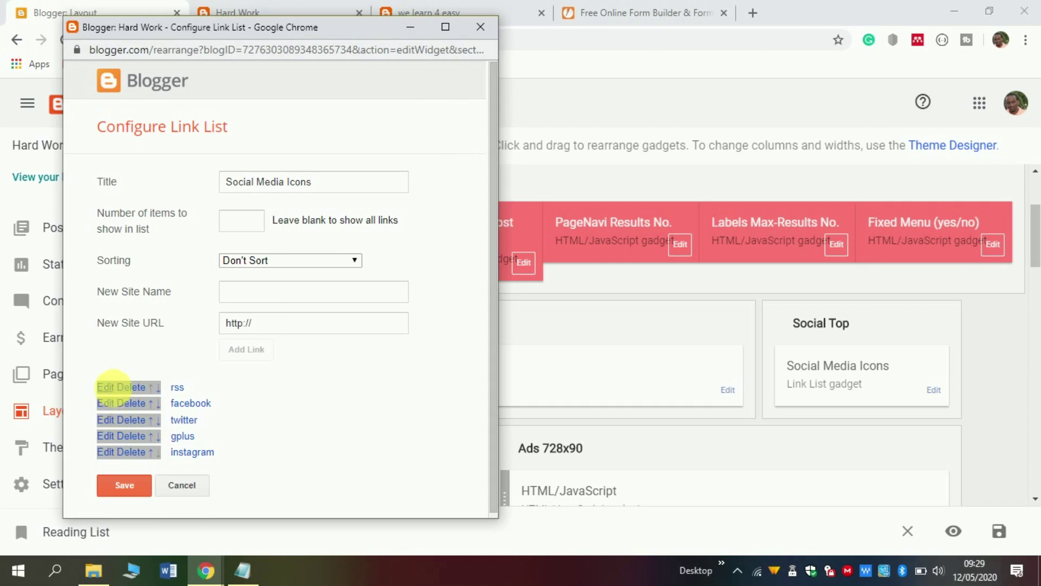
click(465, 8)
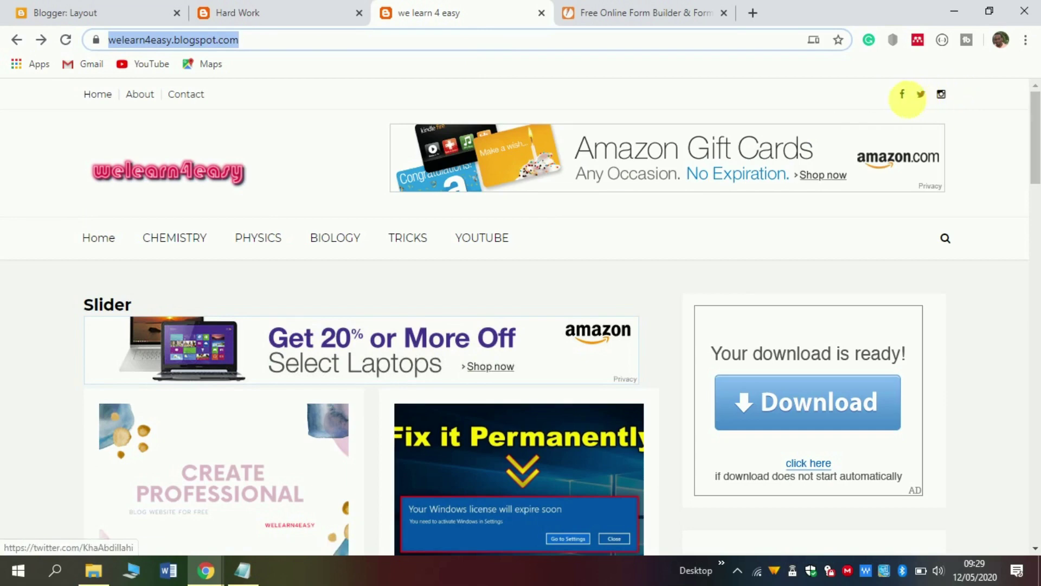
click(260, 8)
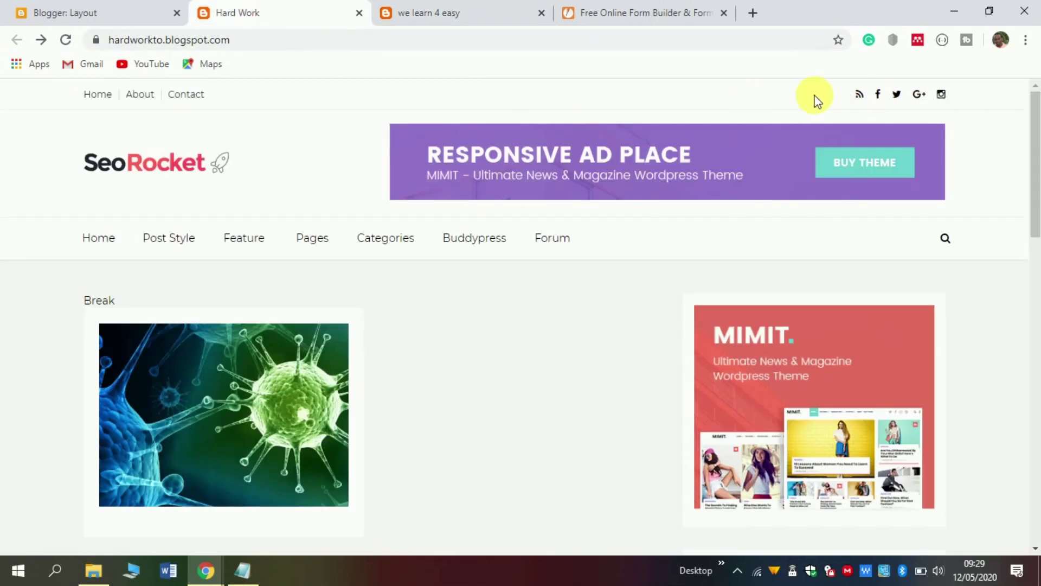
click(87, 11)
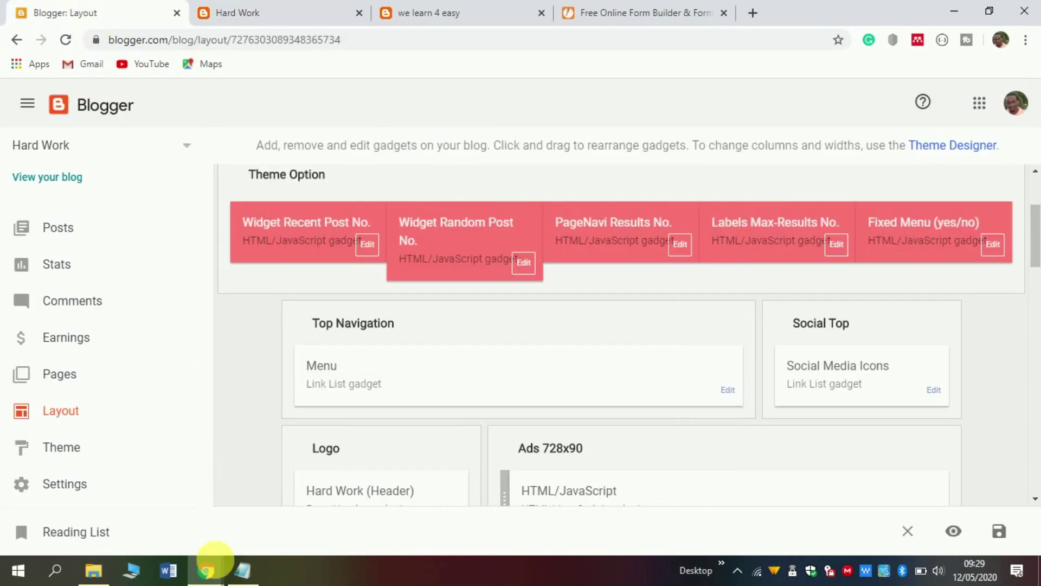
mouse_move(220, 576)
click(280, 520)
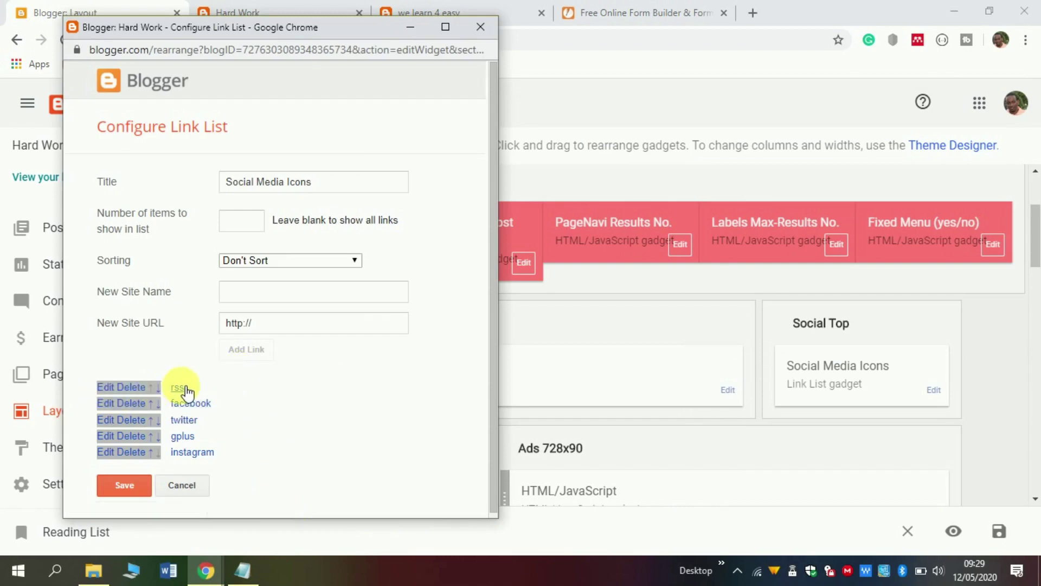
Step: Delete the rss and gplus entries from the Social Media Icons list
click(130, 387)
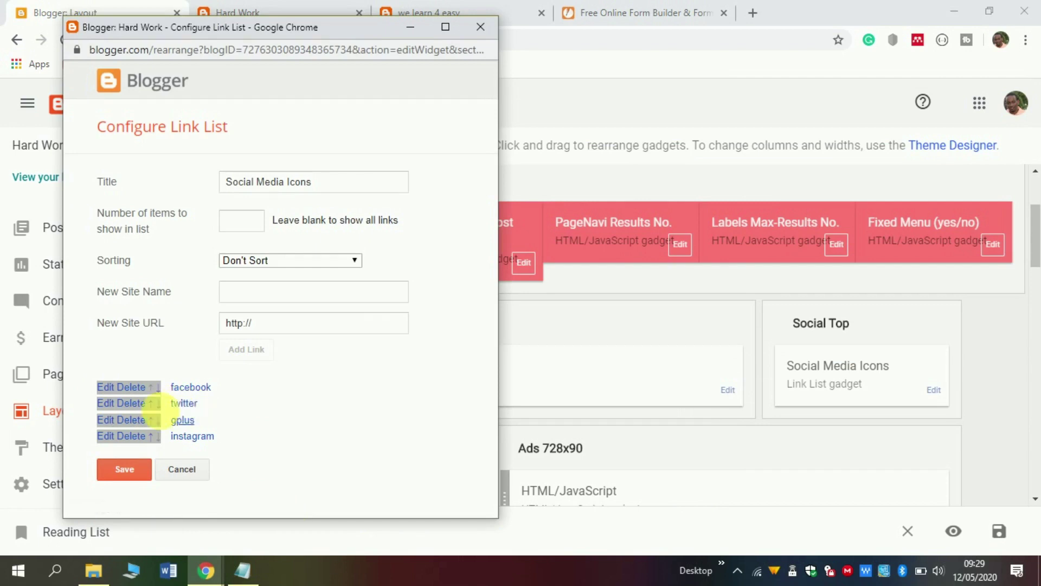
click(137, 420)
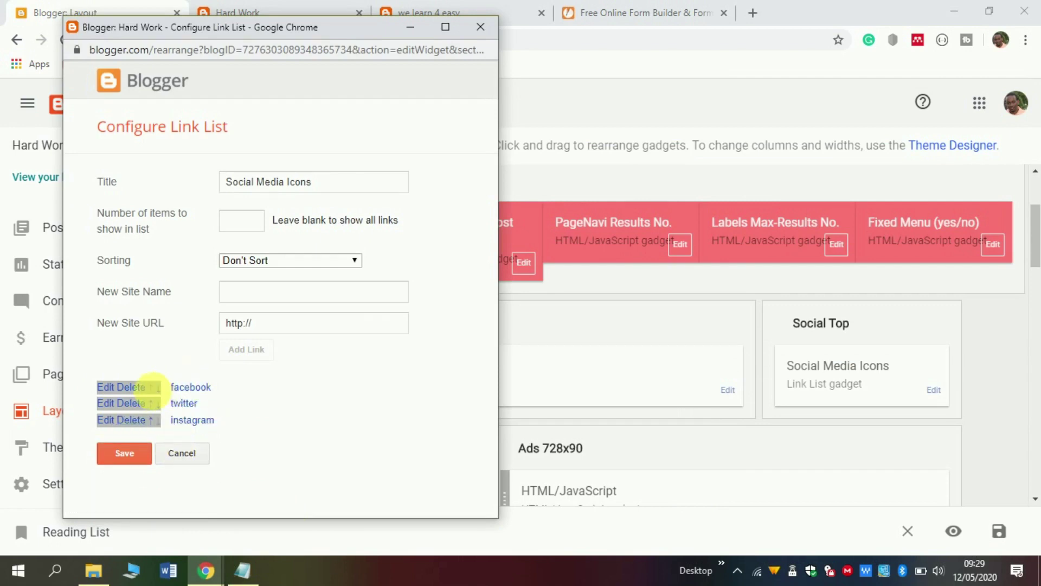
click(645, 16)
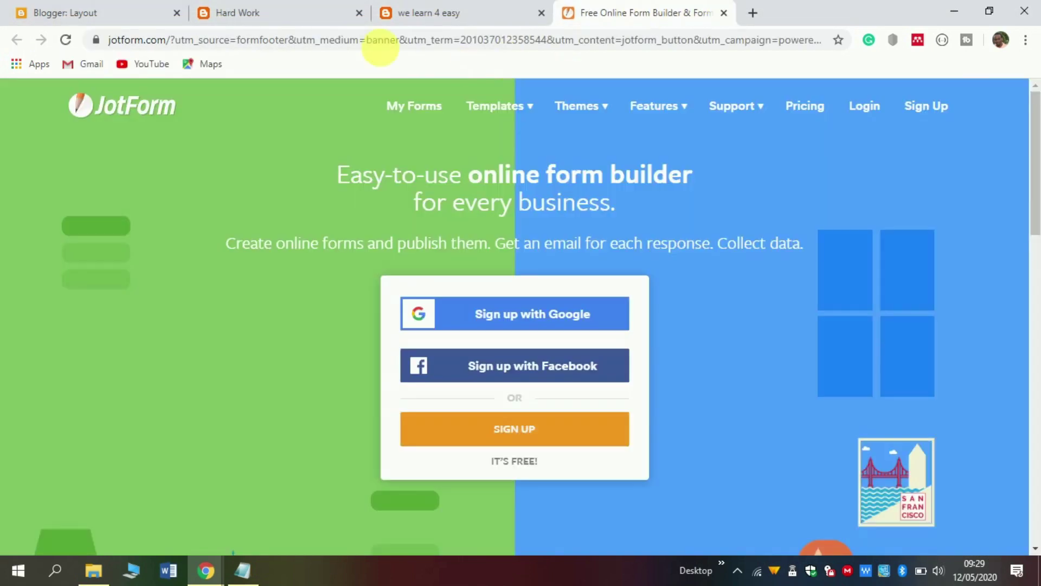
click(345, 37)
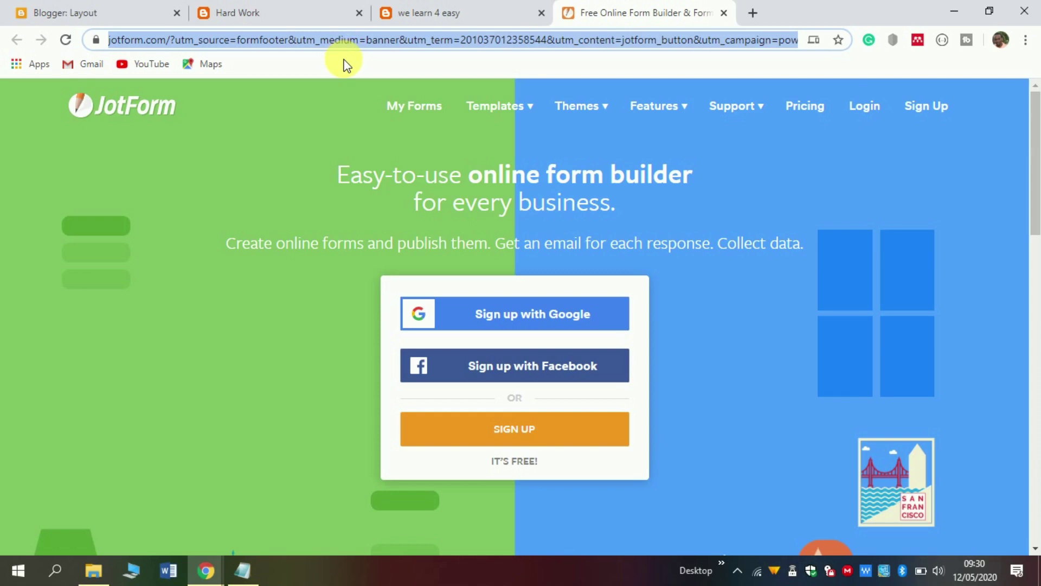
Step: Go to facebook.com, open your own profile and select its web address
text(face)
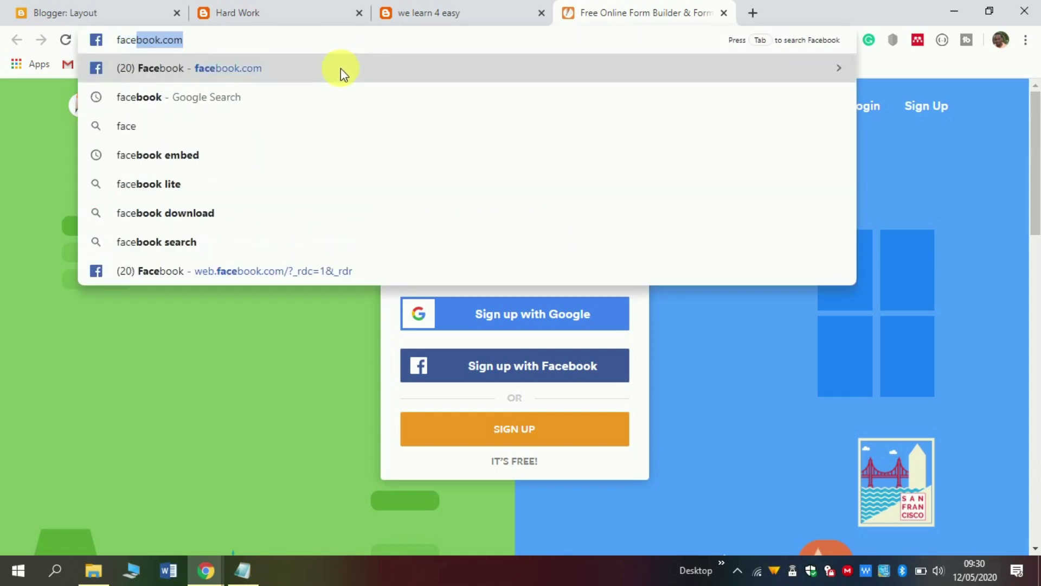
click(341, 68)
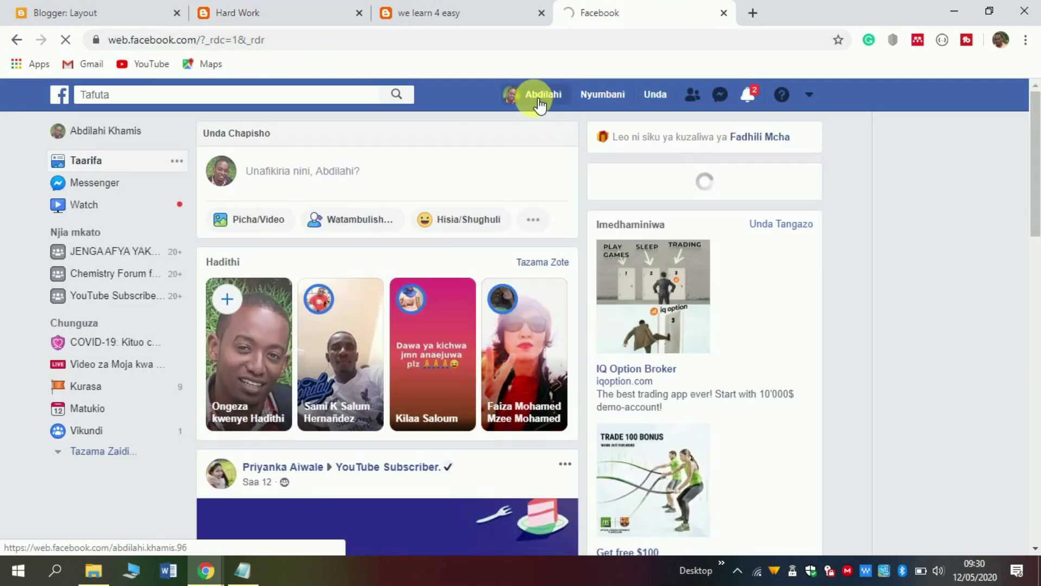
click(540, 98)
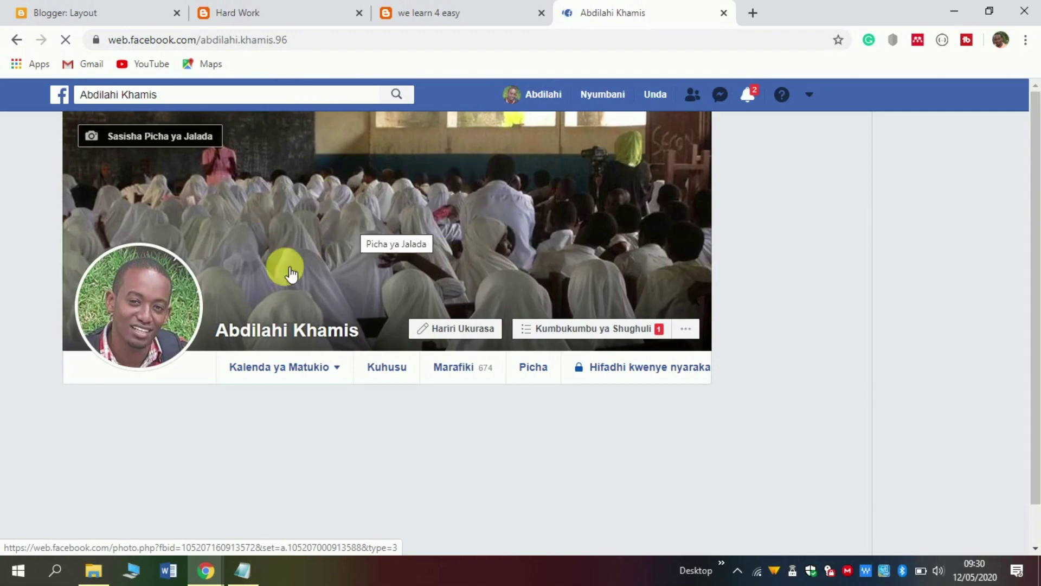
drag(304, 40, 114, 44)
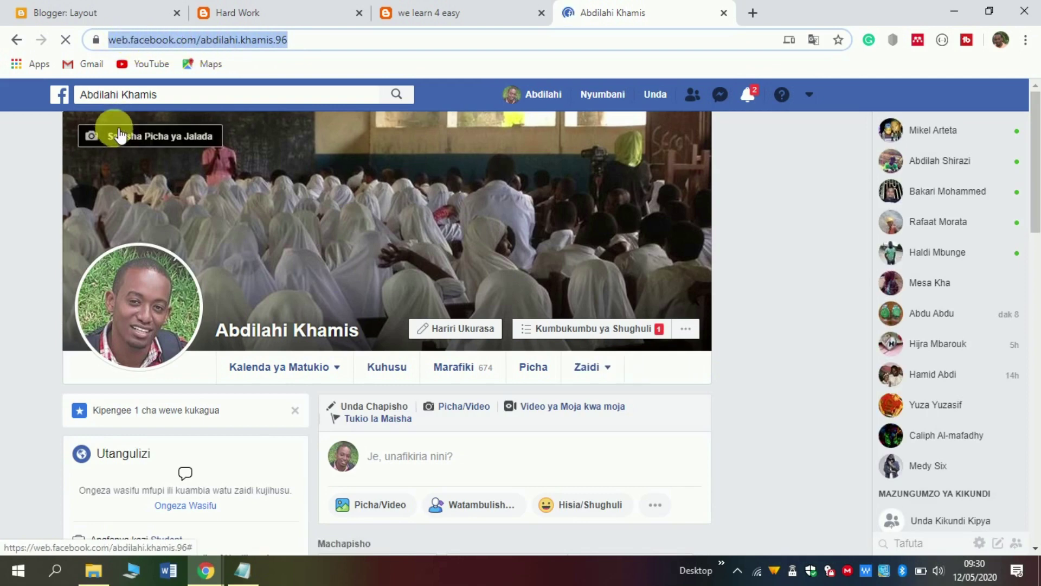
click(117, 17)
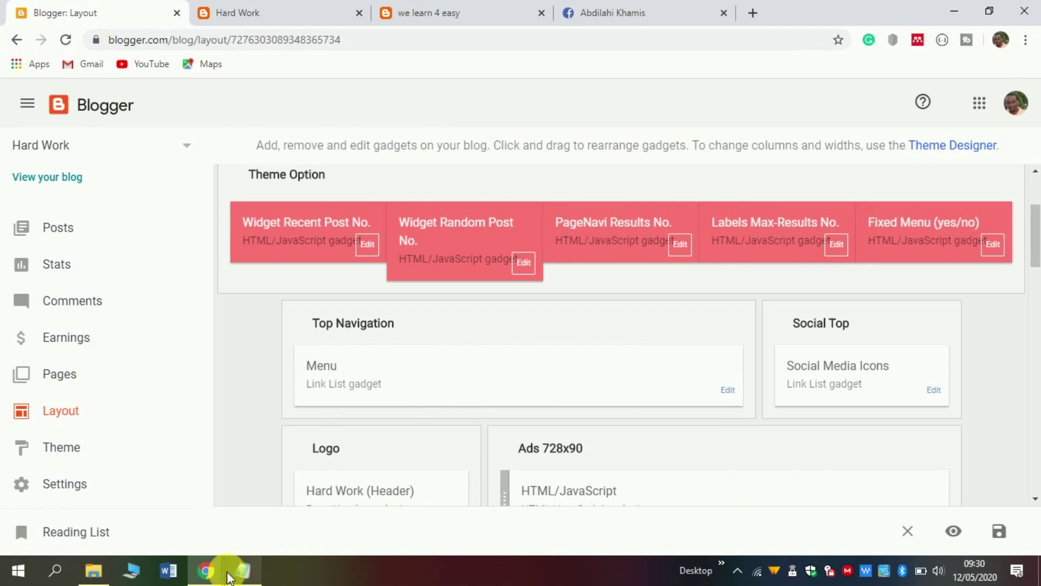
Step: Replace the facebook link's URL with the copied Facebook profile address and save it
mouse_move(219, 576)
click(288, 520)
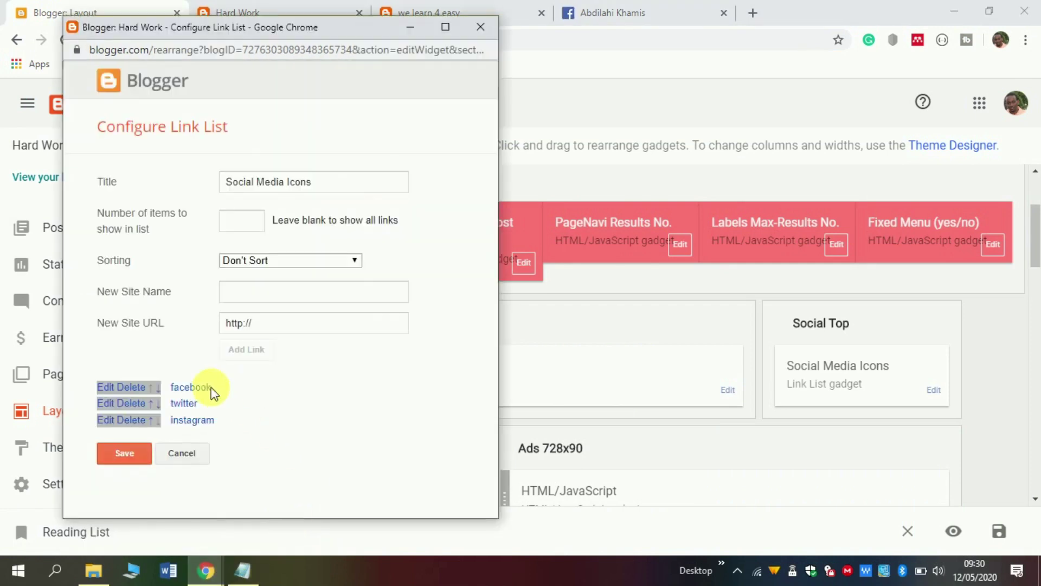
click(121, 387)
click(365, 416)
key(ctrl+a)
key(ctrl+v)
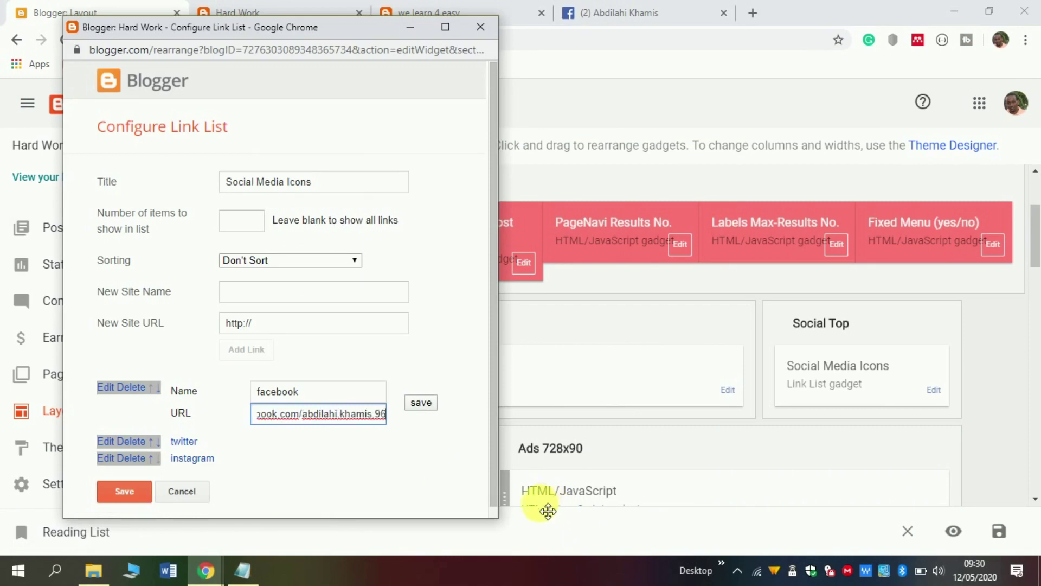
click(422, 403)
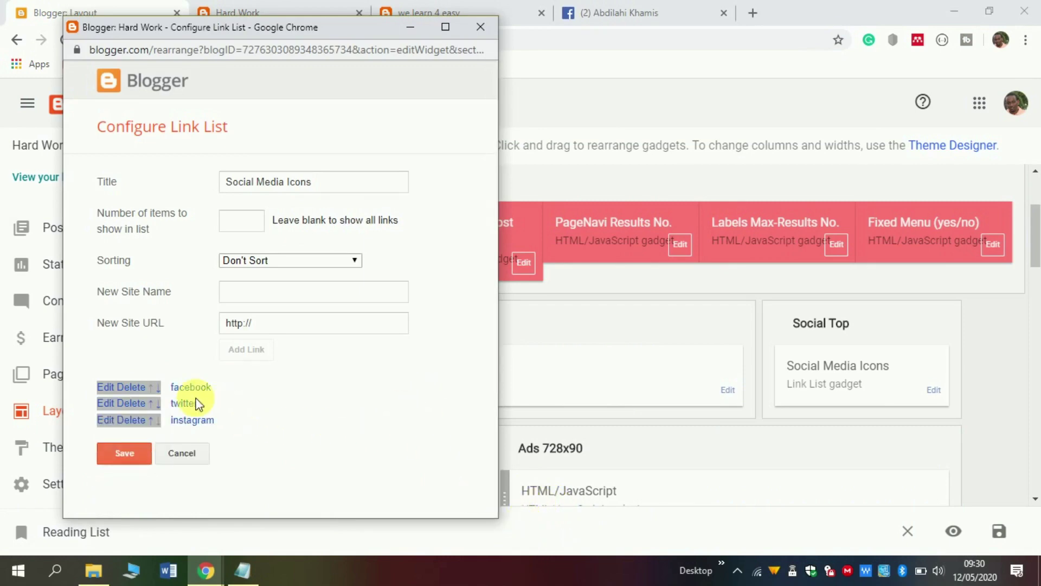
click(570, 12)
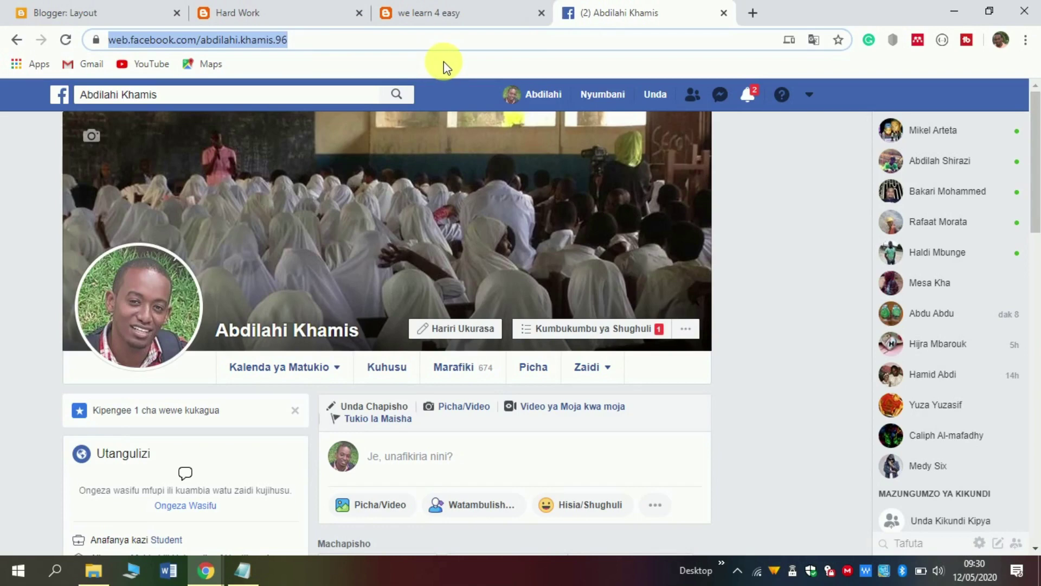
text(t)
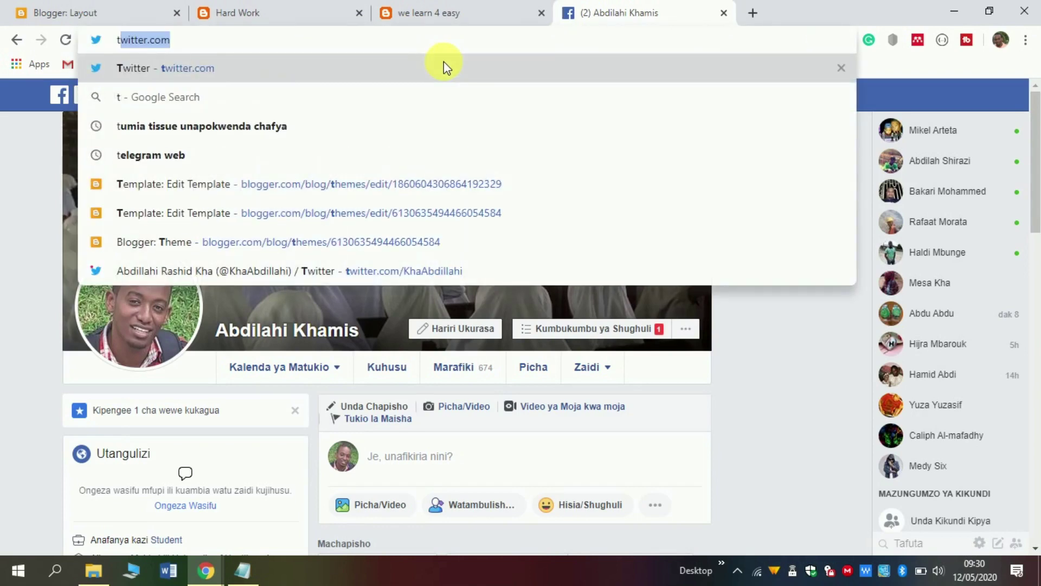
text(witter)
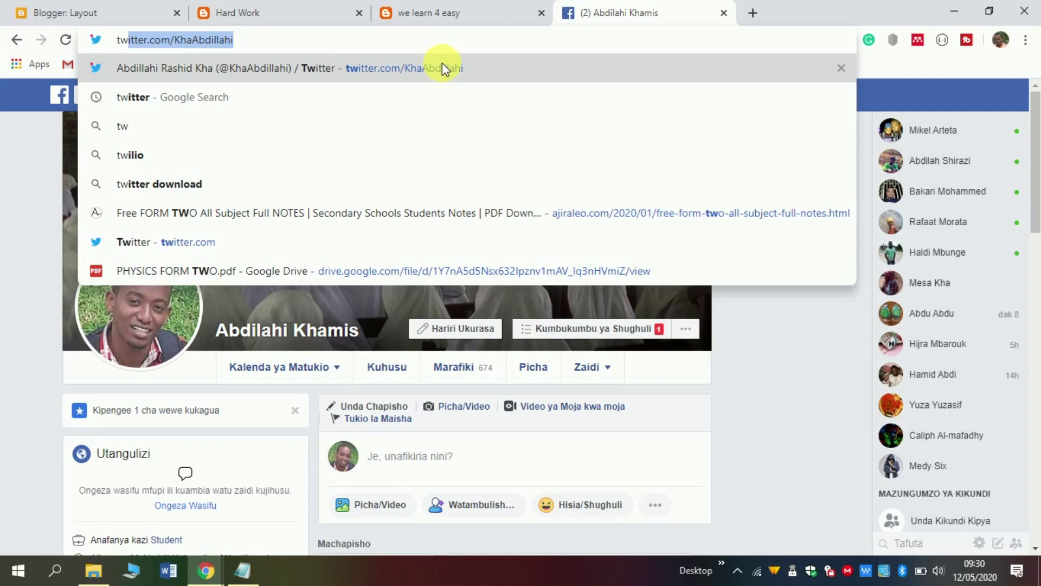
Step: Load your own Twitter profile from the address suggestion and select its URL
key(Return)
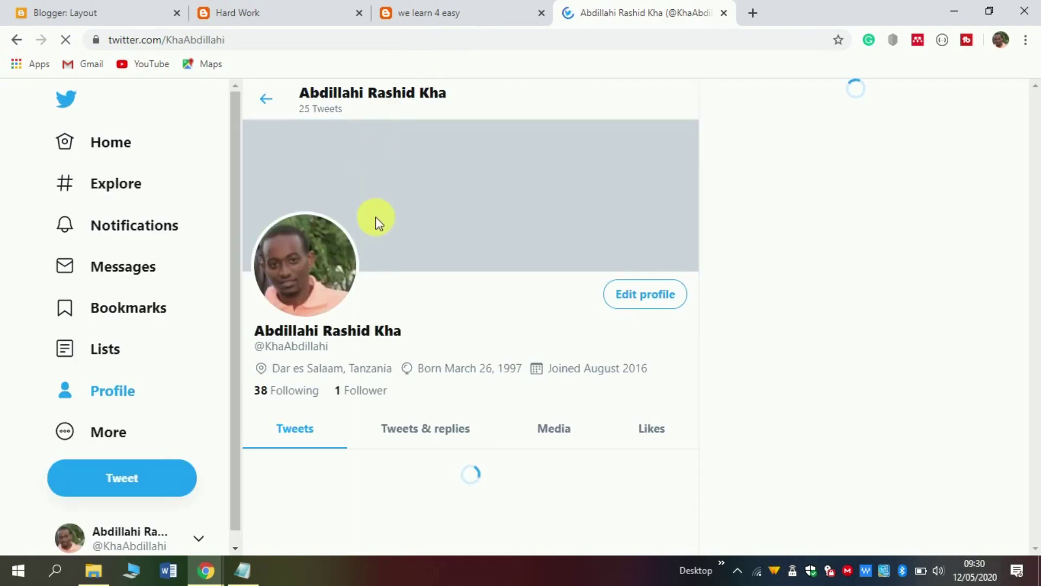
click(98, 41)
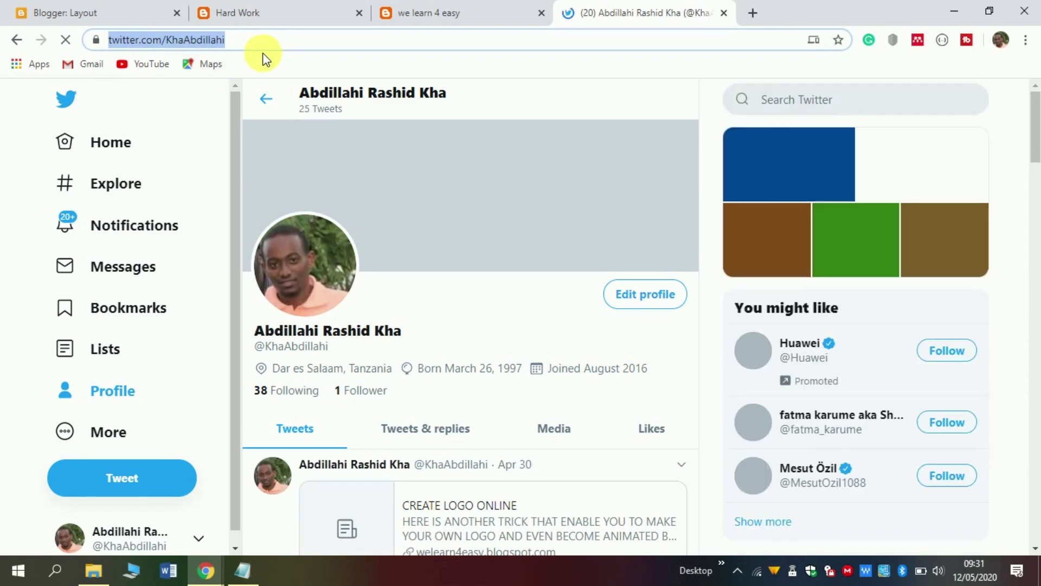
click(100, 11)
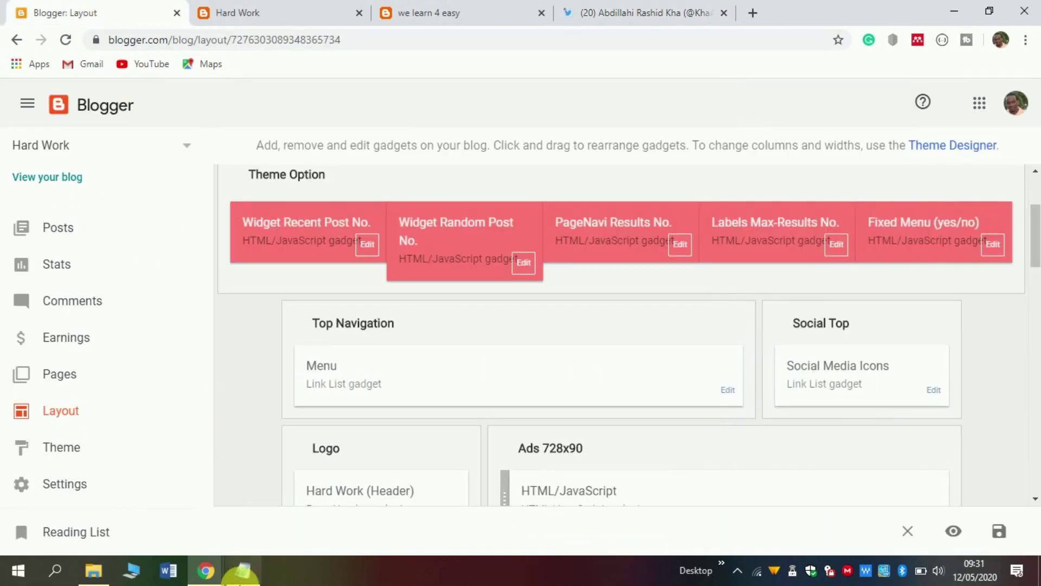
Step: Paste the Twitter profile address over the twitter link's URL and save the entry
mouse_move(211, 572)
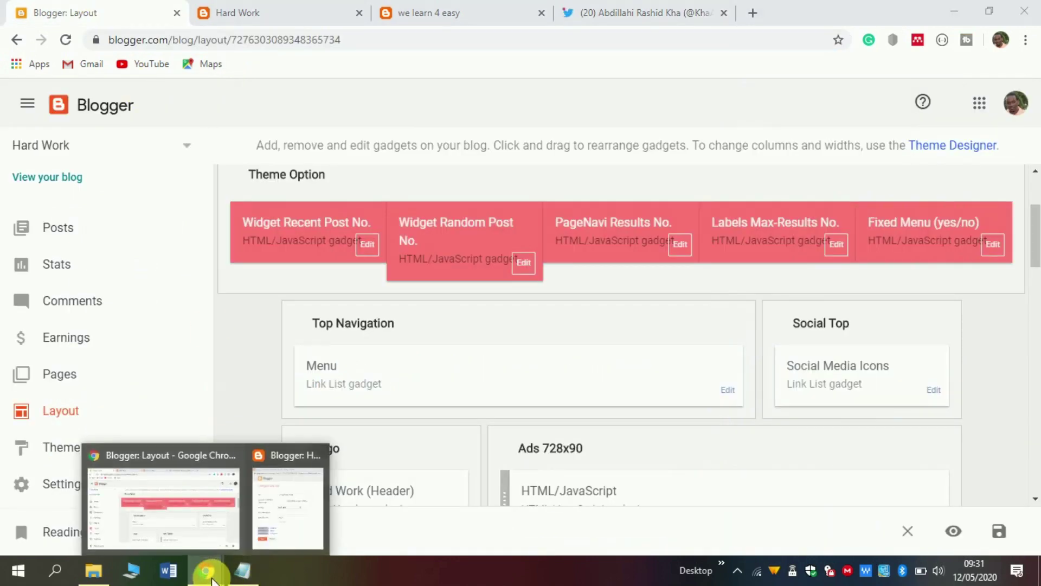
click(271, 529)
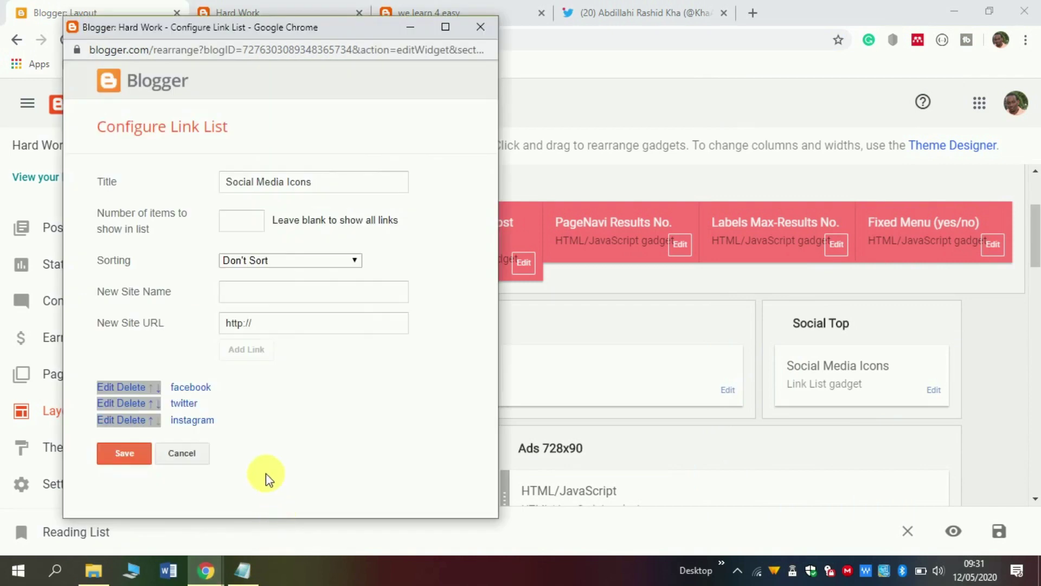
click(121, 402)
drag(358, 436, 204, 432)
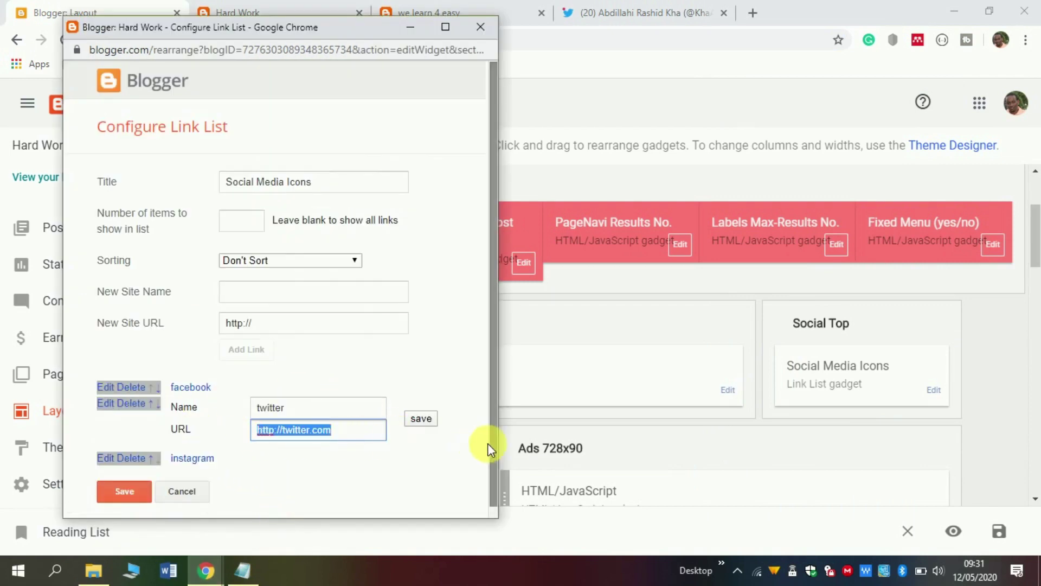
key(ctrl+v)
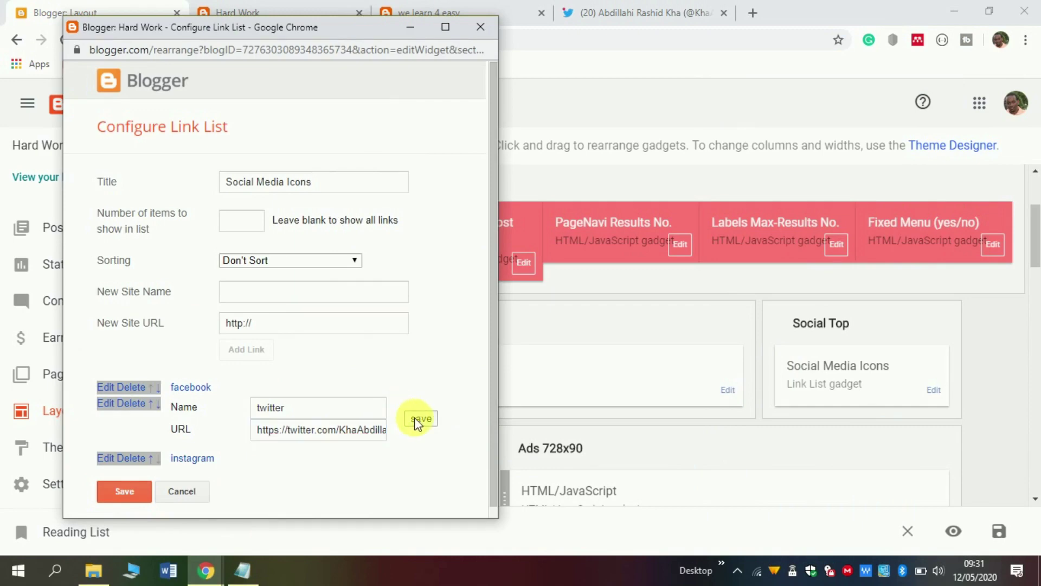
click(415, 418)
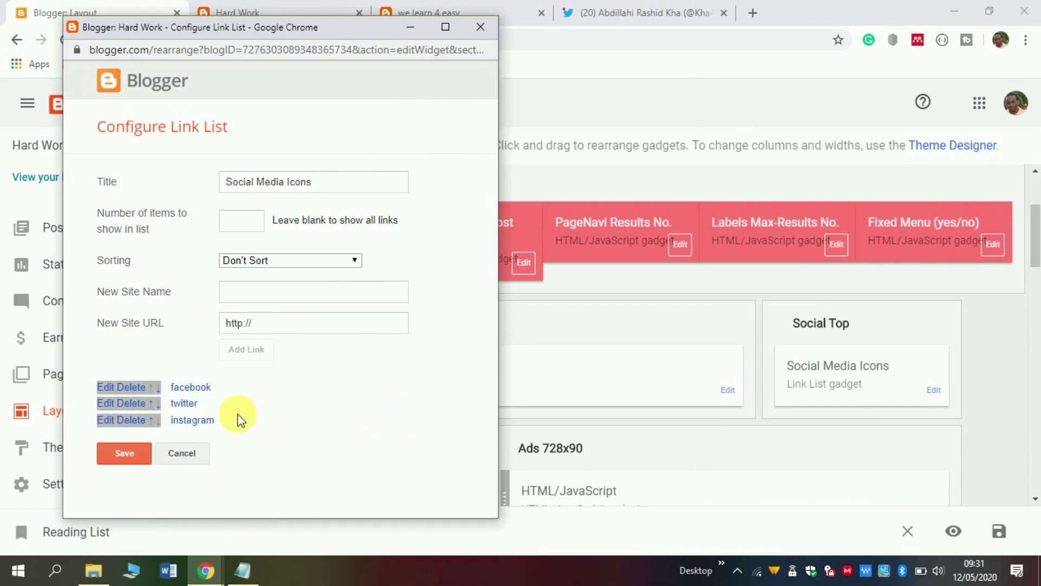
click(597, 13)
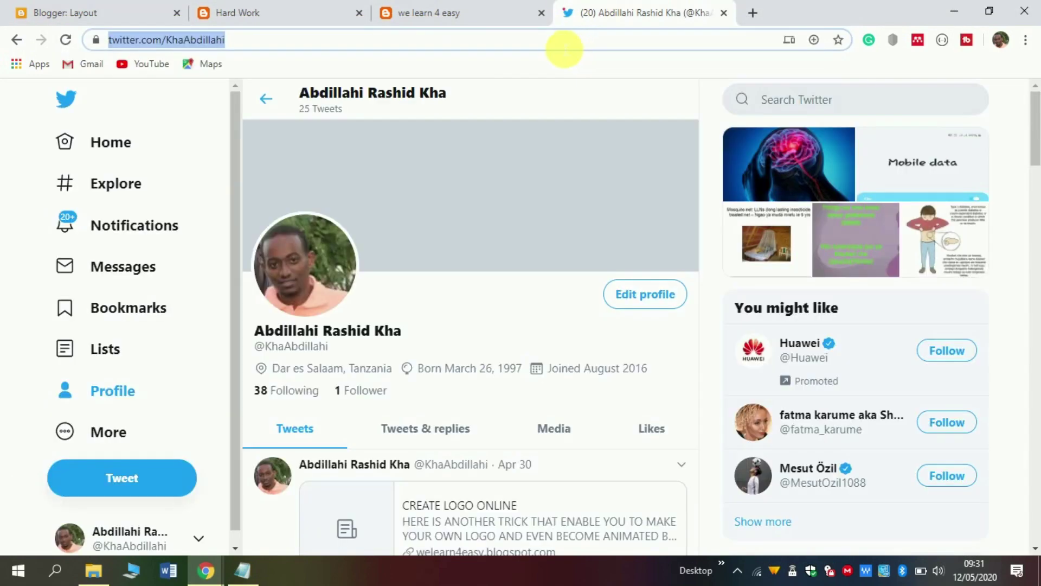
Step: Go to the Instagram profile page and copy its address from the address bar
text(in)
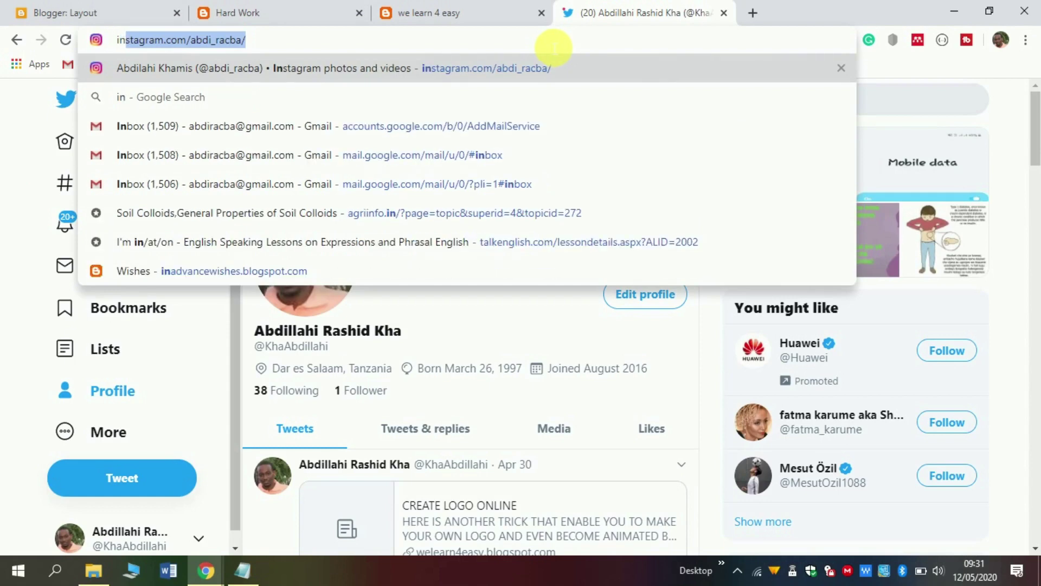
key(Return)
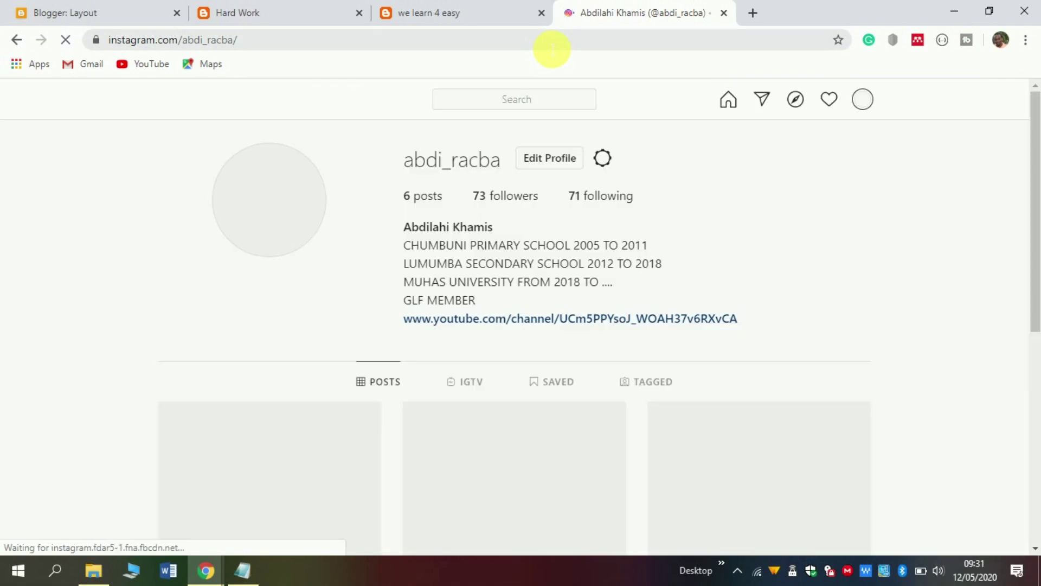
drag(266, 40, 108, 39)
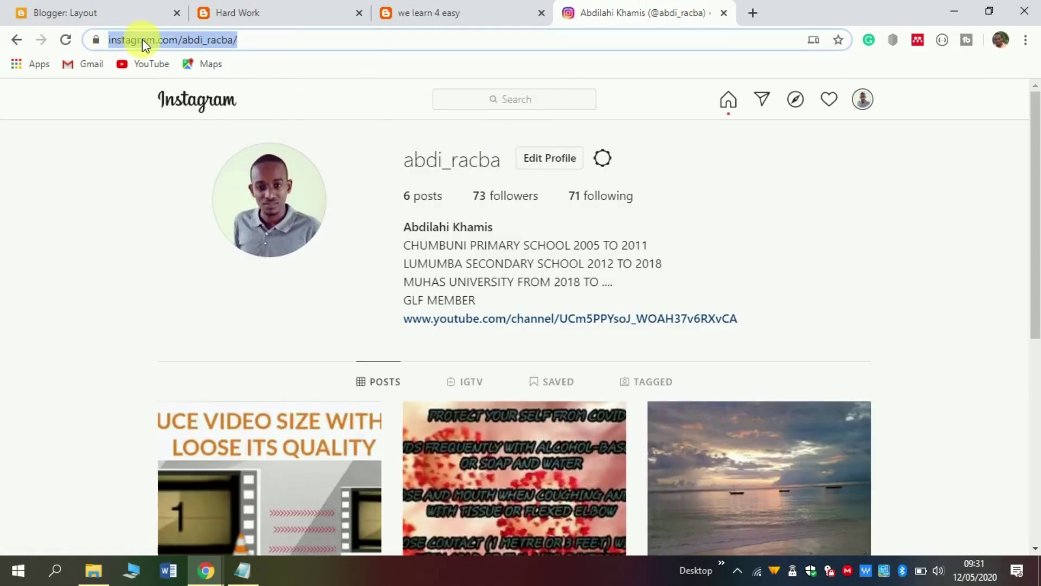
right_click(142, 39)
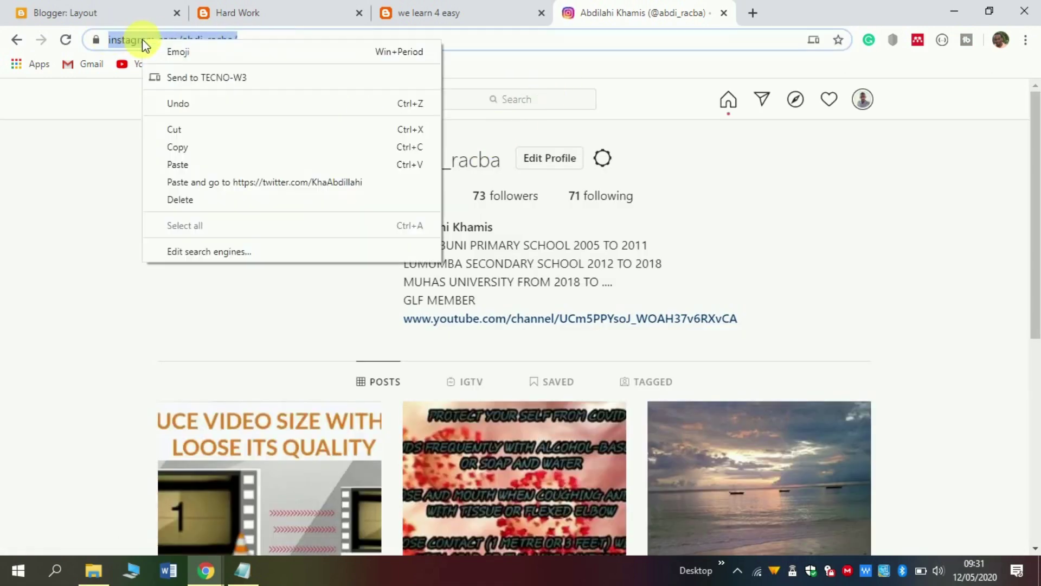
click(222, 147)
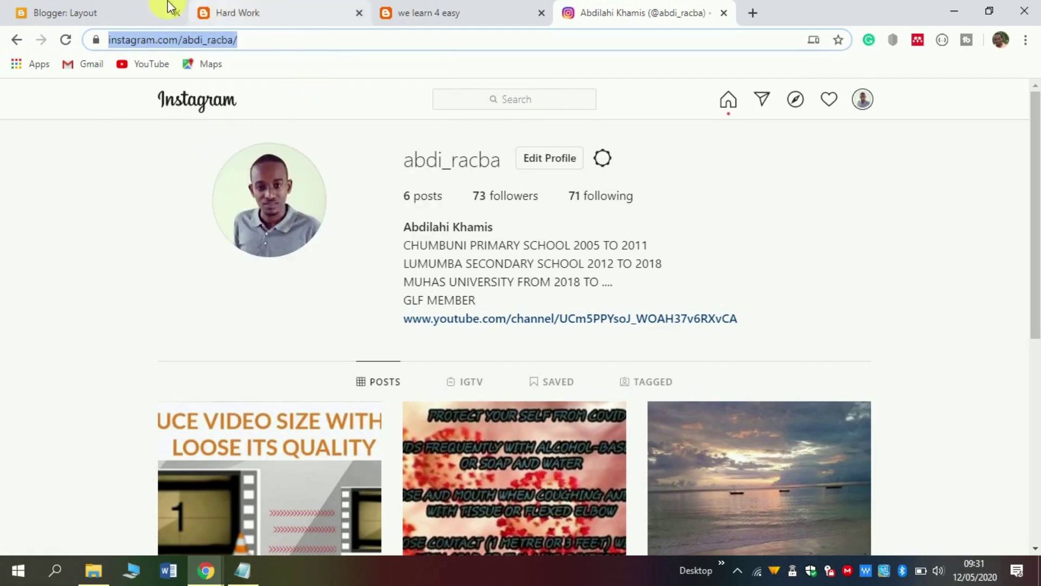
click(81, 12)
mouse_move(216, 576)
click(284, 516)
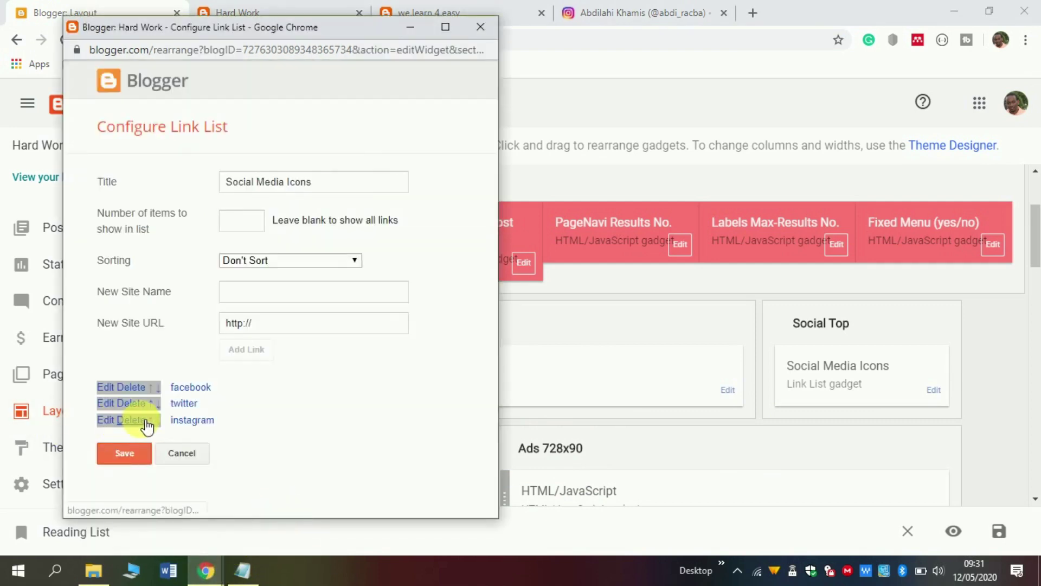
Step: Paste the Instagram profile address into the instagram link, then save the Social Media Icons gadget
click(100, 420)
drag(343, 447, 231, 440)
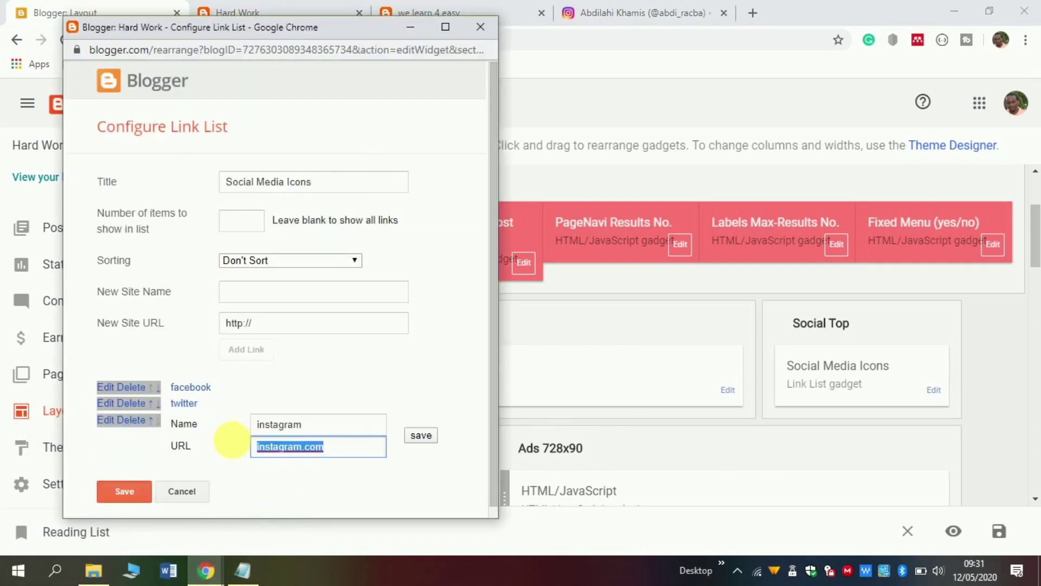
key(ctrl+v)
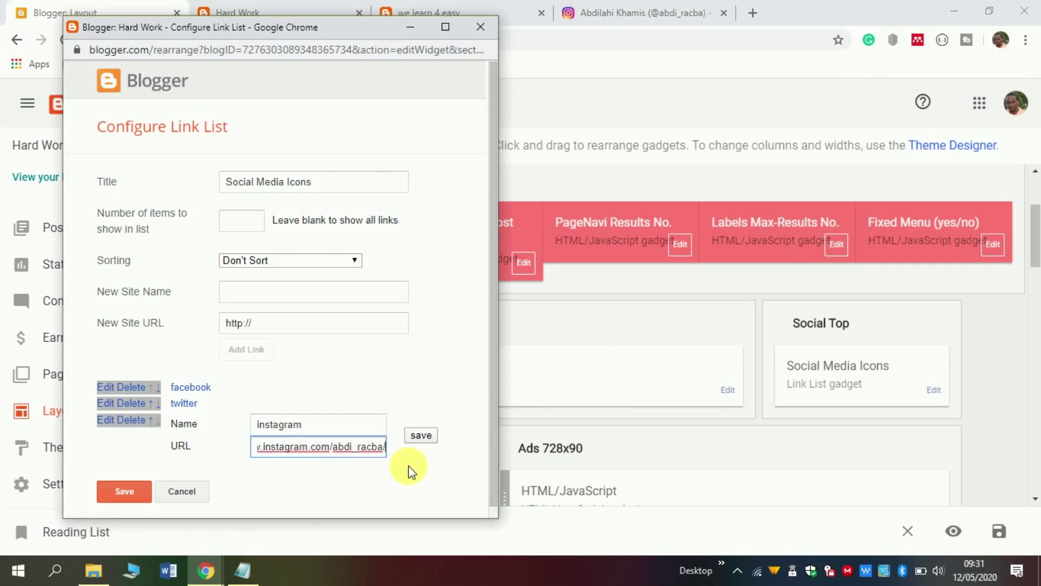
click(421, 436)
click(126, 454)
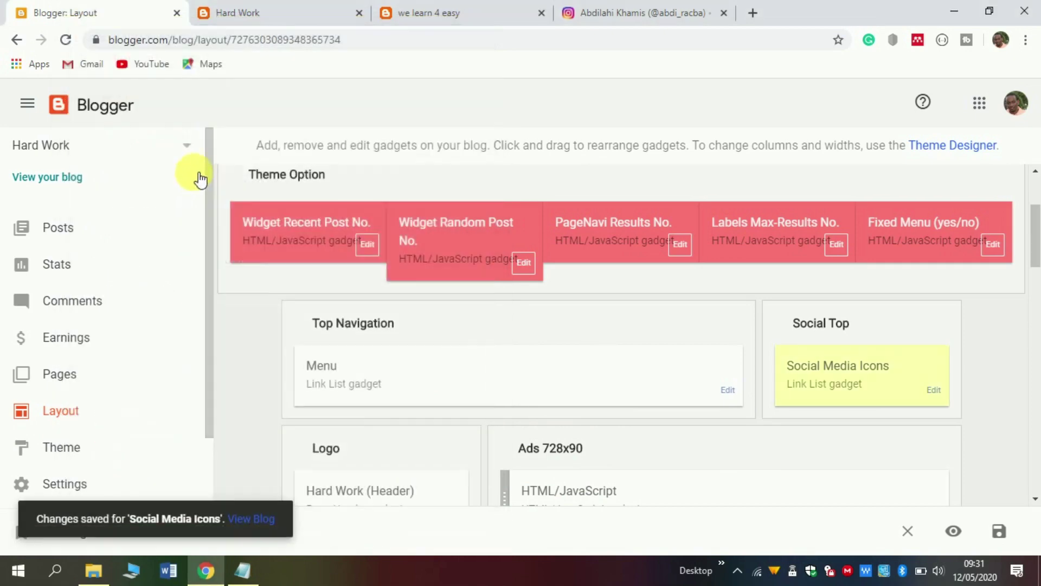
click(253, 14)
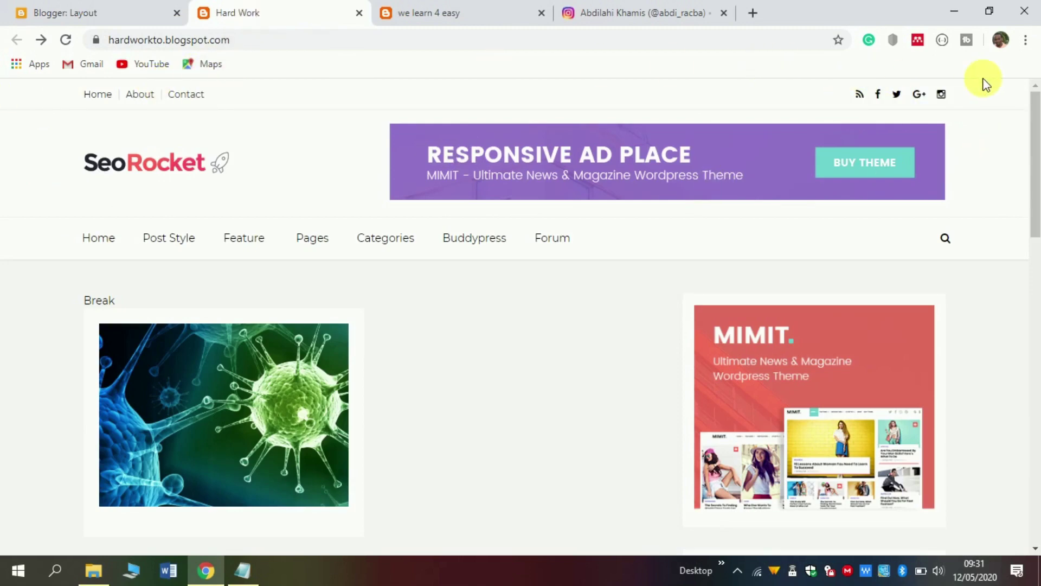
Step: Reload the Hard Work blog and check that only facebook, twitter and instagram icons appear
click(66, 40)
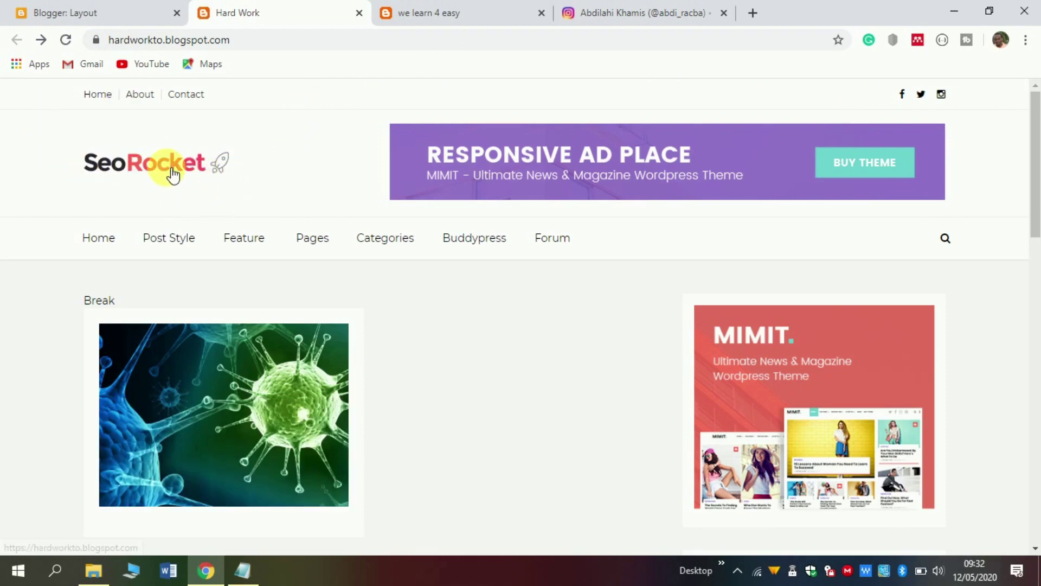
click(92, 9)
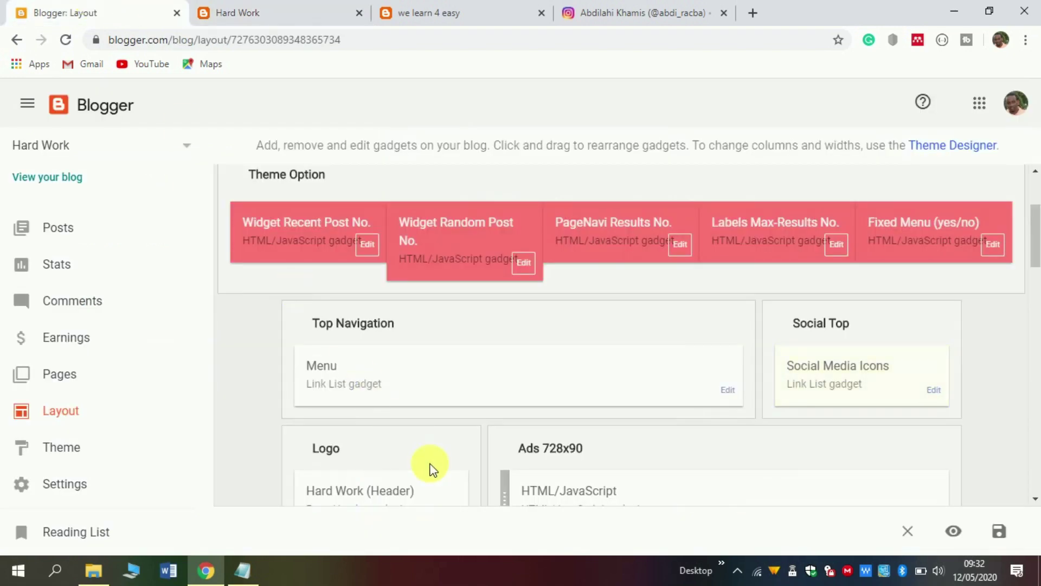
Step: Remove the SeoRocket logo image from the Hard Work header and close the Instagram tab
scroll(430, 467, down, 1)
scroll(600, 401, down, 1)
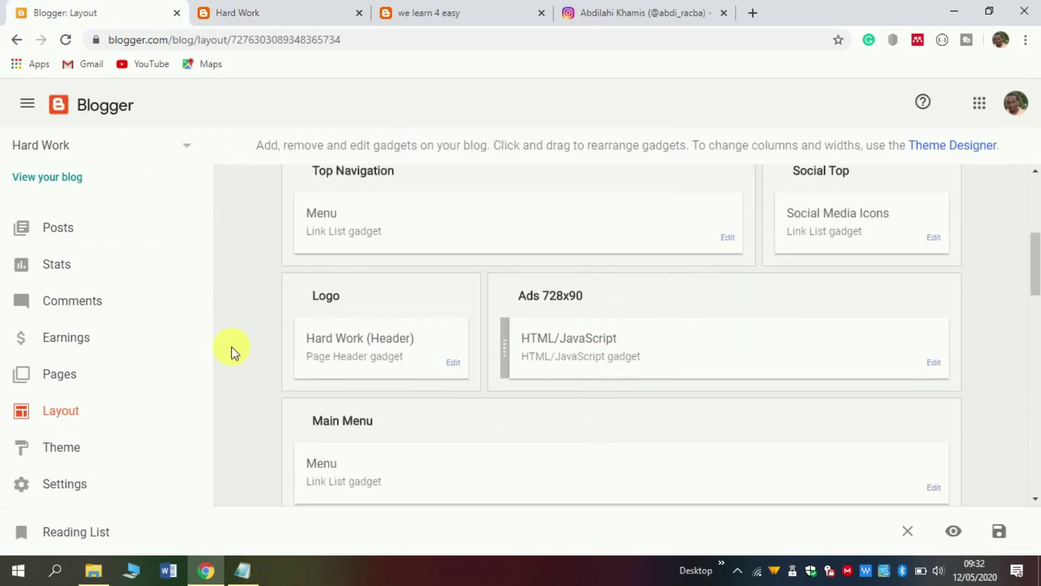
right_click(444, 364)
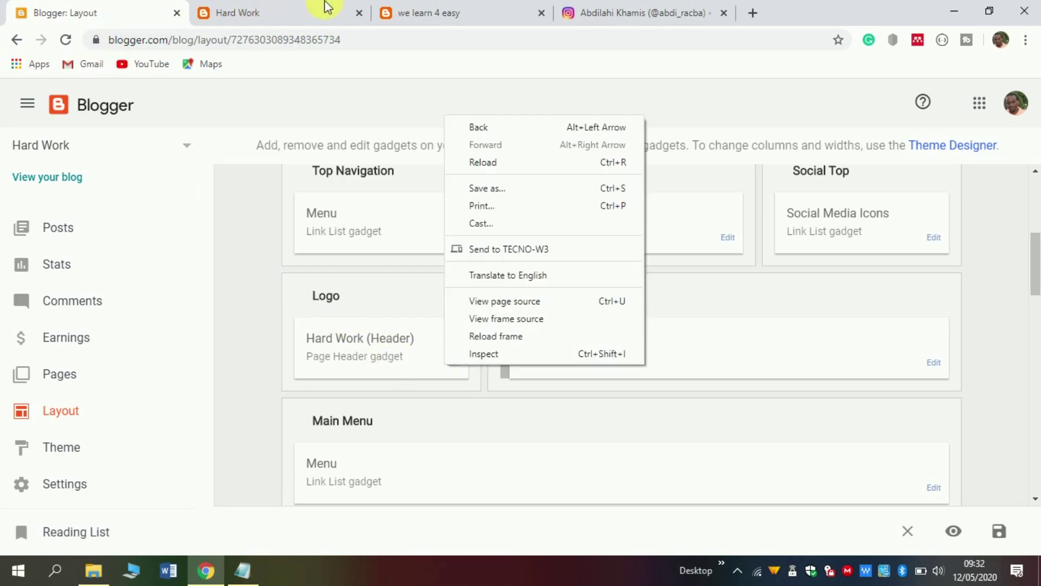
click(434, 367)
click(455, 364)
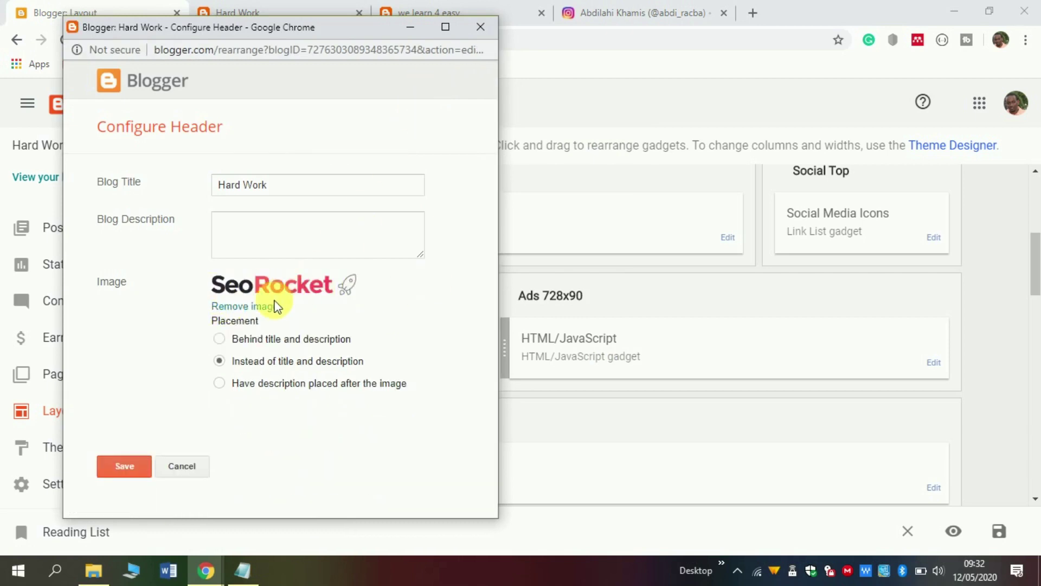
click(249, 305)
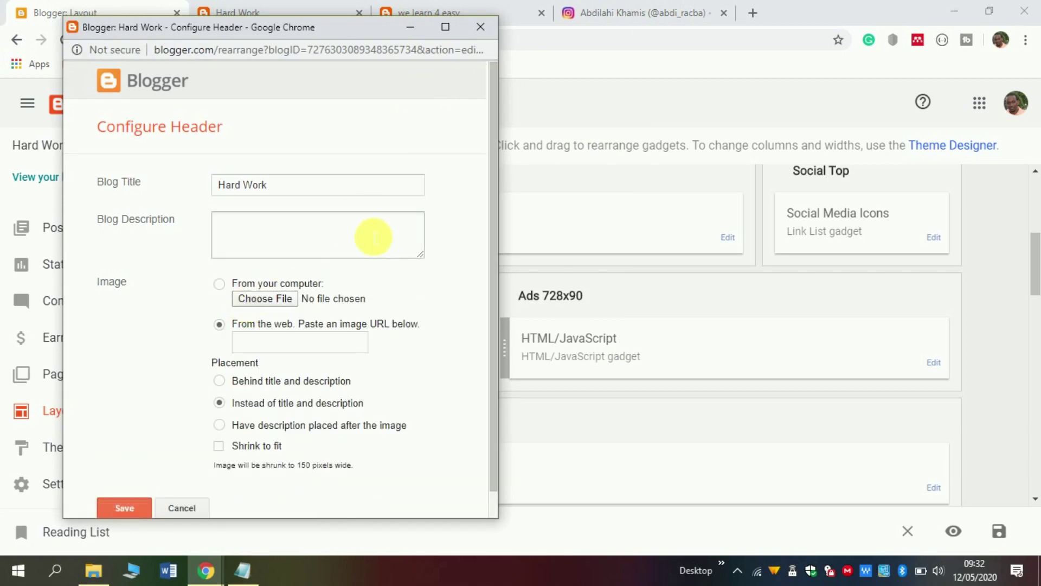
click(668, 9)
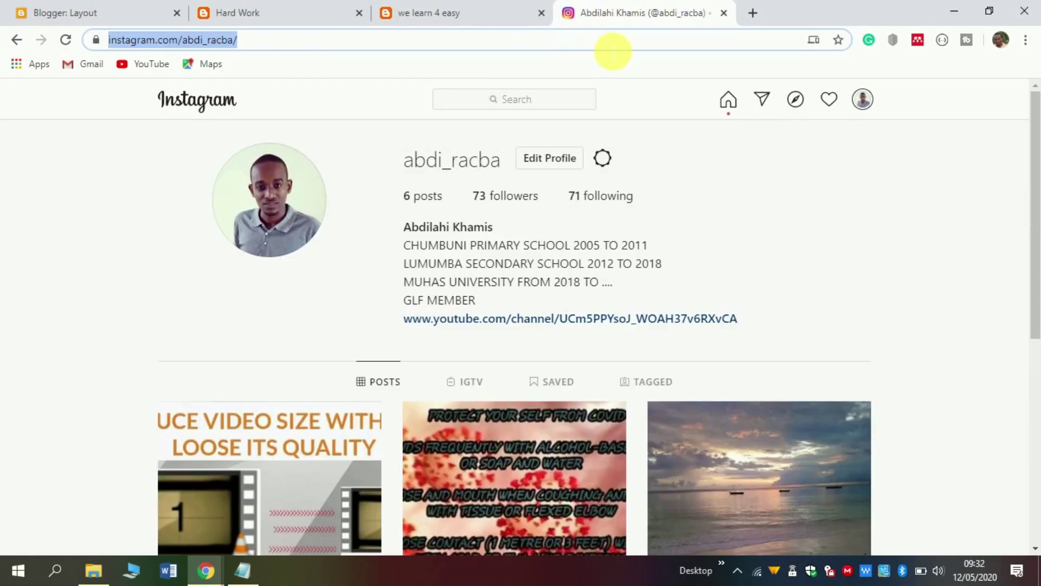
click(723, 13)
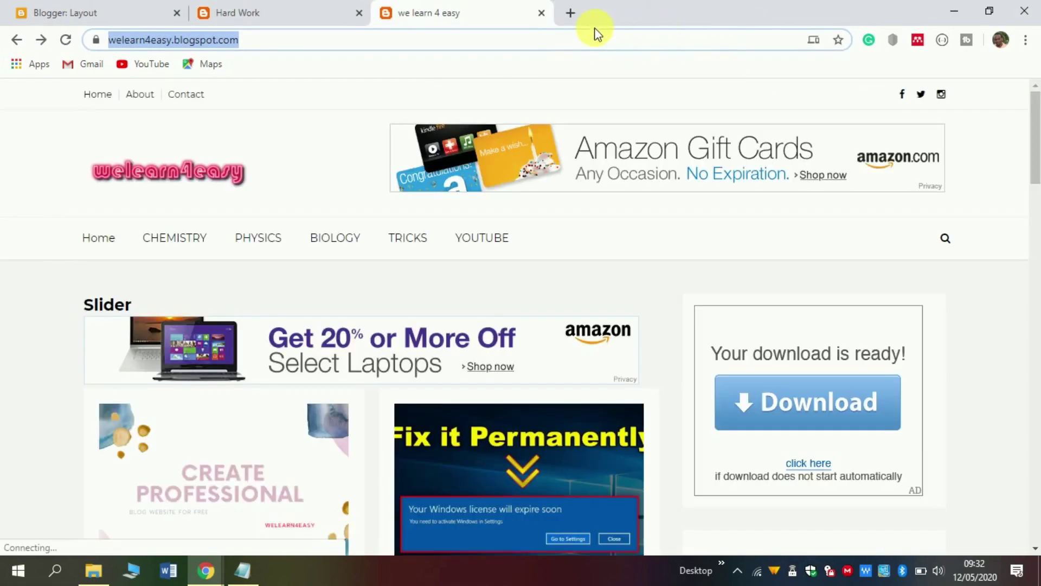
Step: Open cooltext.com, the Cool Text Graphics Generator, in a new Chrome tab
click(570, 12)
click(592, 43)
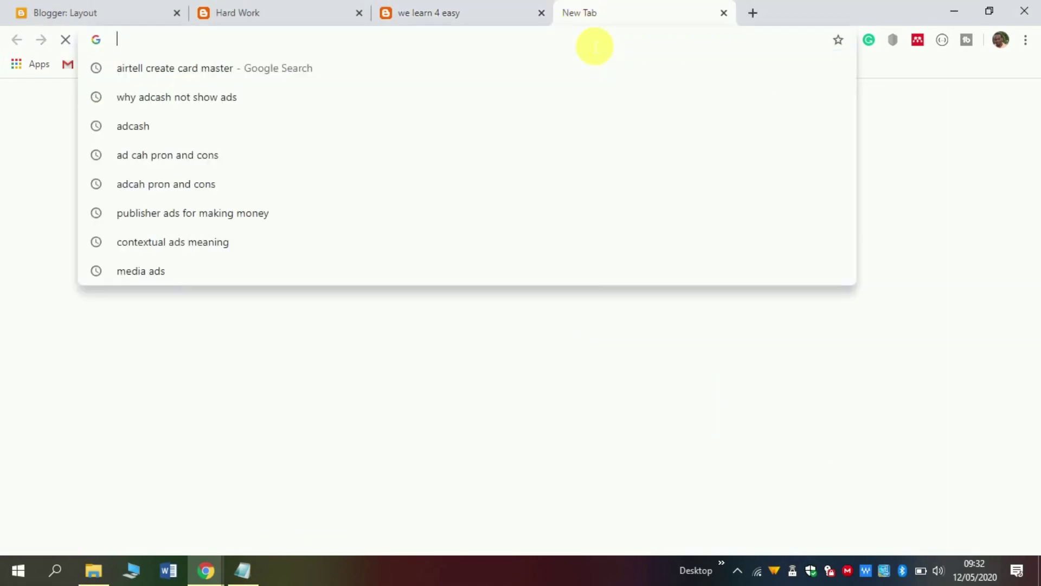
text(coo)
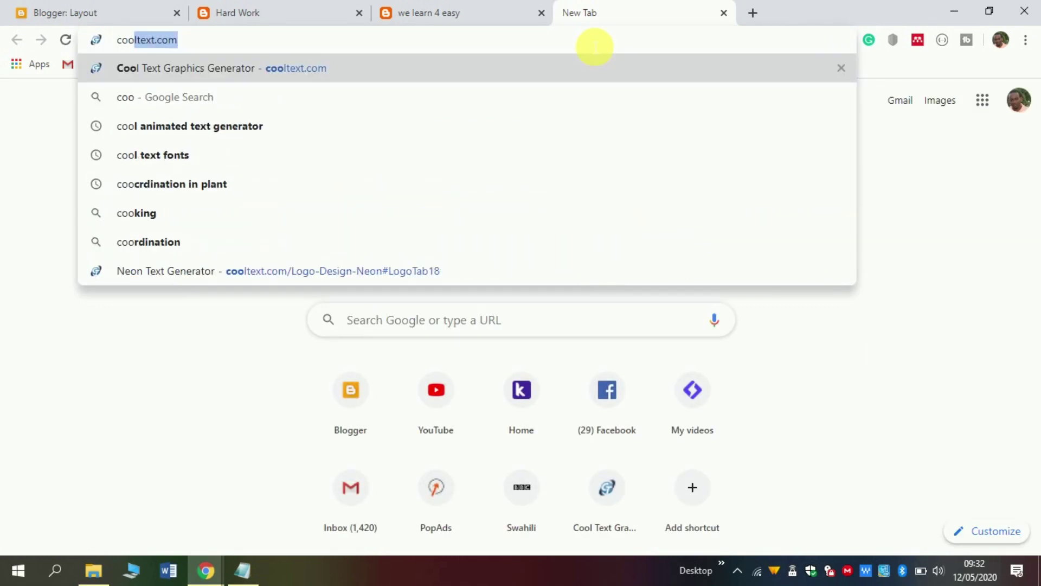
key(Return)
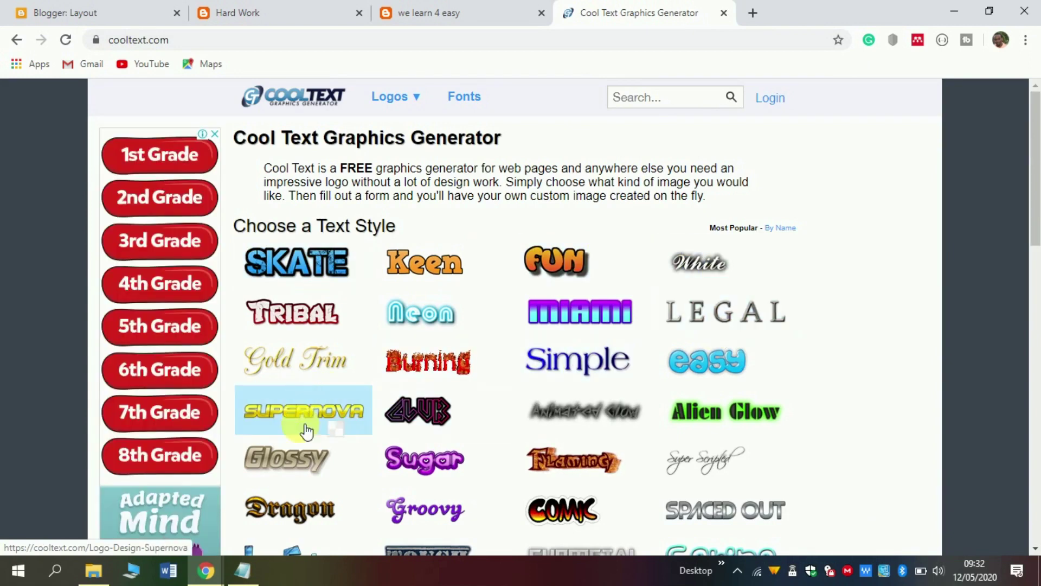
Step: Generate a Tribal-style logo reading 'HARD WORK' at text size 100
mouse_move(297, 313)
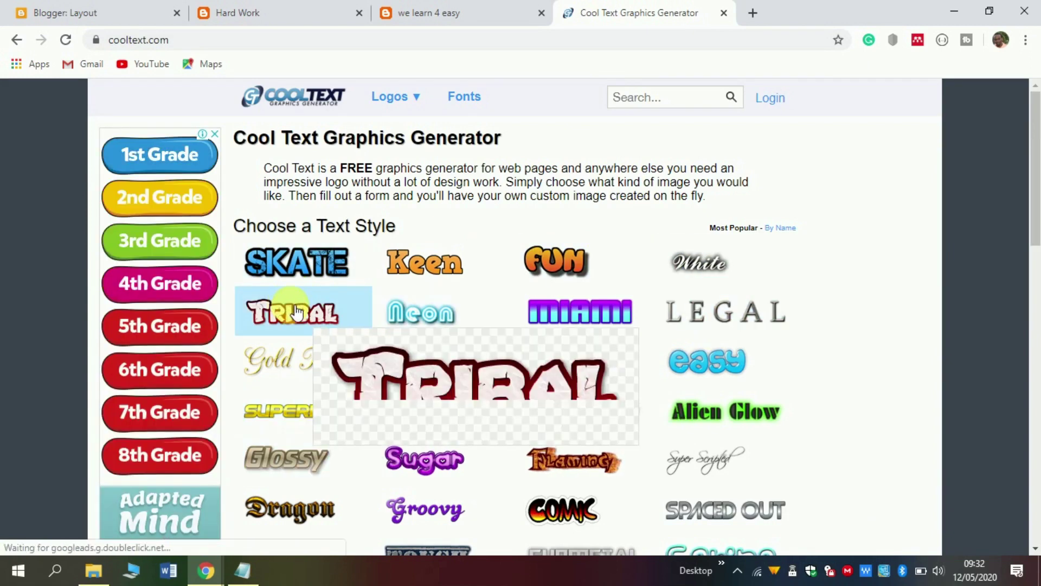
click(319, 320)
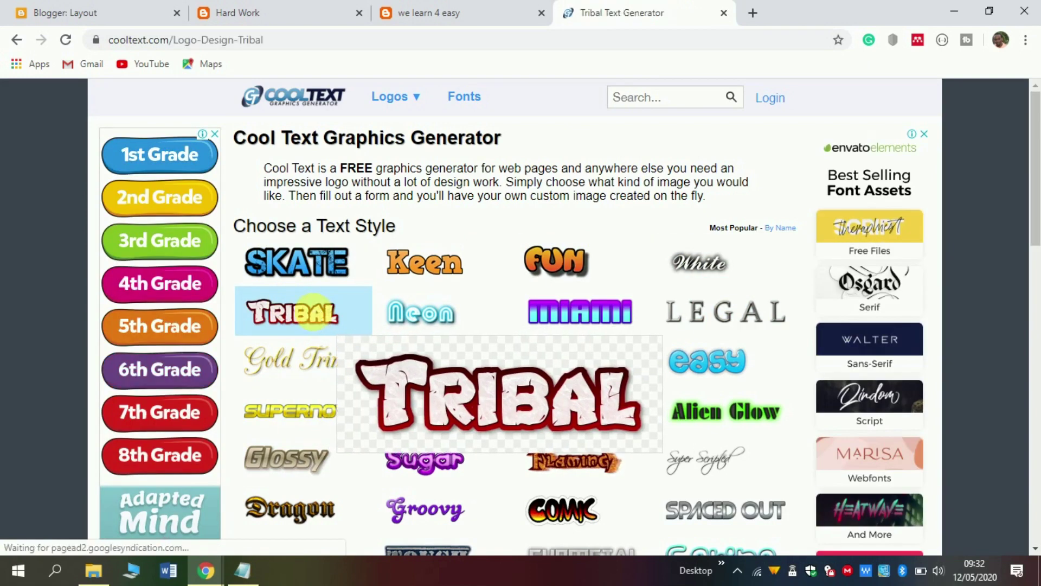
double_click(396, 344)
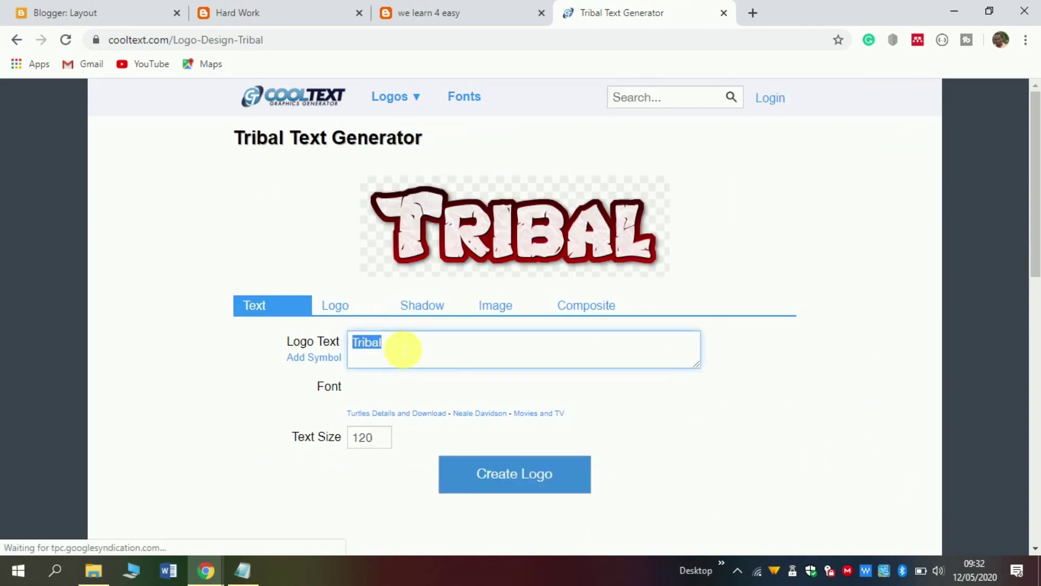
text(HARD )
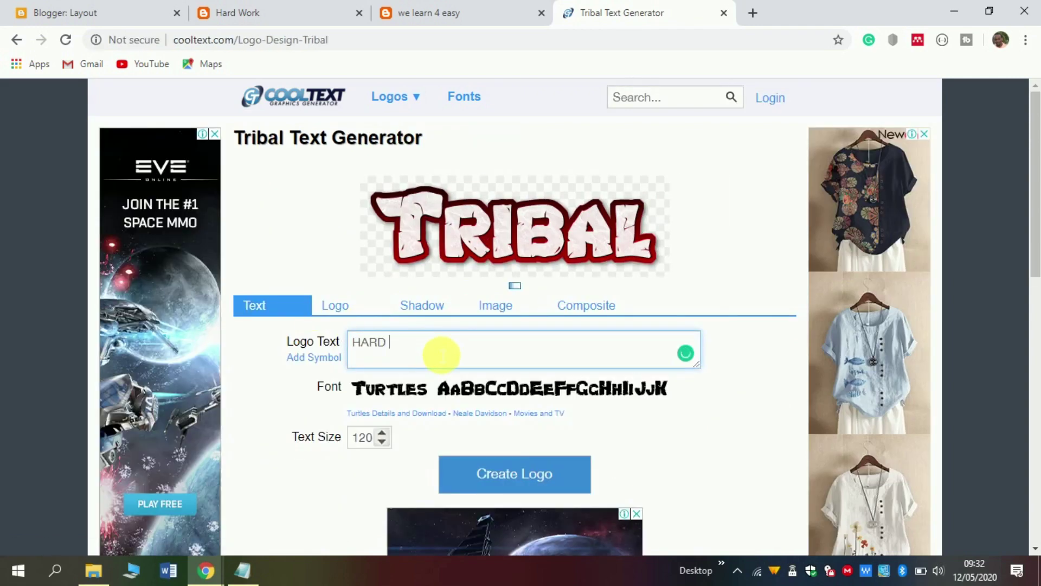
text(WORK)
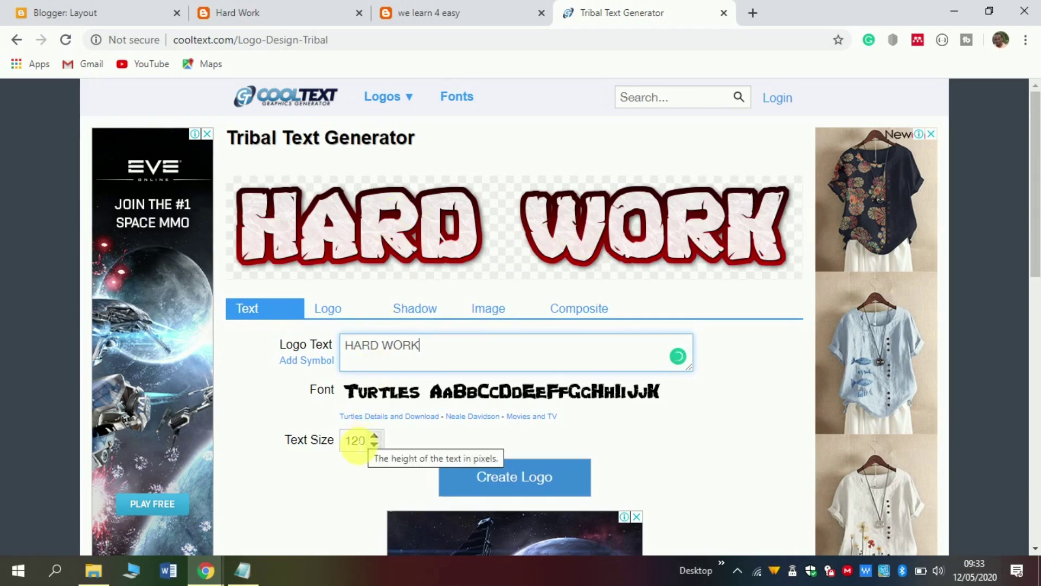
click(358, 444)
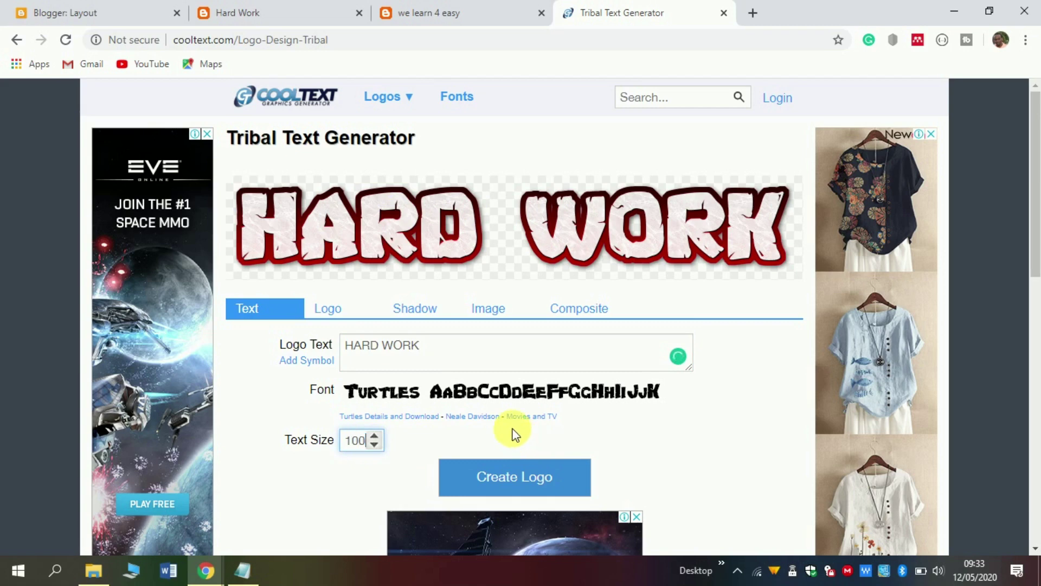
click(516, 480)
click(515, 481)
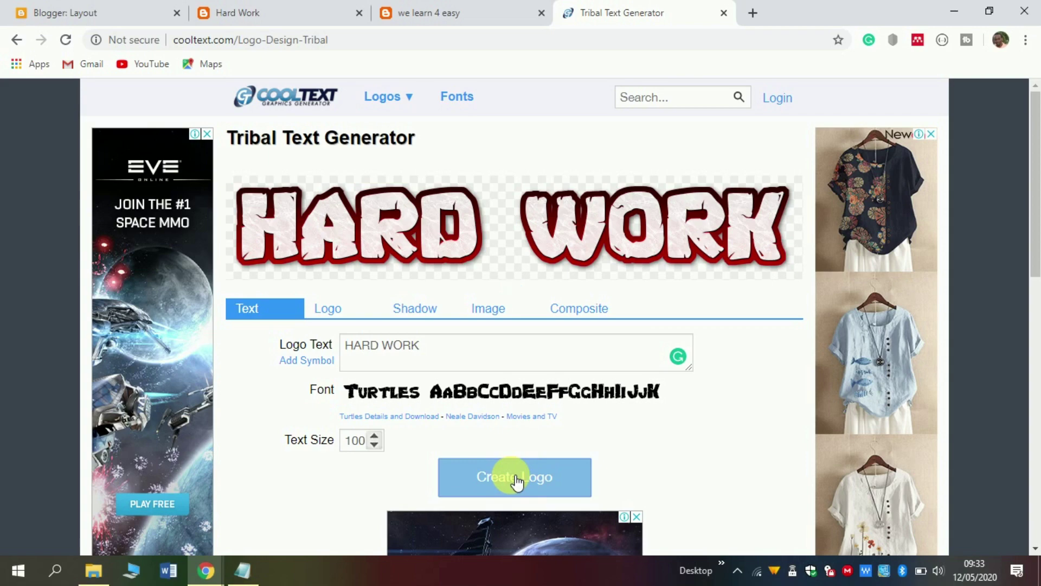
click(516, 480)
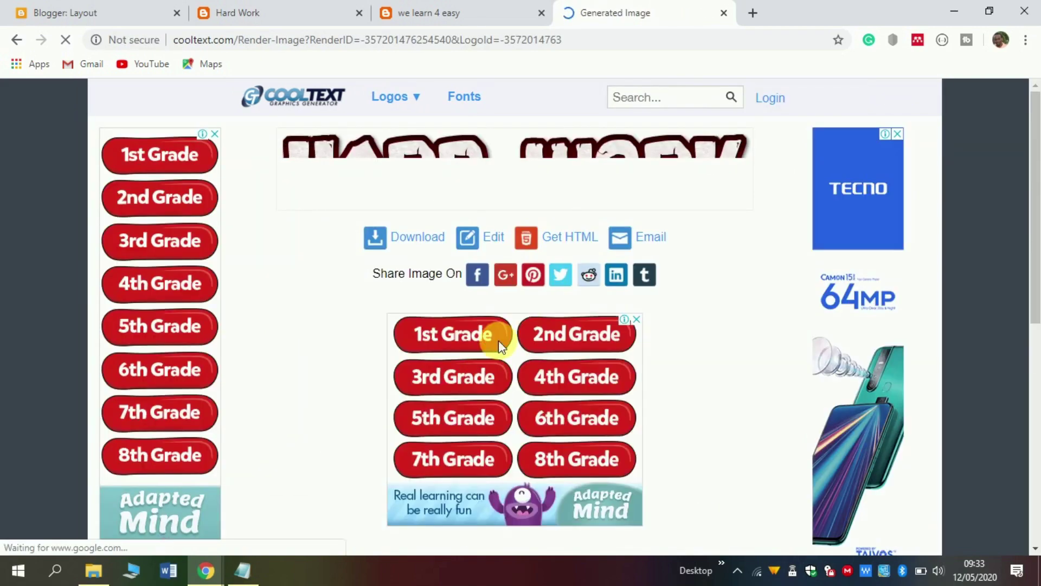
Step: Download the HARD WORK logo as a PNG and go back to Blogger's Layout tab
mouse_move(390, 96)
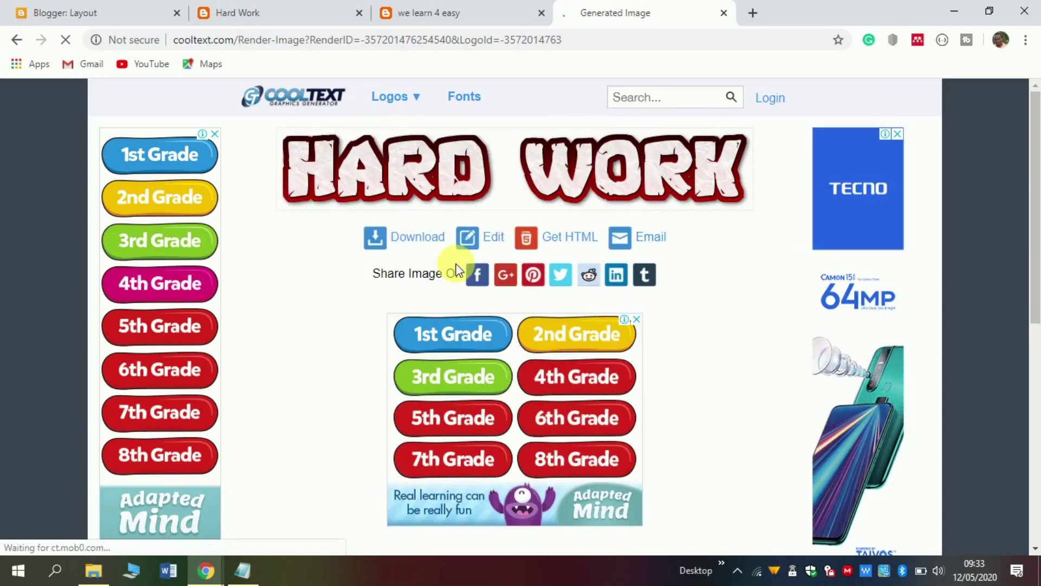
click(420, 239)
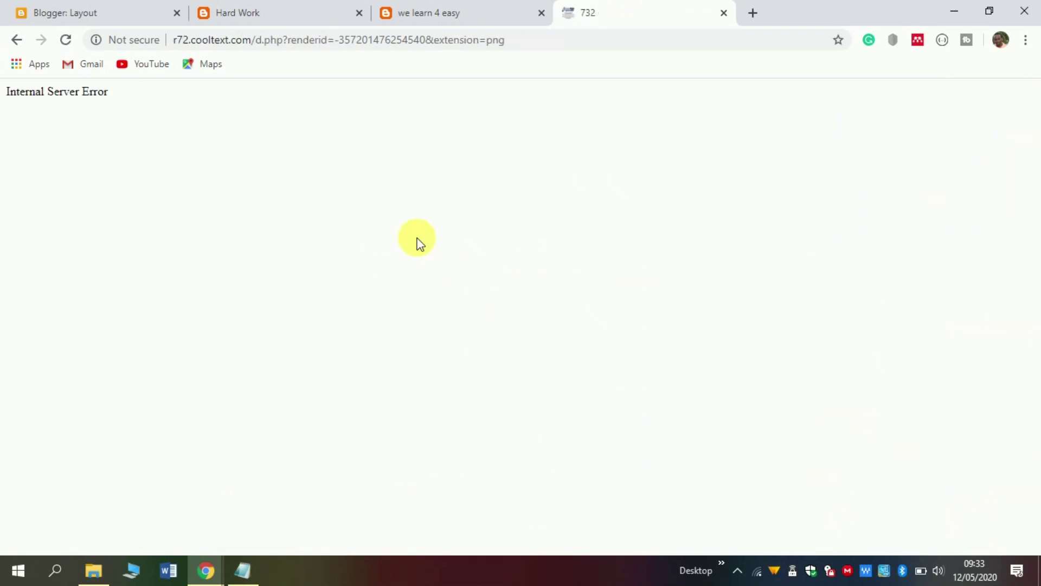
click(66, 41)
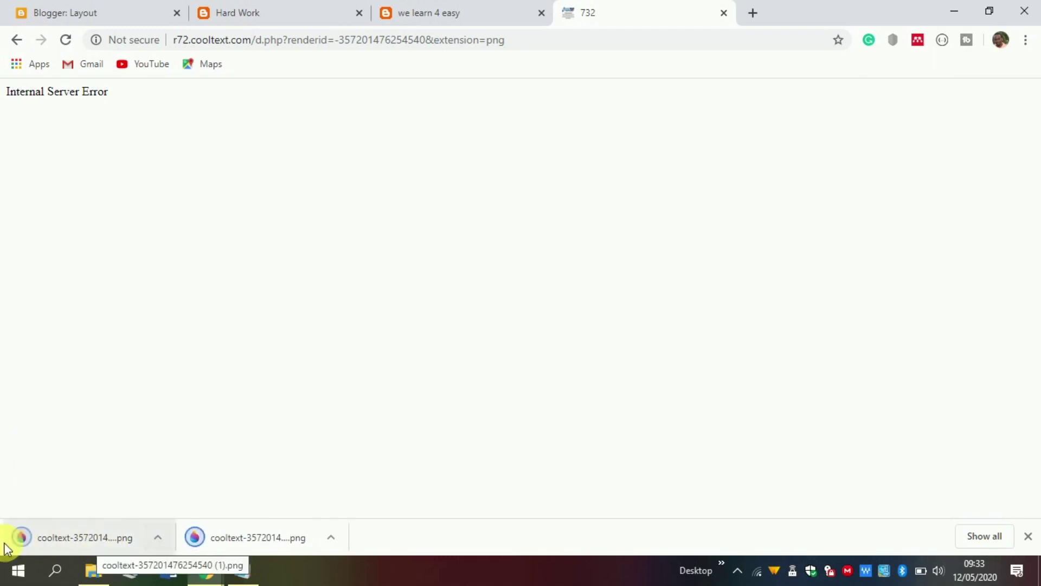
click(115, 7)
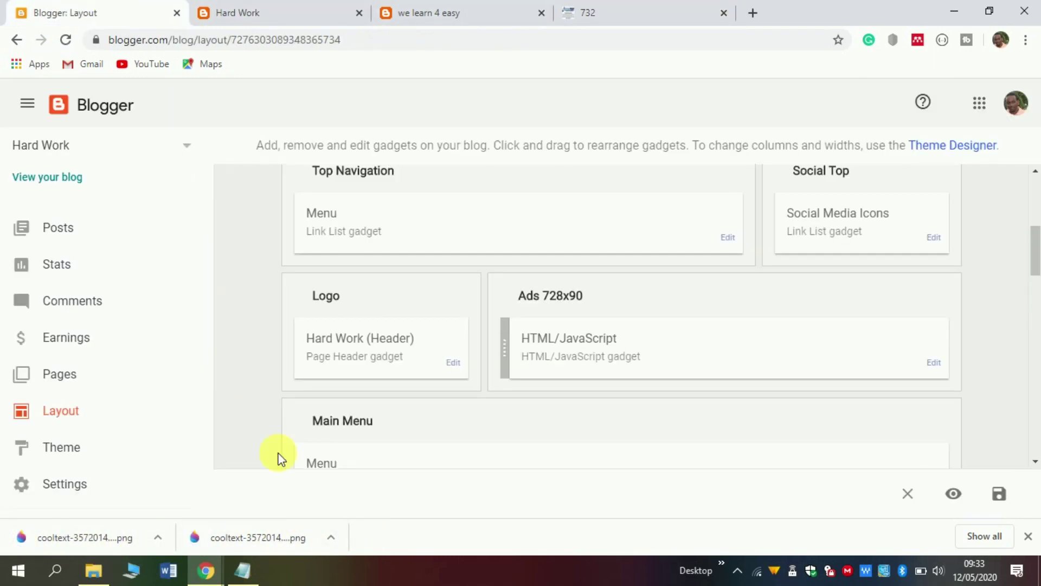
Step: Upload the downloaded cooltext HARD WORK PNG from Downloads as the header image and save
mouse_move(209, 566)
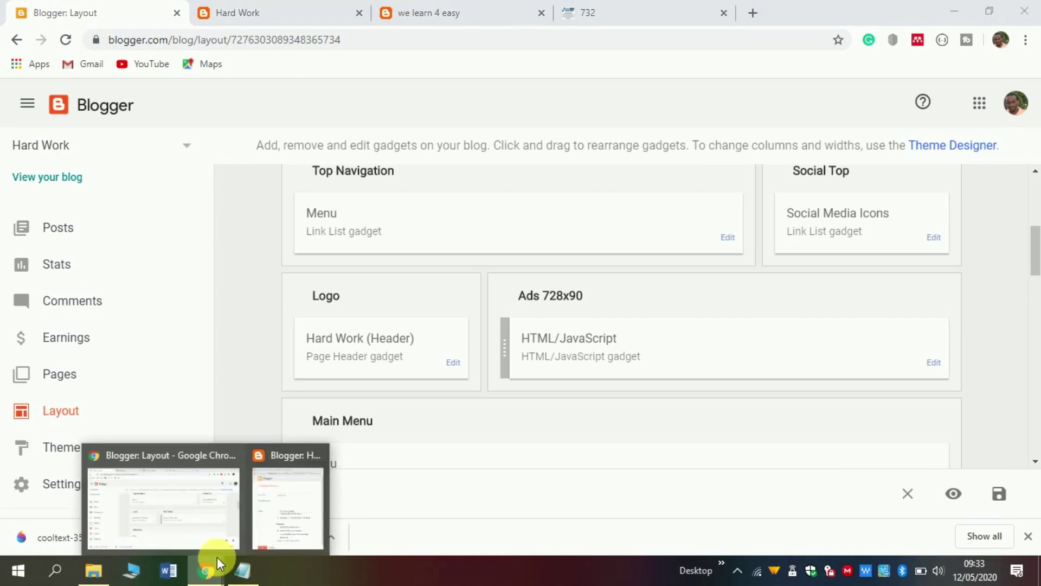
click(263, 508)
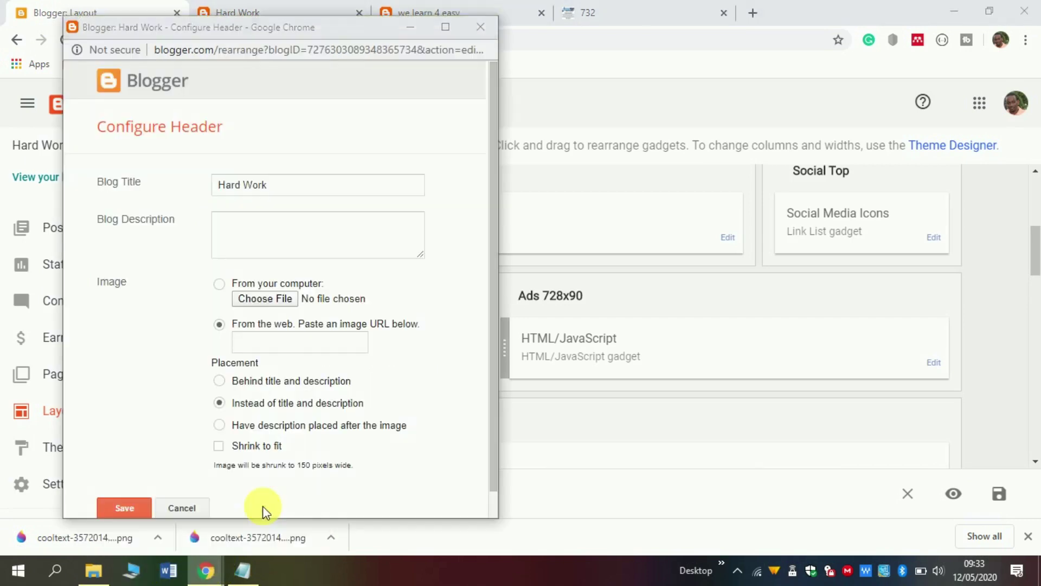
click(255, 299)
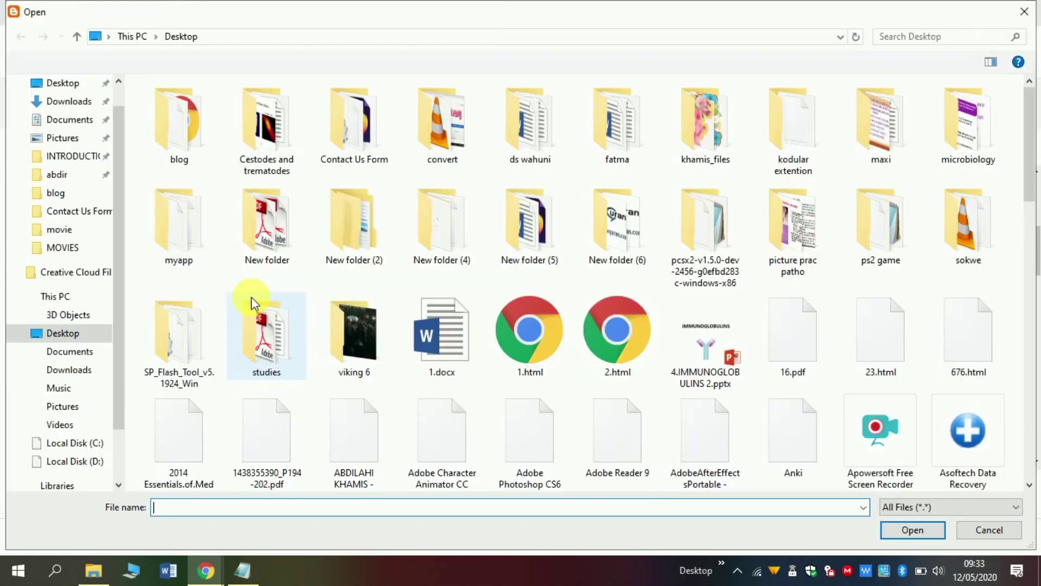
click(69, 108)
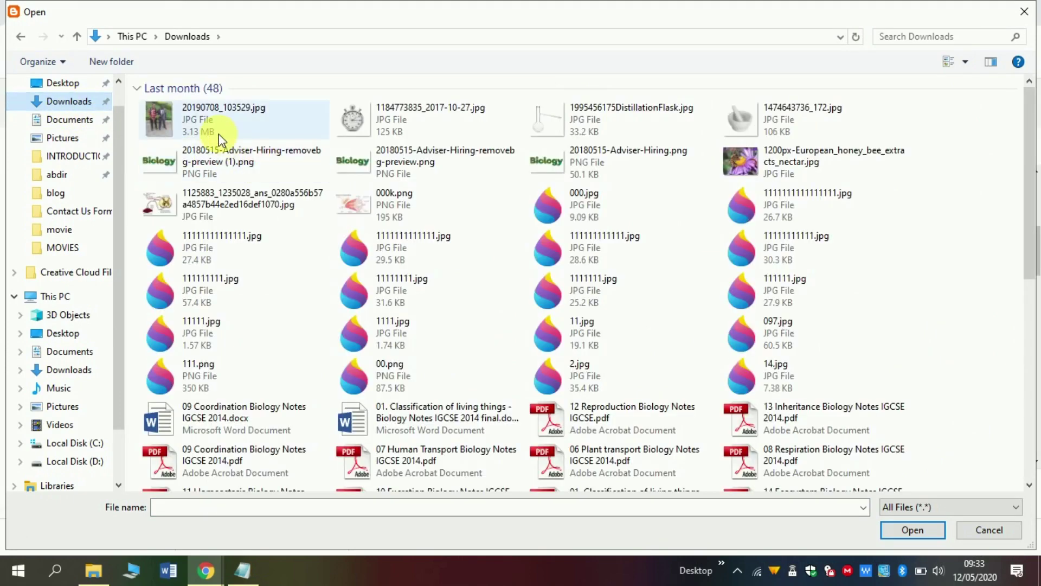
scroll(179, 158, up, 10)
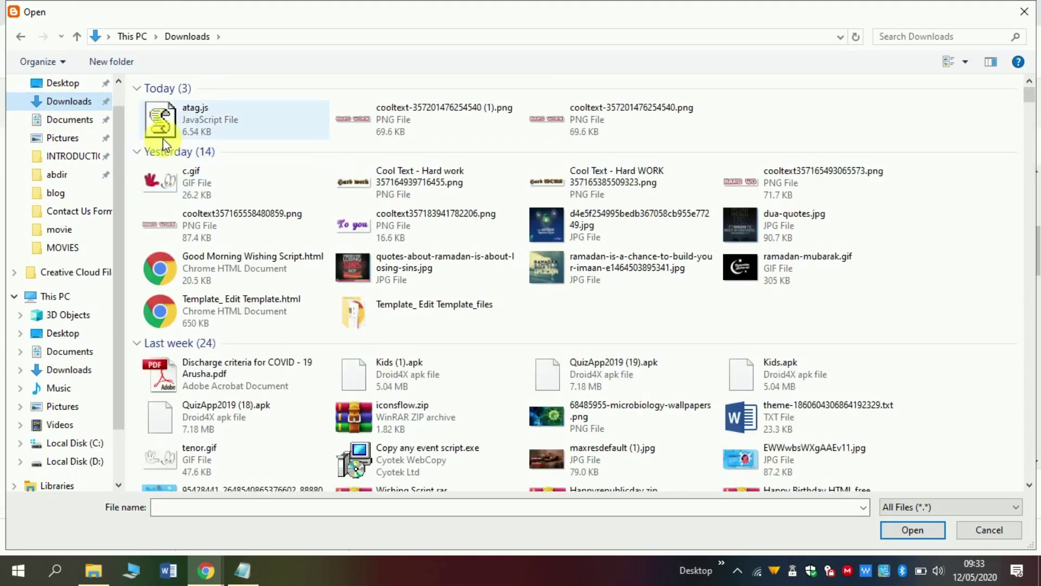
click(53, 103)
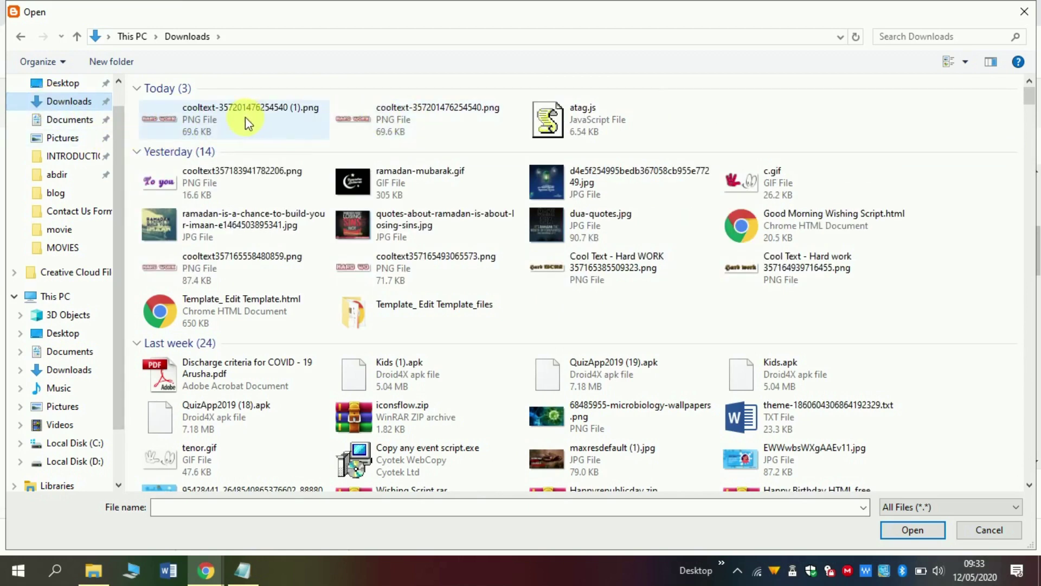
double_click(189, 113)
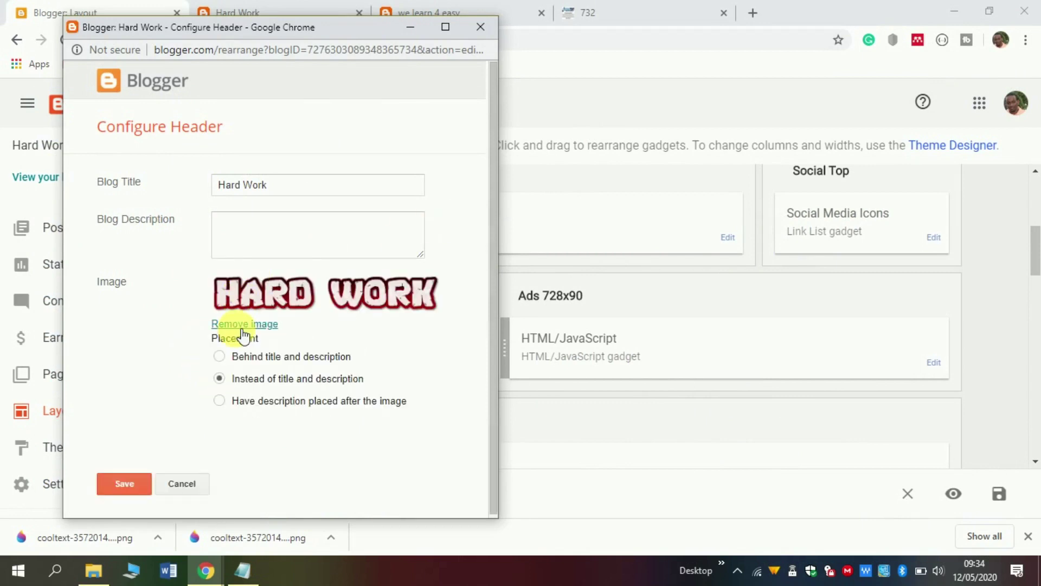
click(137, 483)
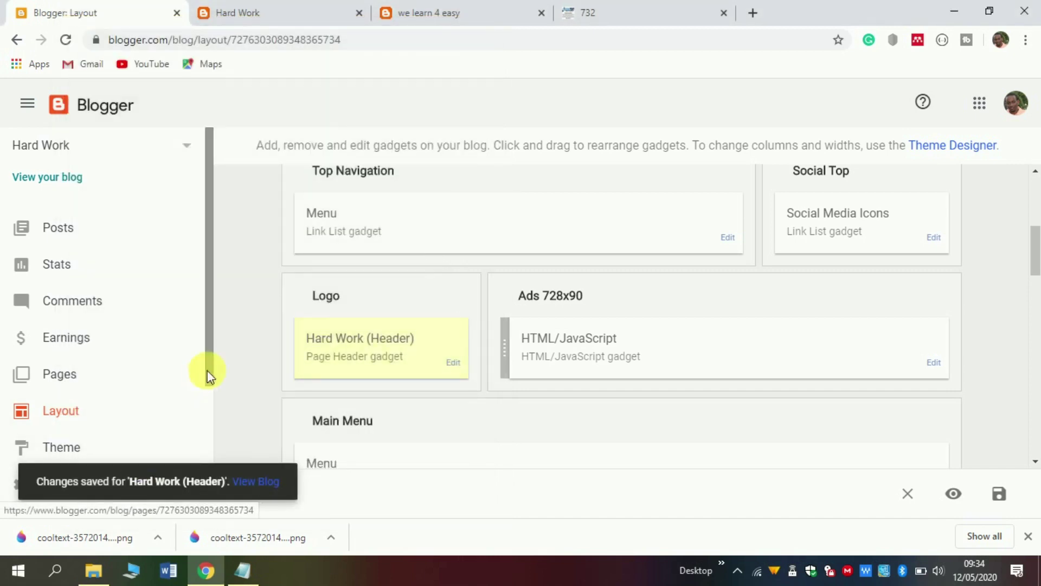
Step: Reload the live Hard Work blog to check the new logo, then edit the Ads 728x90 gadget
click(237, 12)
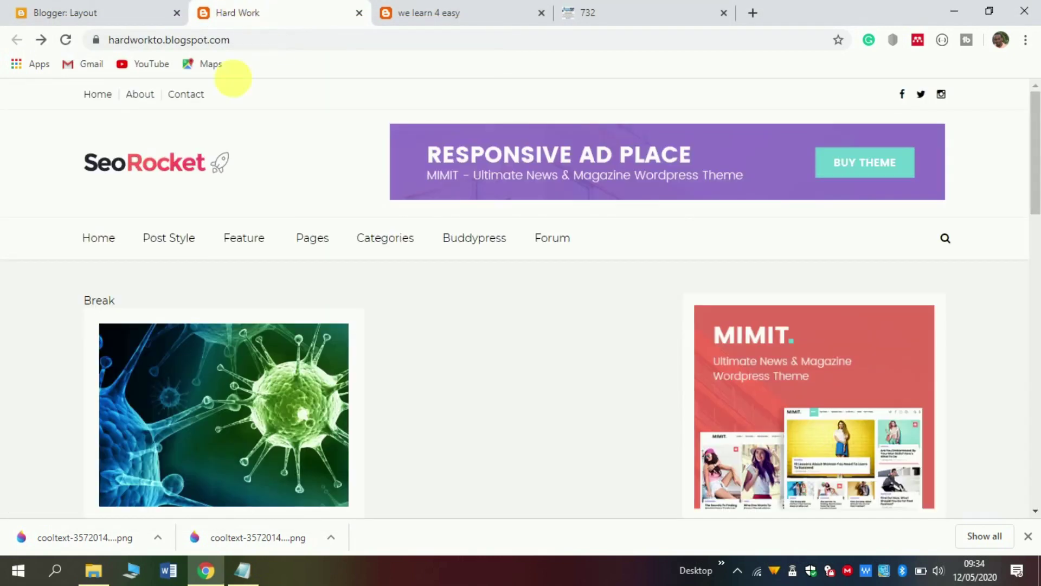
click(66, 40)
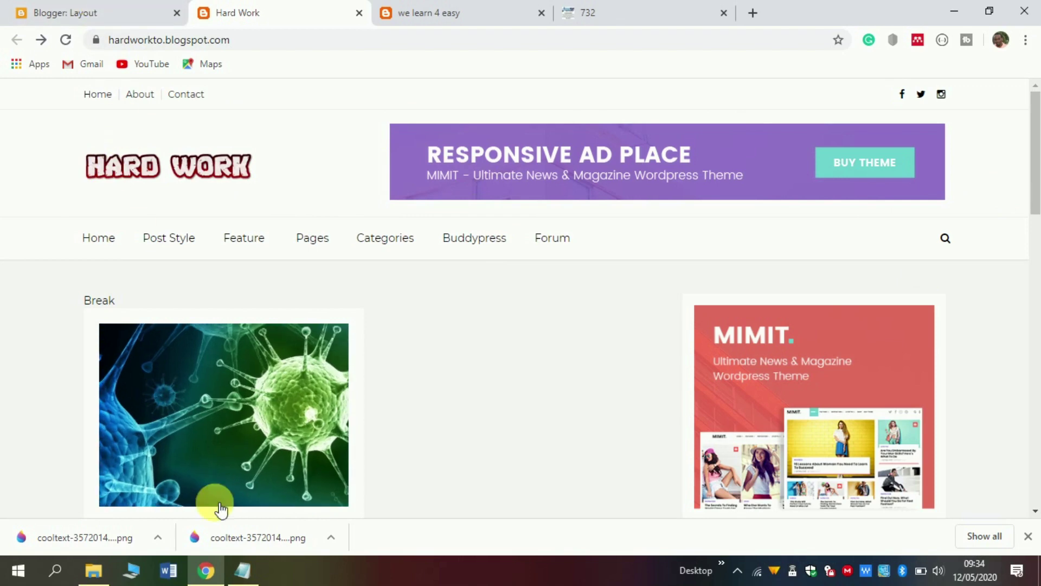
click(76, 11)
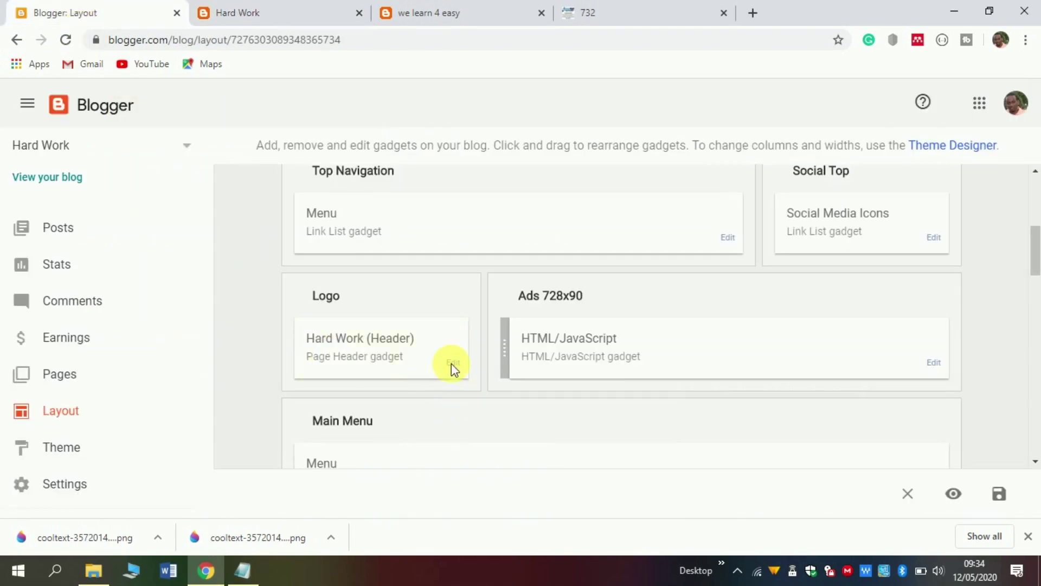
click(939, 374)
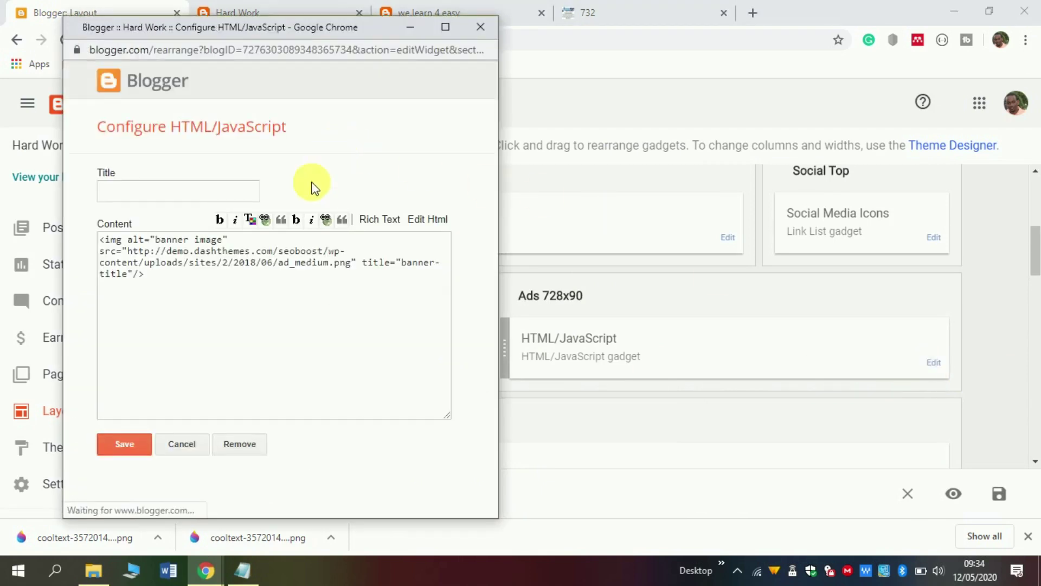
Step: Delete all banner-image code from the Ads 728x90 gadget and save it empty
drag(159, 290, 108, 260)
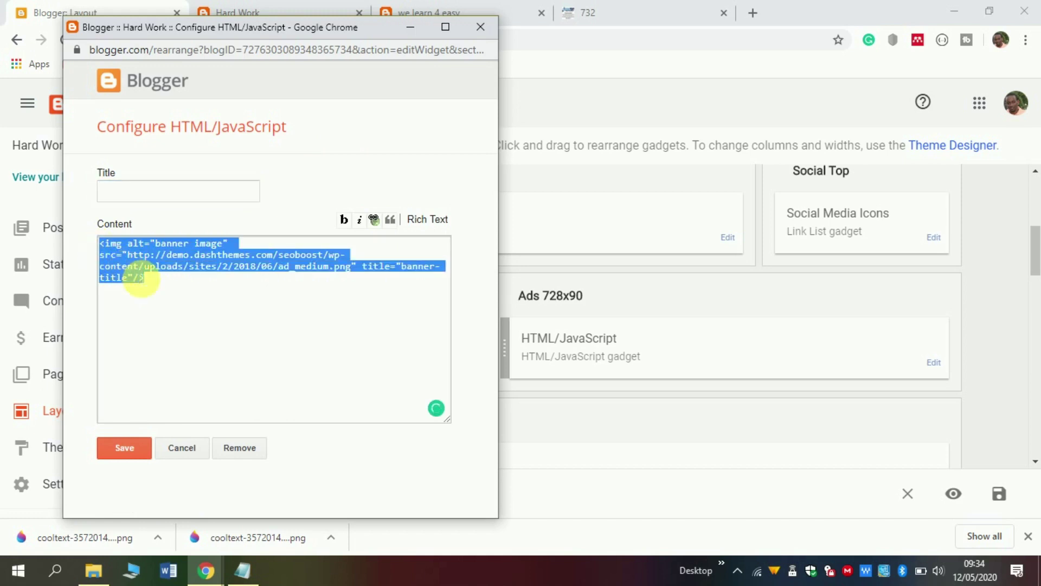
key(Delete)
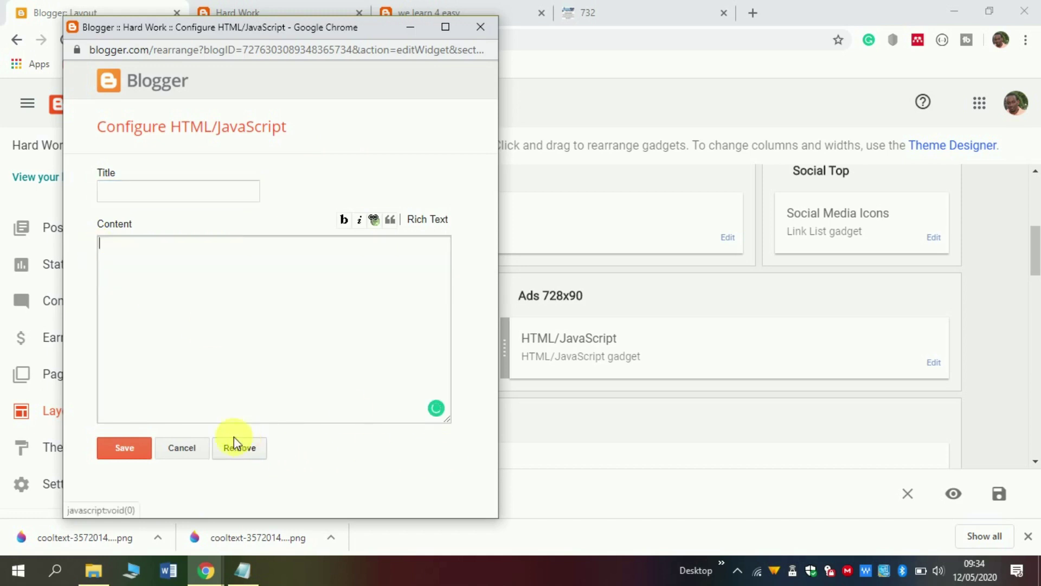
click(125, 448)
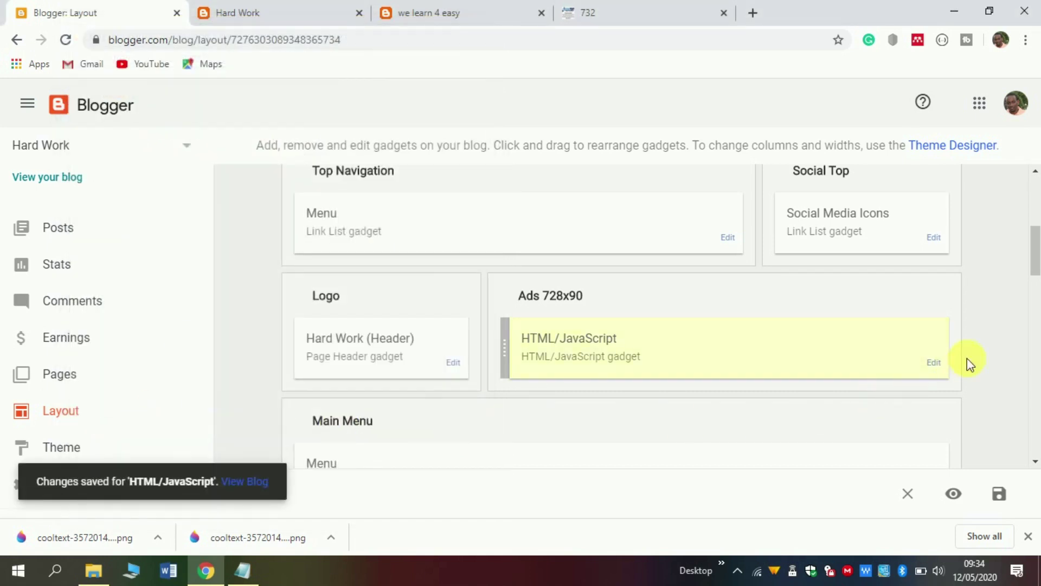
scroll(347, 270, down, 1)
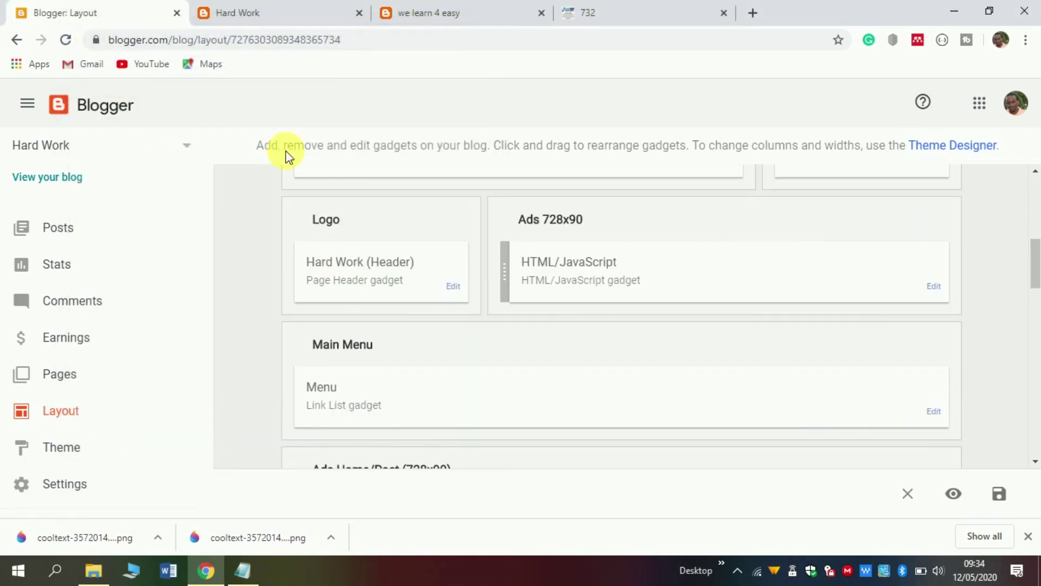
click(251, 16)
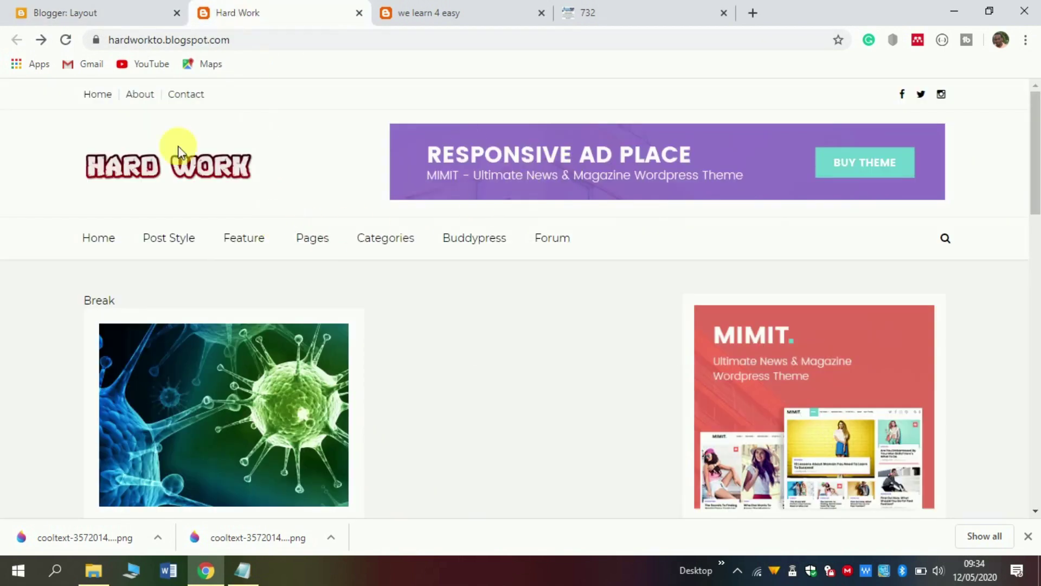
Step: Reload the live blog to confirm the ad is gone, glance at 'we learn 4 easy', and return to Layout
click(67, 40)
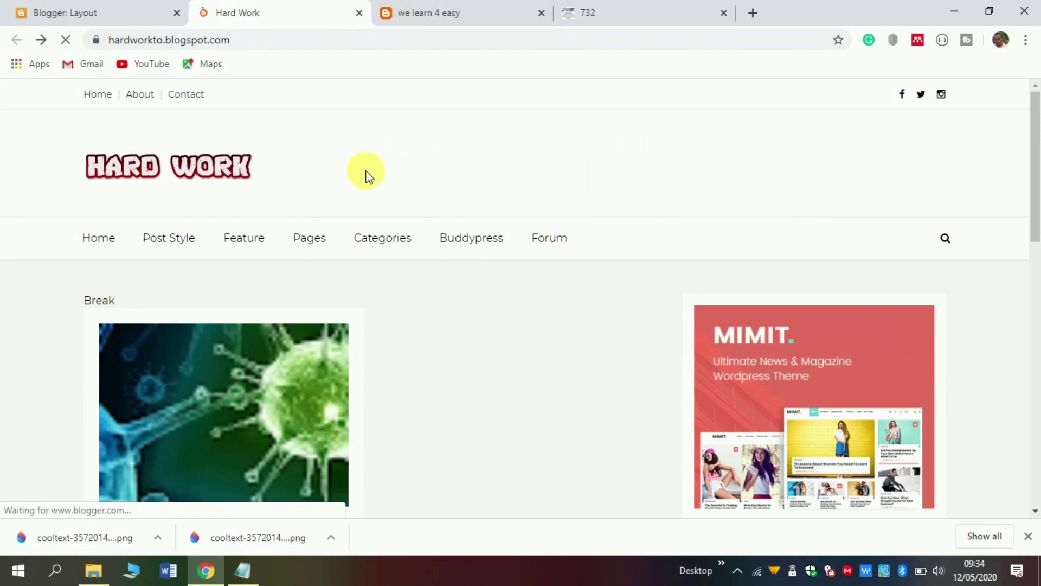
scroll(507, 204, down, 1)
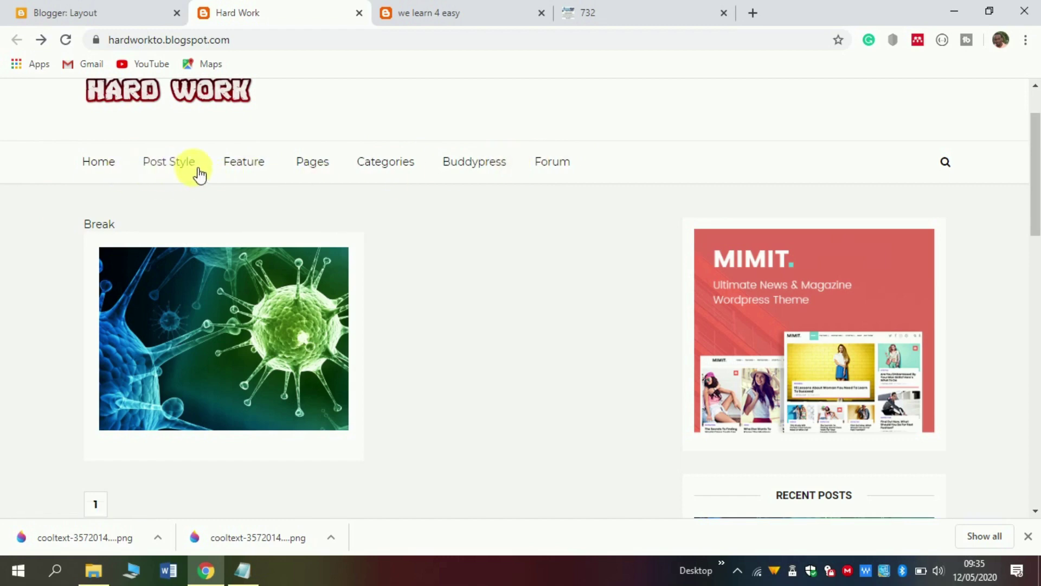
click(431, 13)
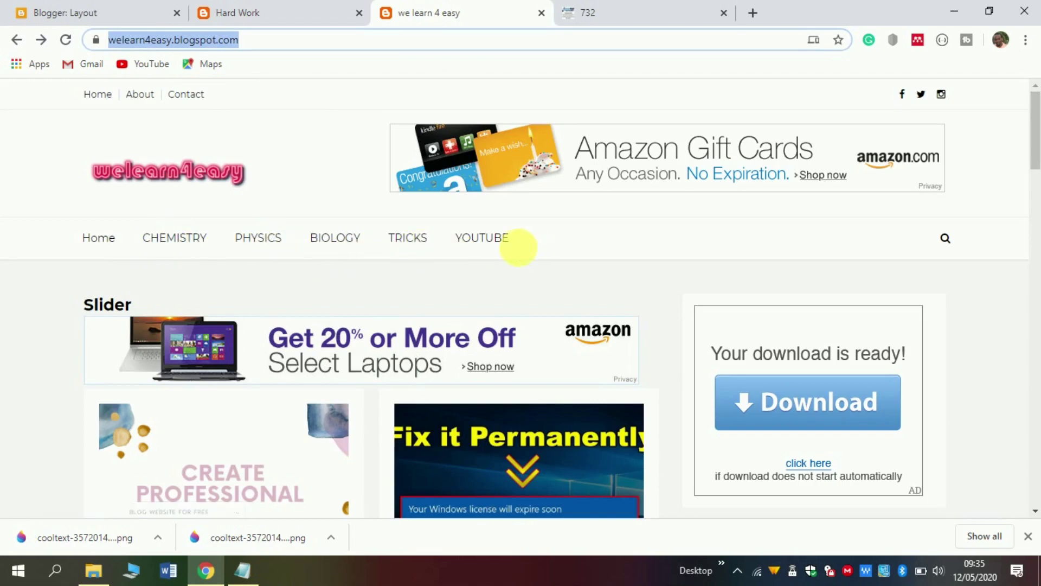
click(244, 12)
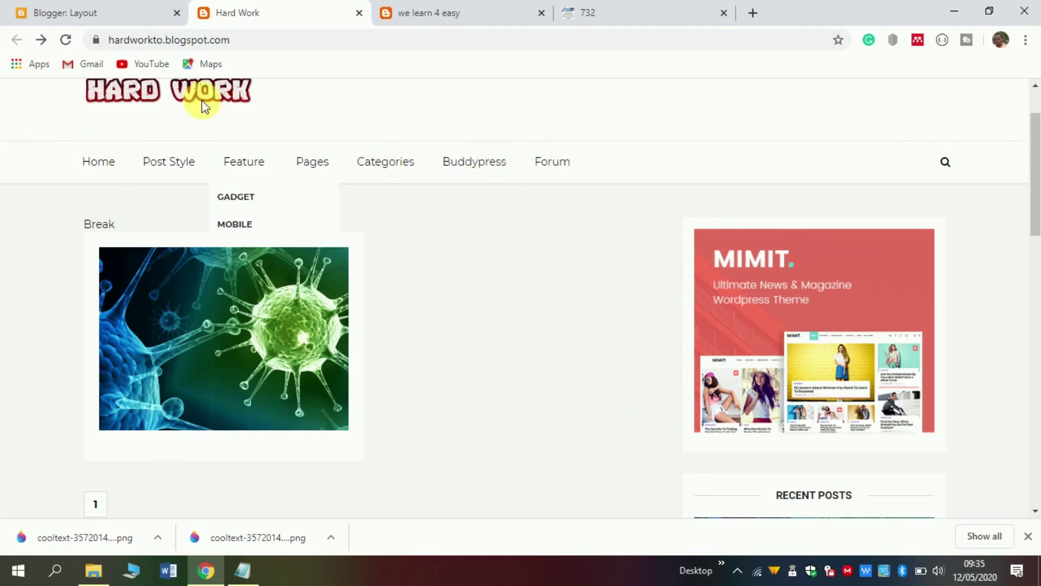
click(64, 8)
scroll(332, 353, down, 2)
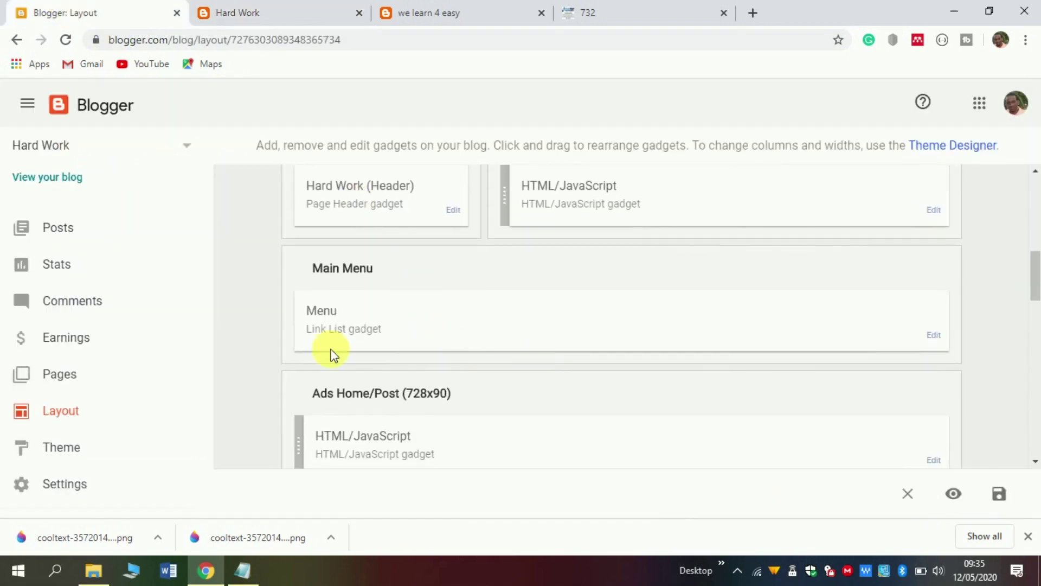
Step: Change the Menu link list's Pages and Forum link URLs to # and save the gadget
click(933, 336)
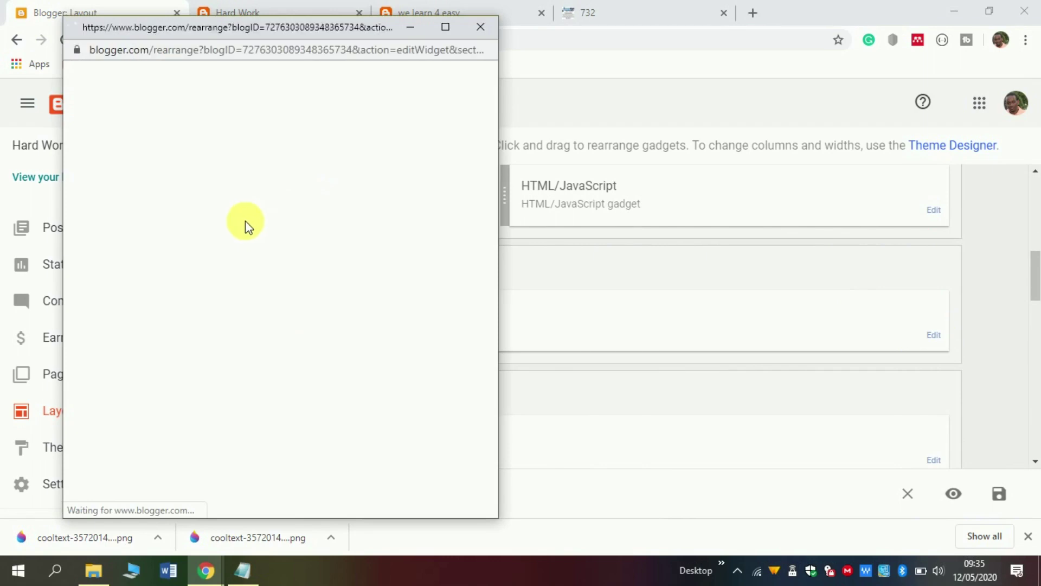
scroll(151, 290, down, 2)
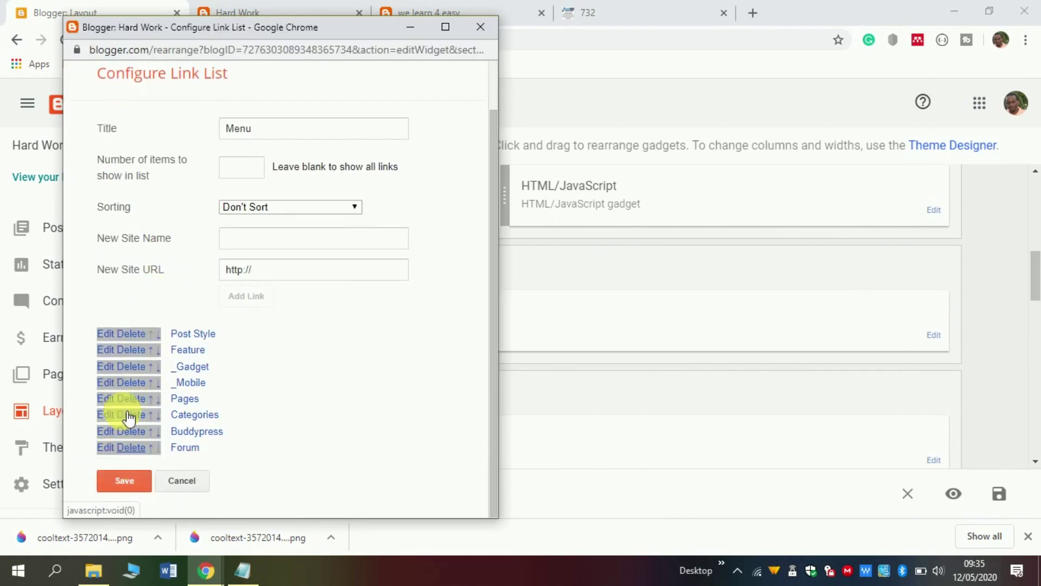
scroll(116, 458, up, 1)
click(110, 450)
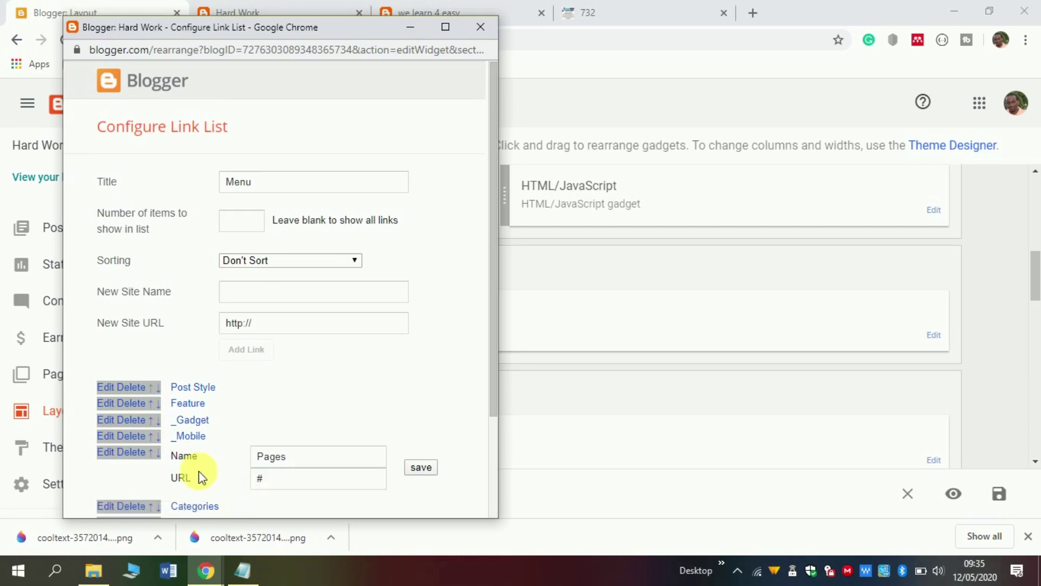
click(338, 484)
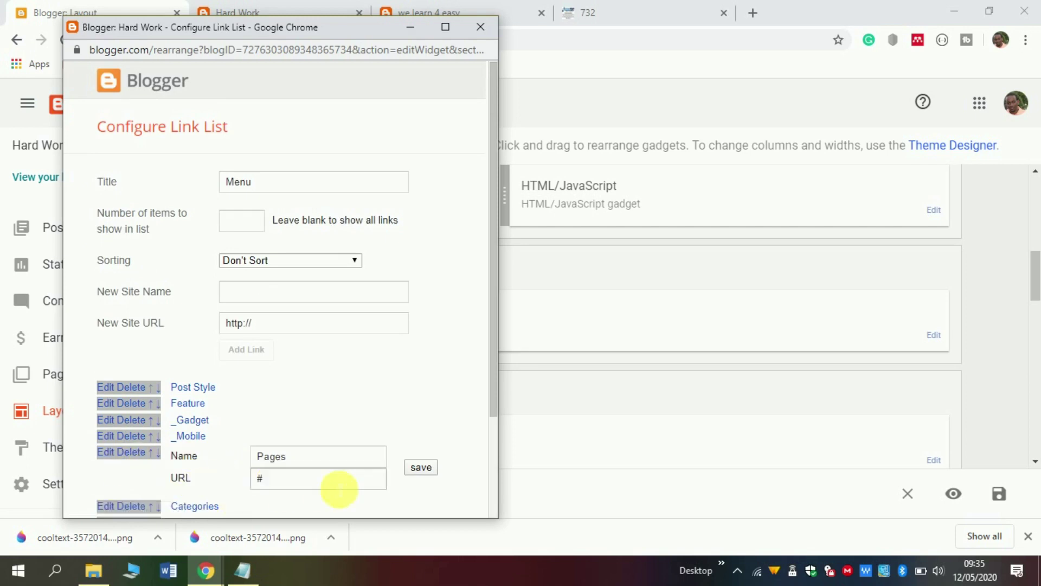
click(426, 477)
scroll(305, 391, down, 2)
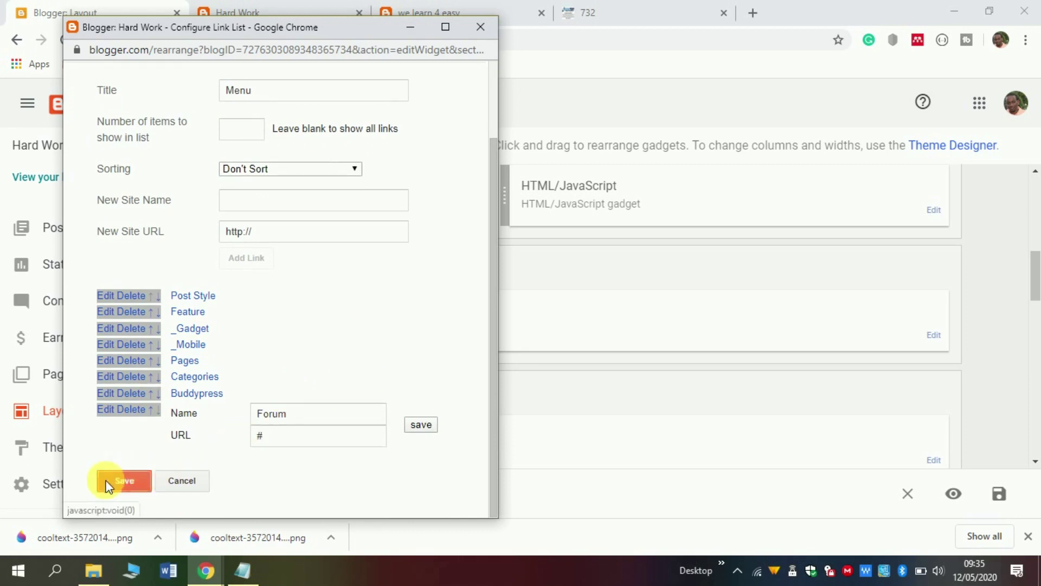
click(122, 480)
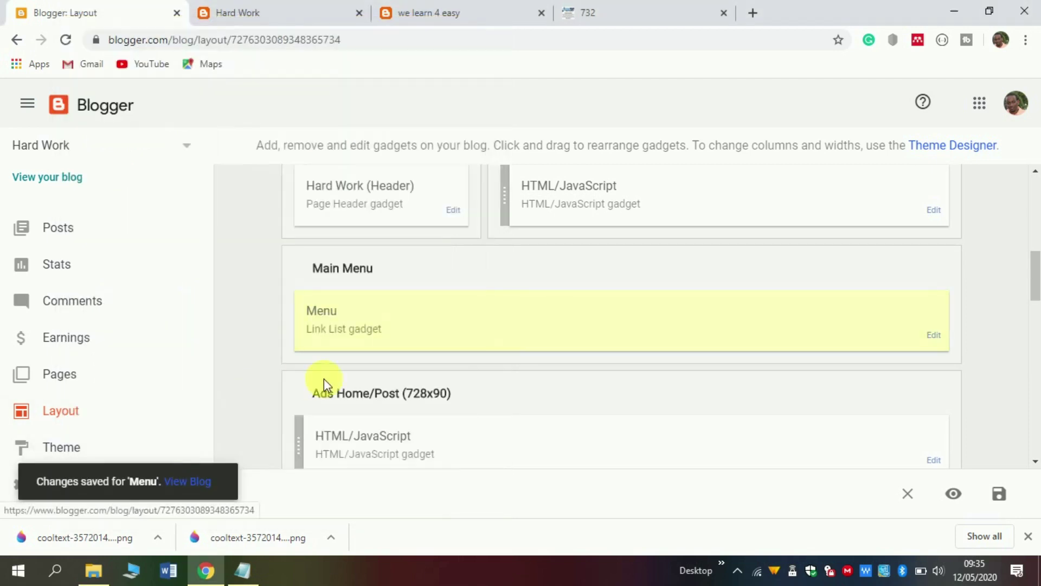
scroll(419, 392, down, 3)
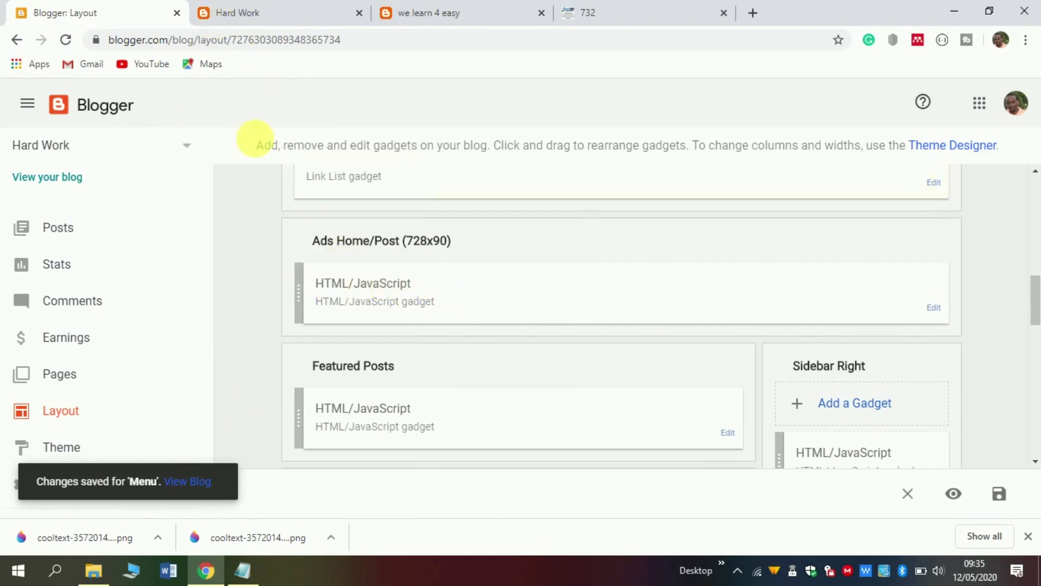
Step: Compare the live Hard Work blog with the Layout page, switching between the two tabs
click(245, 11)
scroll(232, 295, down, 4)
scroll(232, 295, up, 6)
click(111, 7)
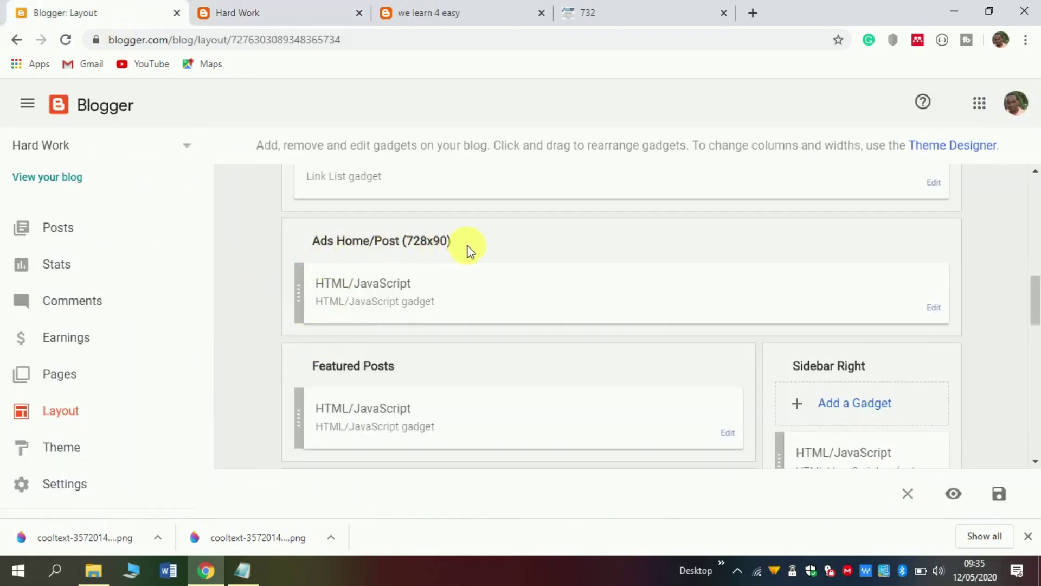
click(205, 8)
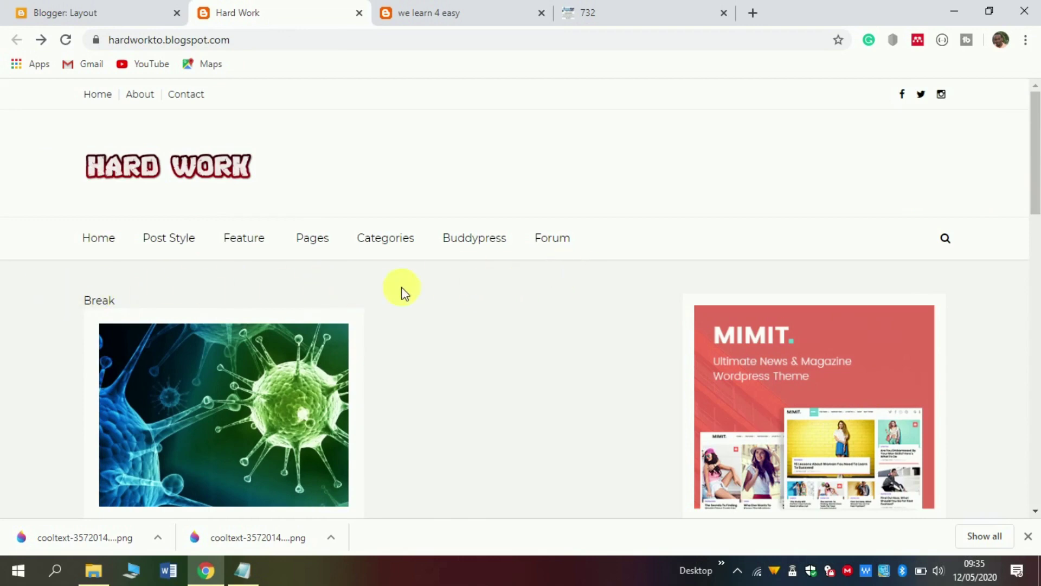
scroll(434, 288, down, 3)
scroll(433, 290, up, 3)
click(81, 13)
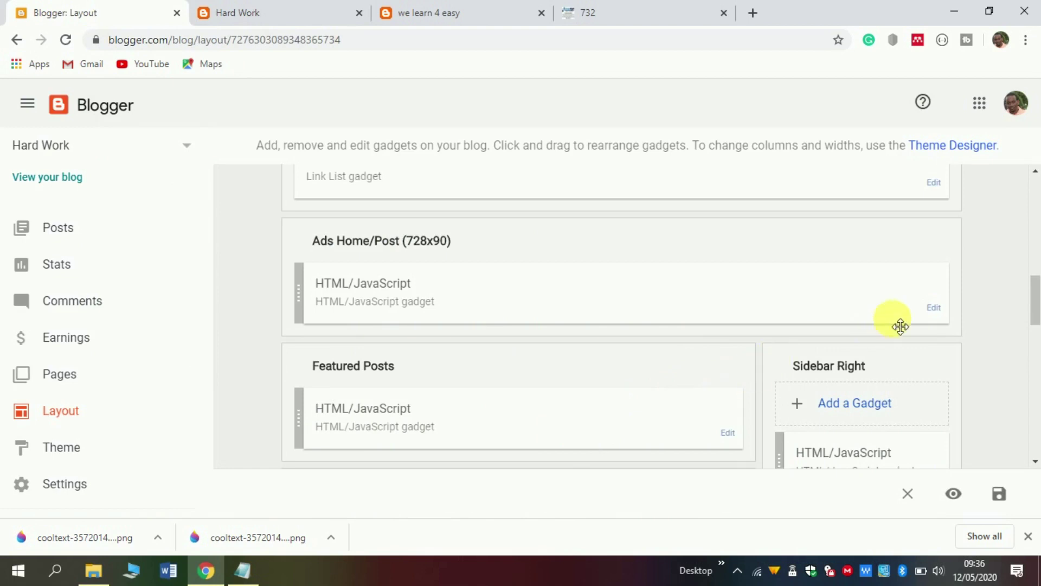
Step: Re-save the Ads Home/Post HTML/JavaScript gadget unchanged
click(934, 313)
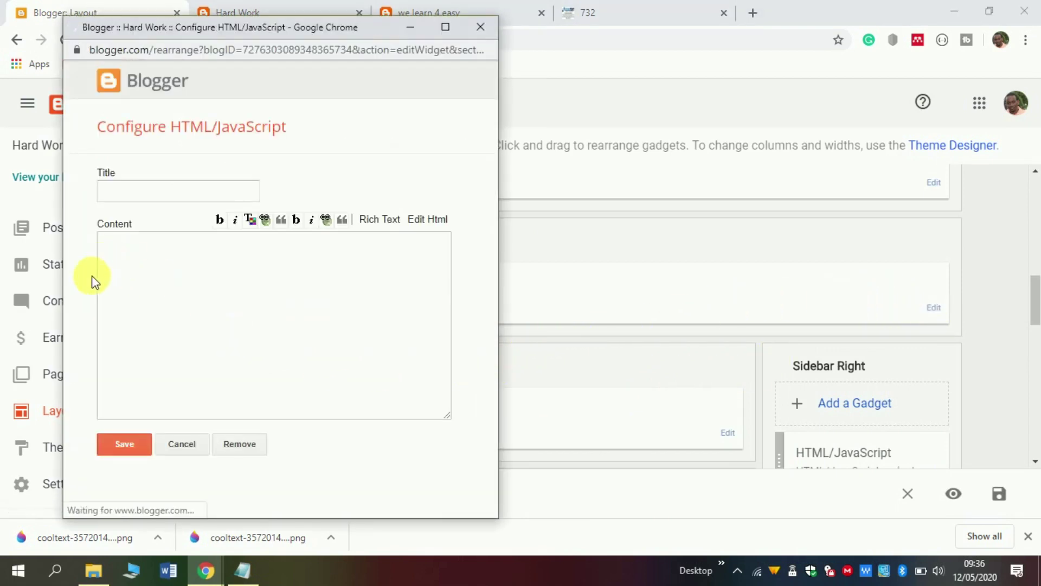
click(119, 450)
right_click(558, 347)
click(564, 352)
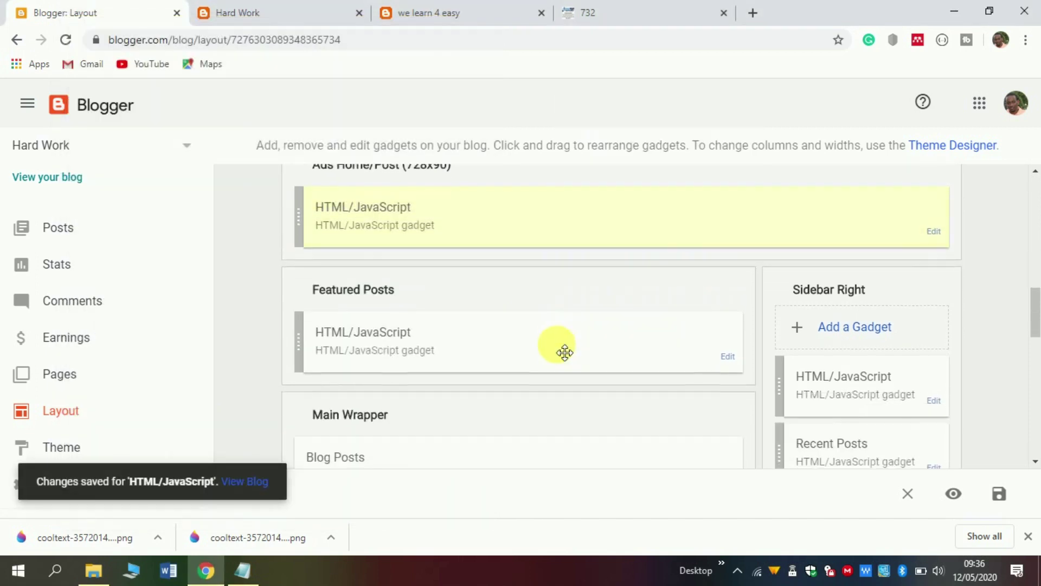
scroll(564, 353, down, 3)
scroll(540, 353, up, 3)
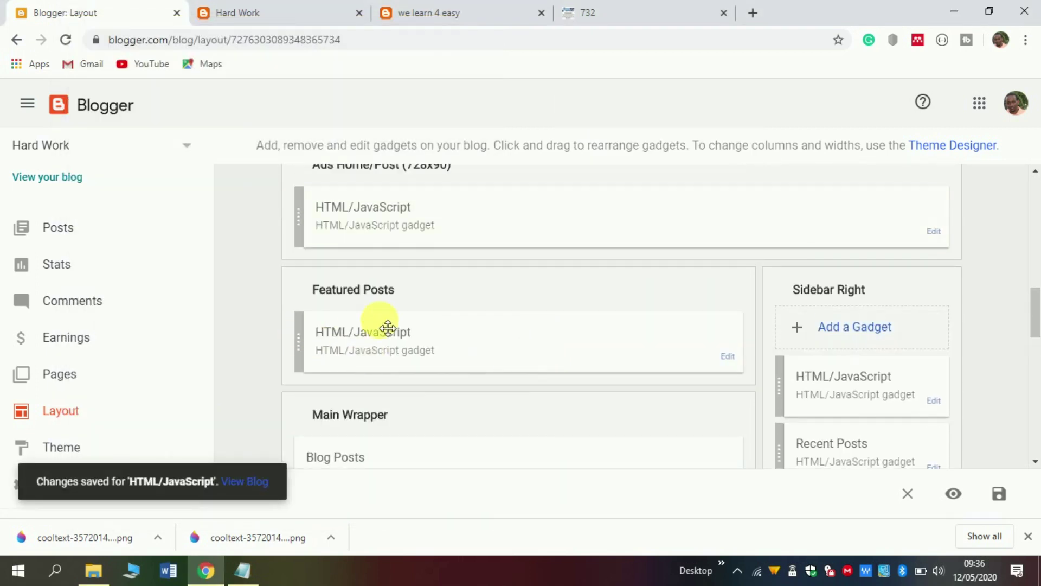
Step: Re-save the Featured Posts gadget showing 'Break' and check it on the live blog
click(728, 357)
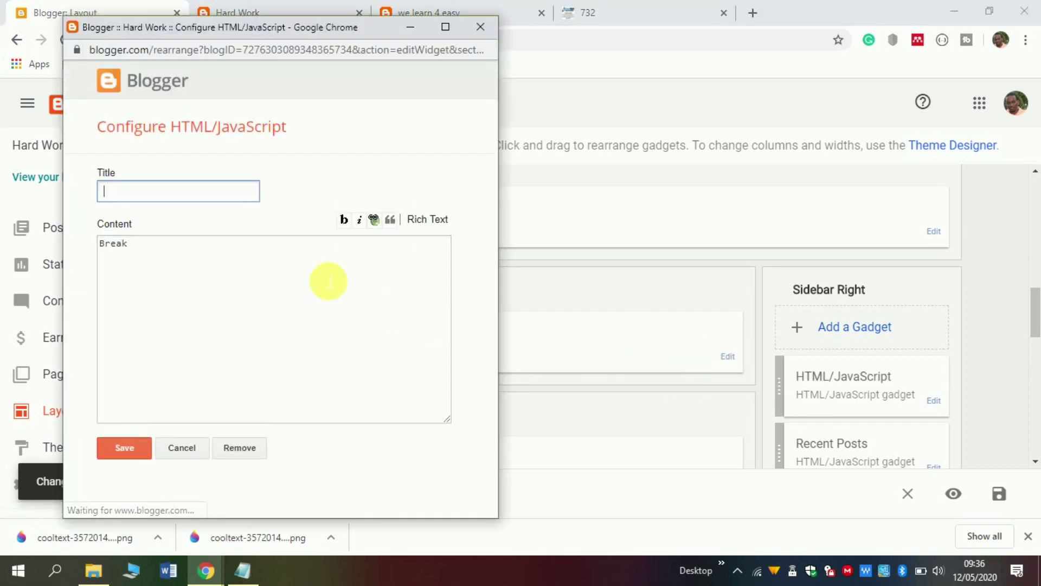
click(118, 453)
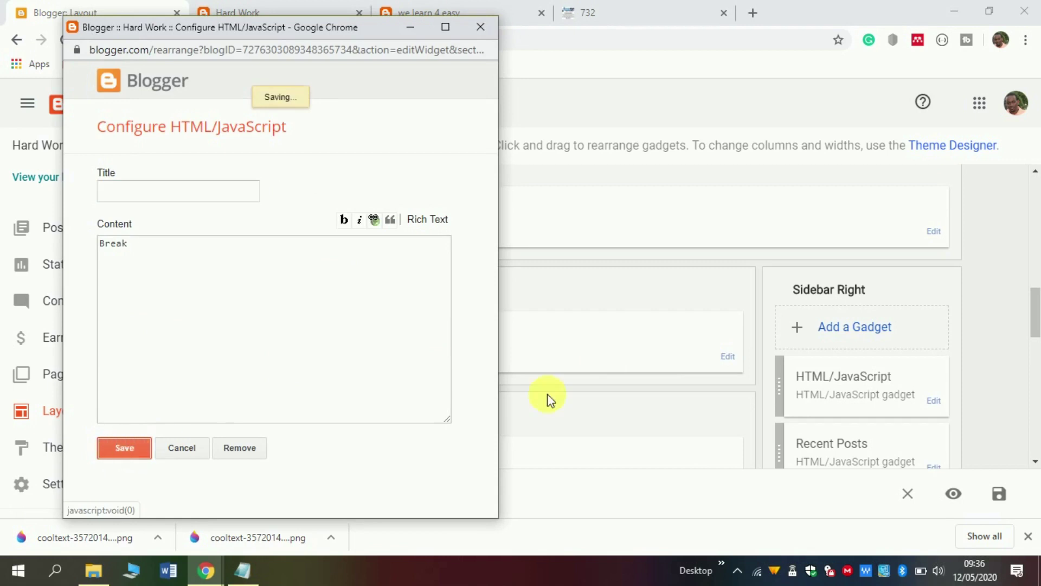
scroll(678, 347, down, 2)
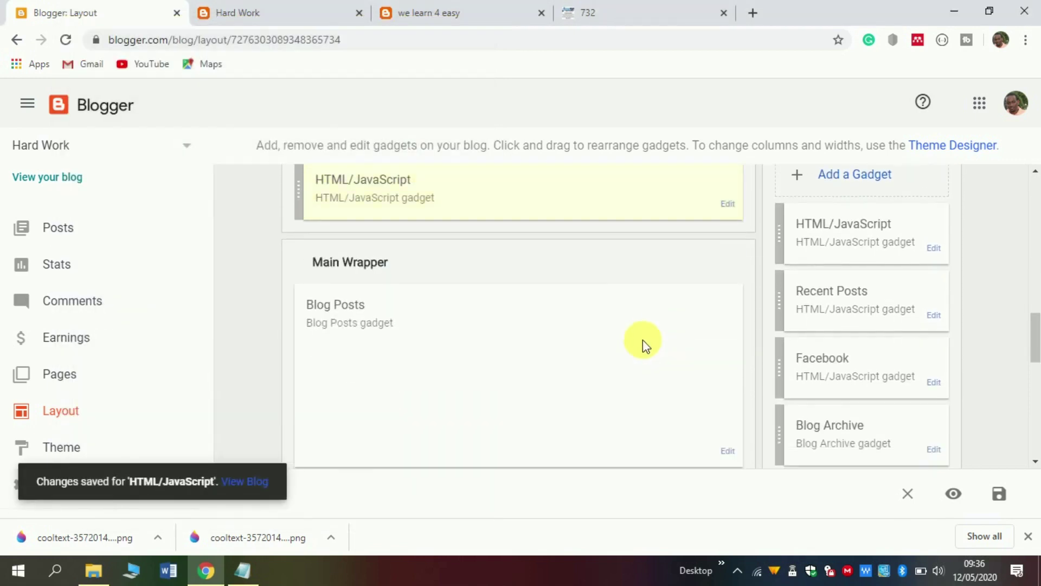
scroll(909, 347, up, 1)
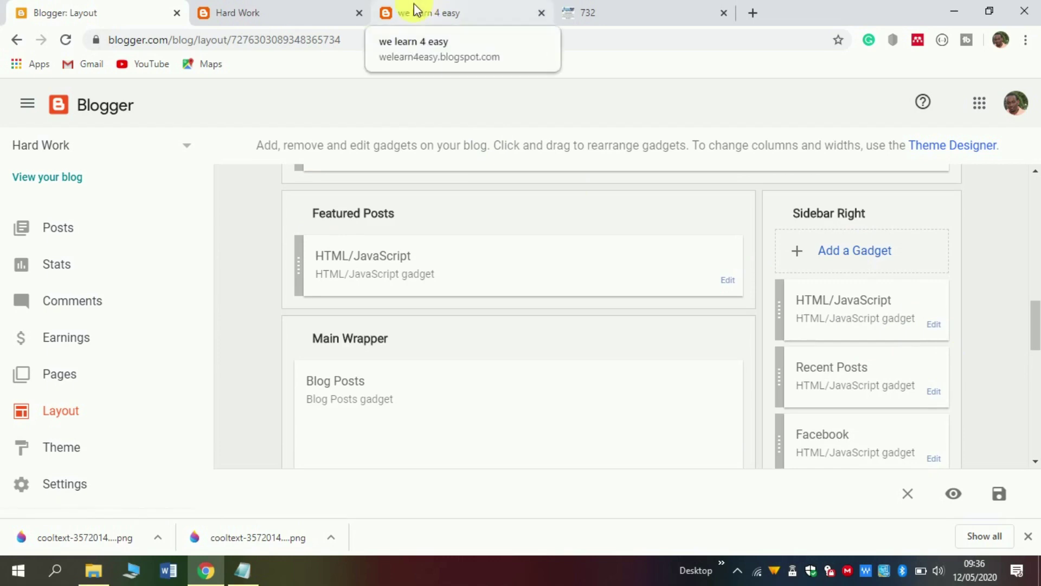
click(274, 12)
scroll(766, 375, down, 4)
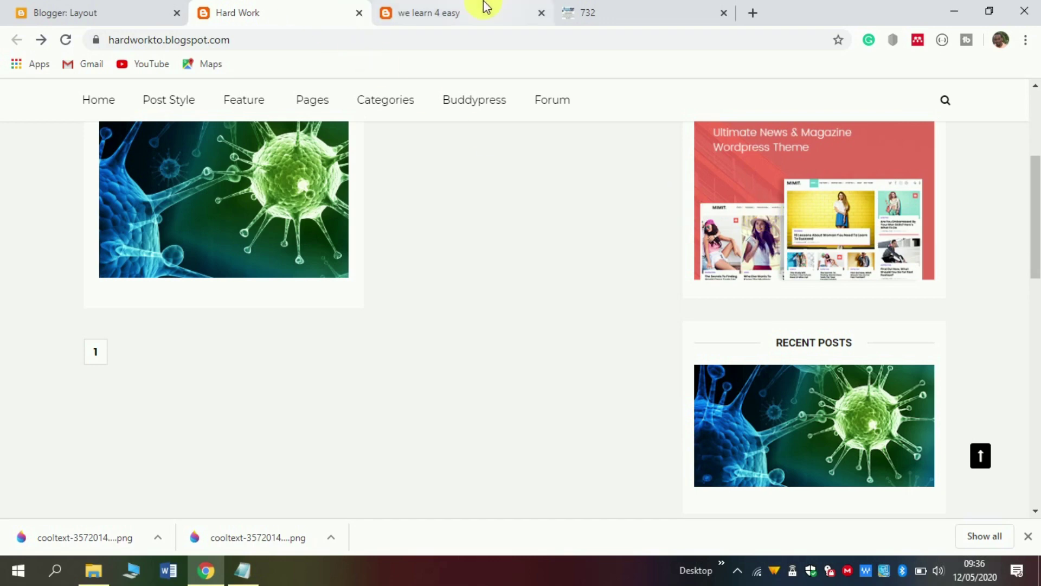
click(128, 10)
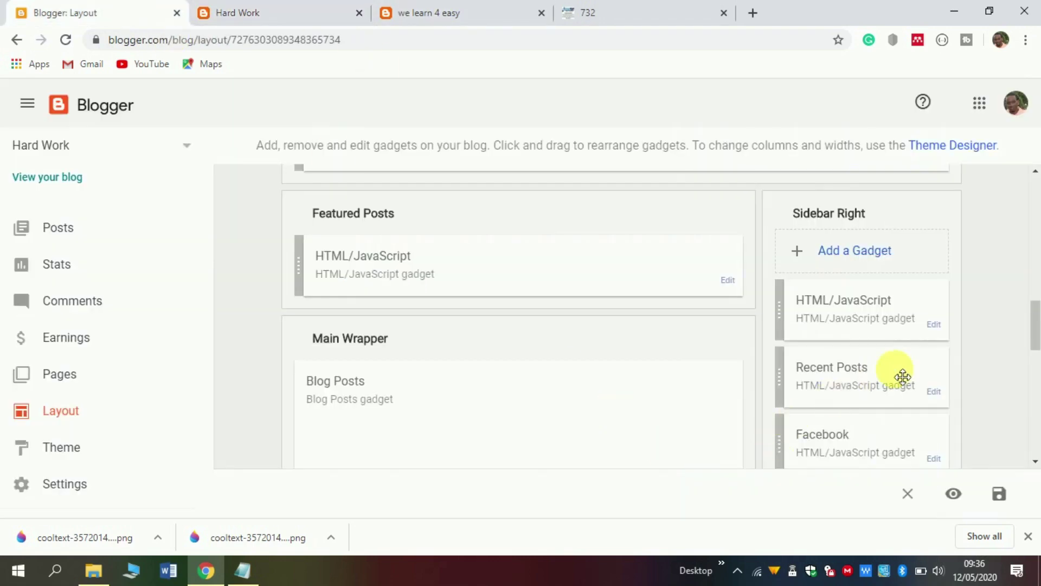
Step: Delete the banner image code from the sidebar HTML/JavaScript gadget and save it empty
click(933, 325)
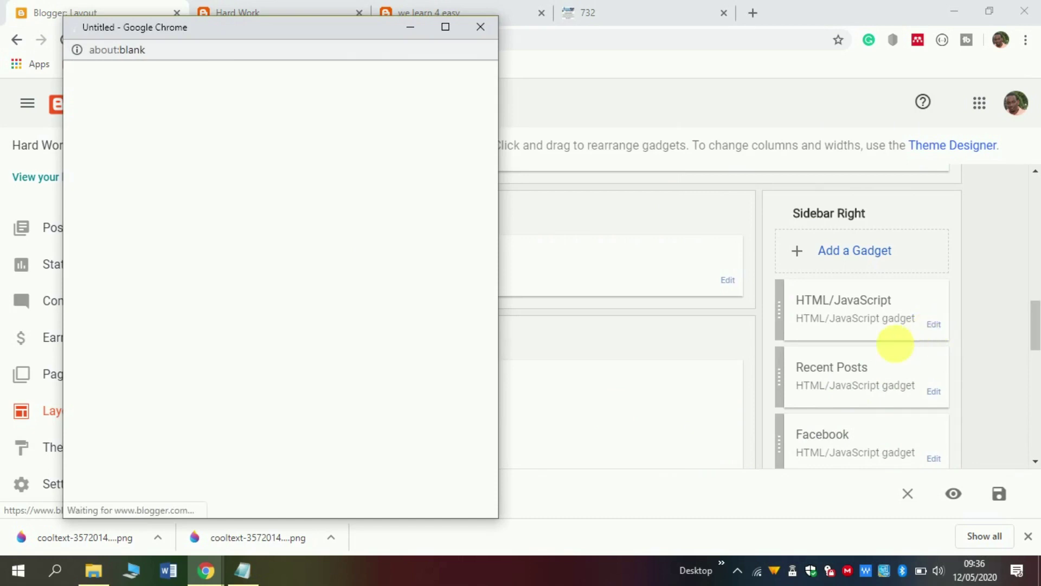
drag(116, 278, 96, 243)
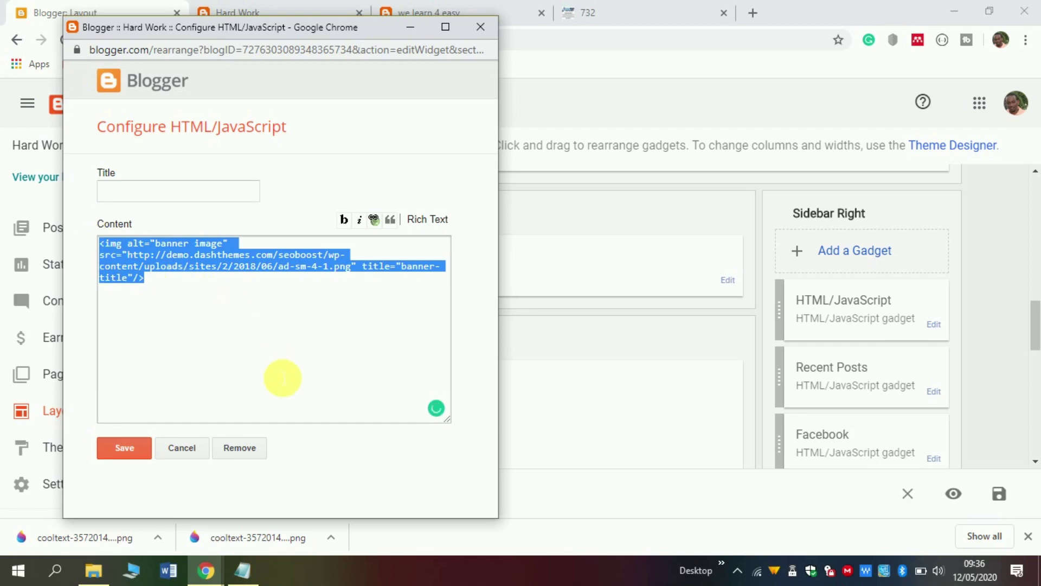
key(BackSpace)
click(116, 446)
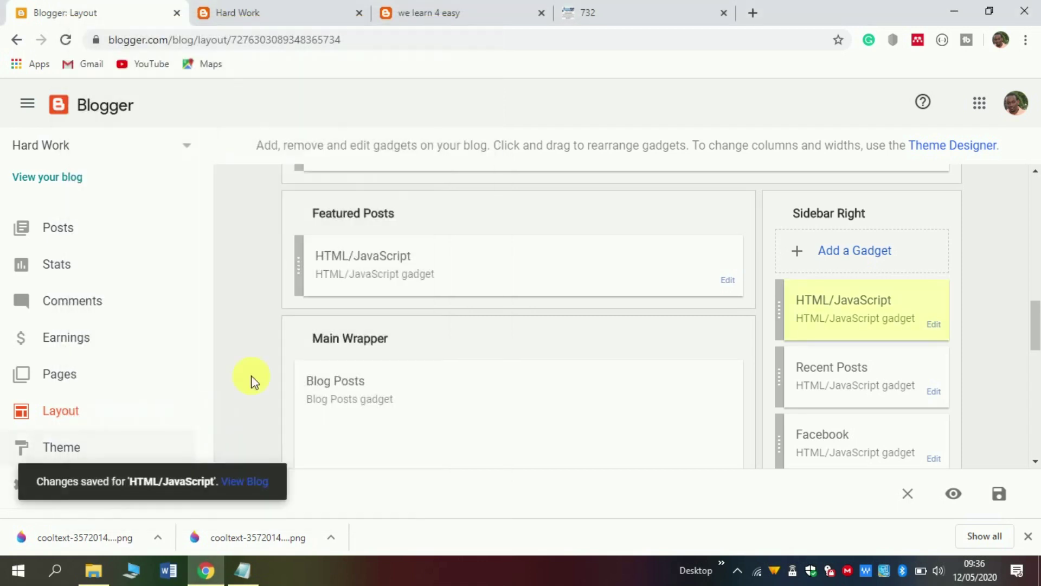
Step: Reload the live Hard Work blog, scroll through its sidebar widgets, and return to Layout
click(276, 11)
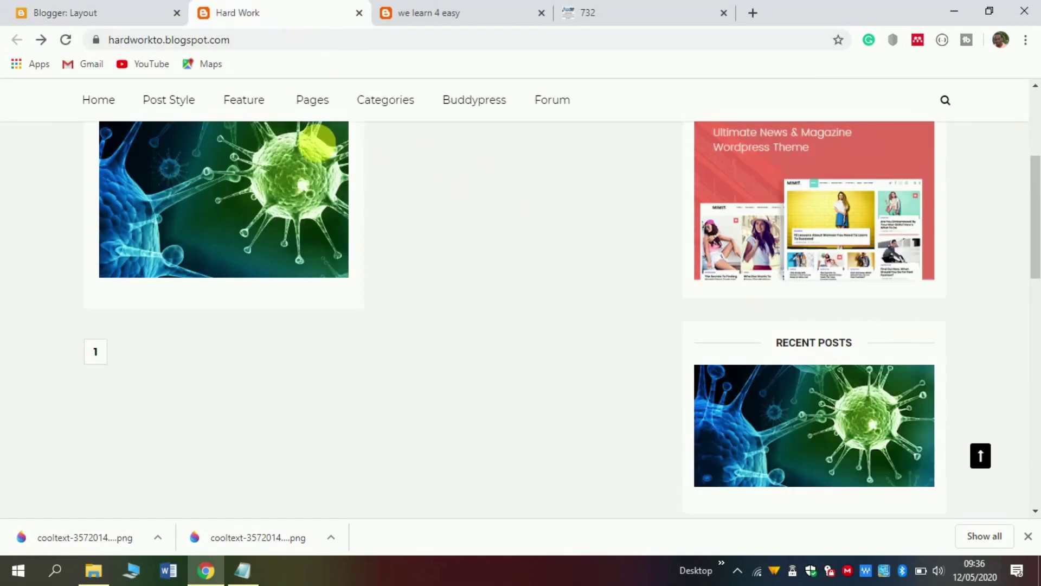
click(65, 40)
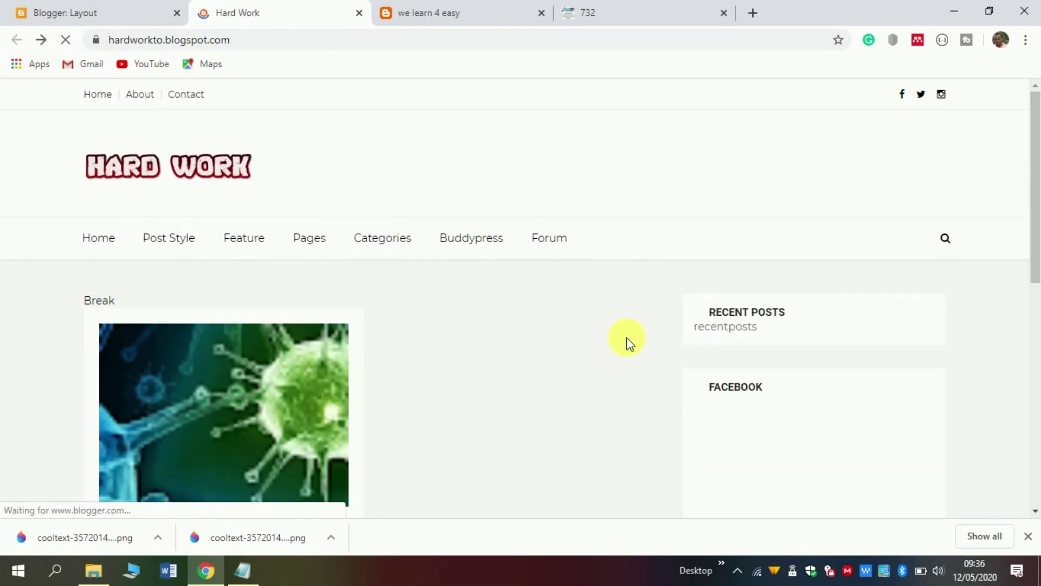
scroll(626, 342, down, 3)
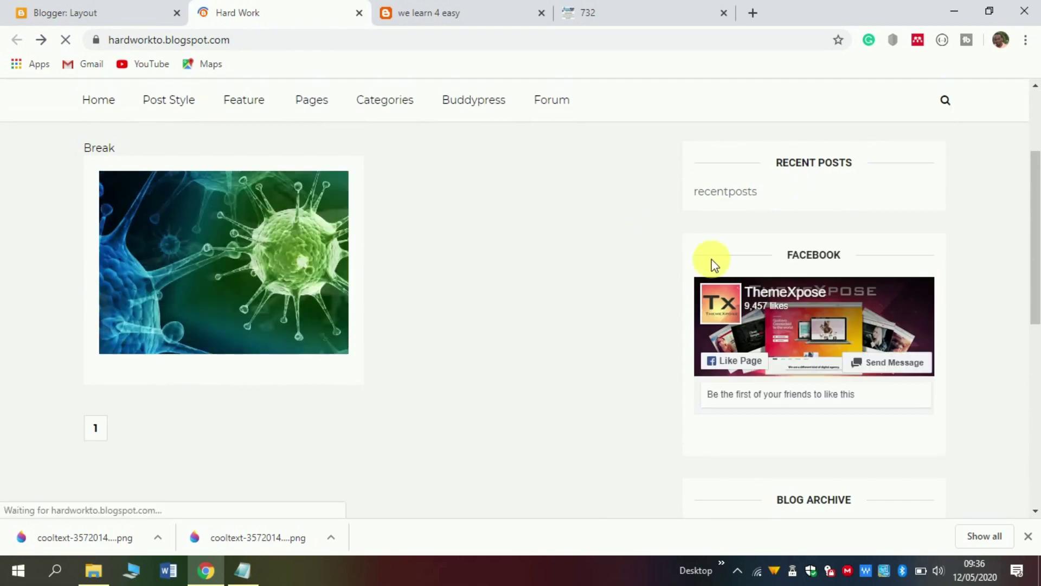
scroll(753, 221, down, 4)
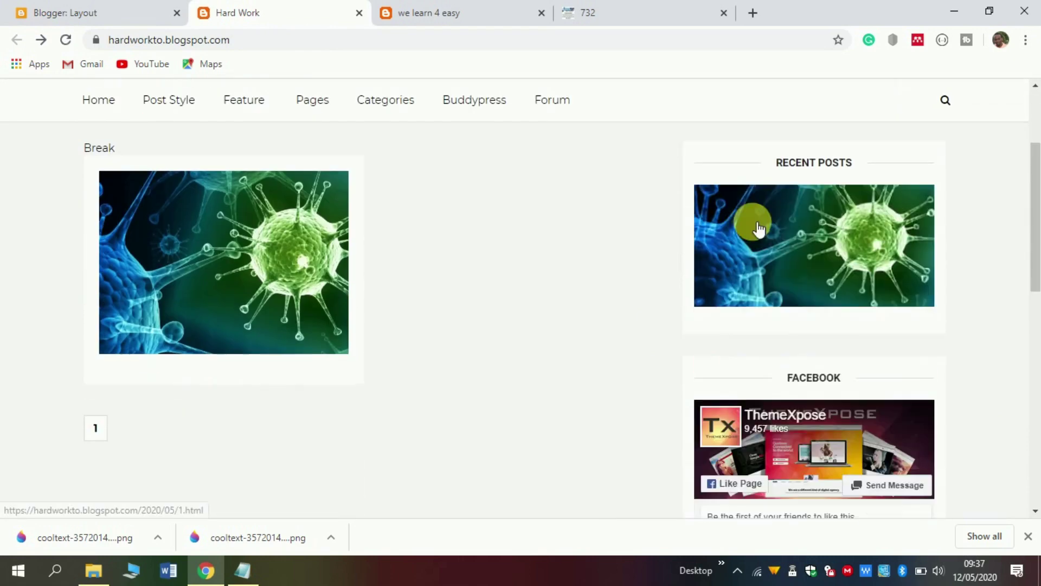
scroll(770, 238, down, 3)
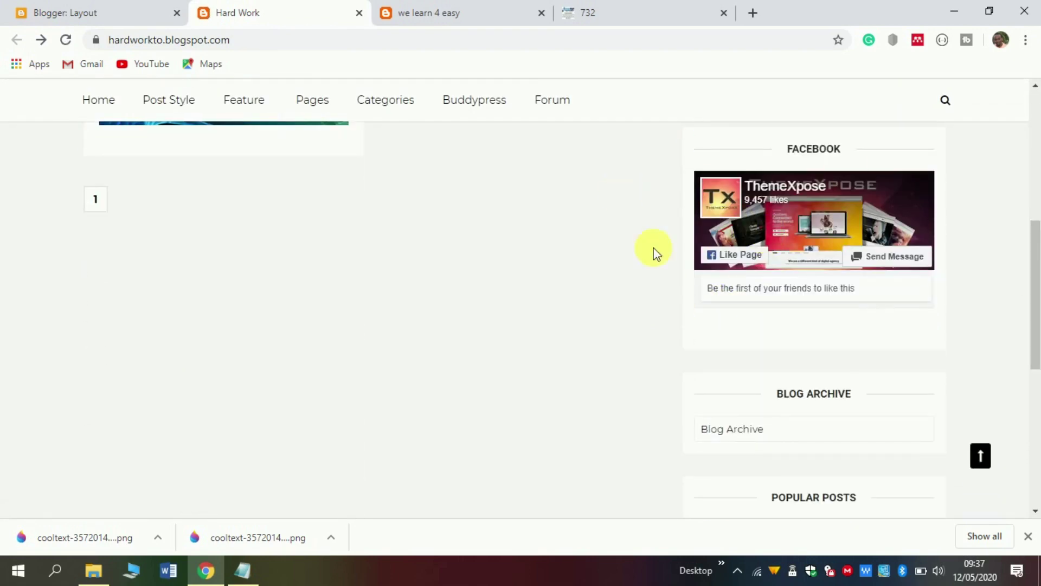
scroll(823, 288, down, 8)
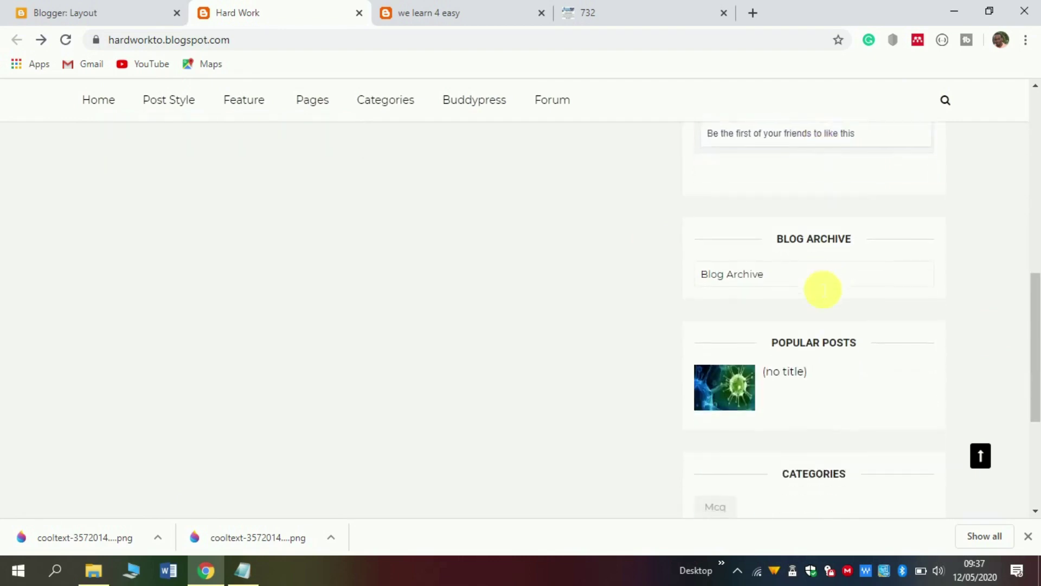
scroll(822, 289, up, 8)
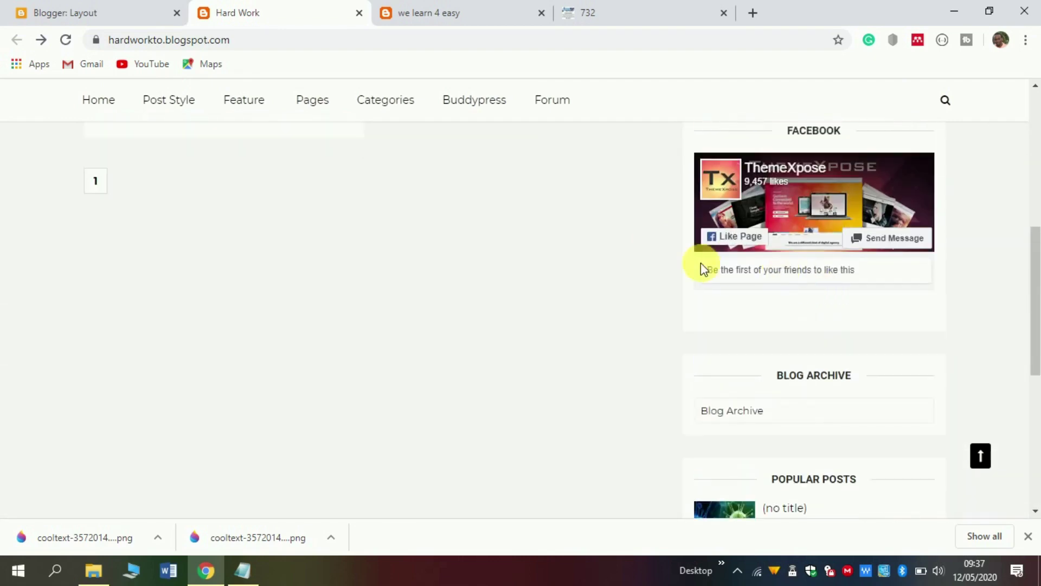
scroll(738, 247, up, 1)
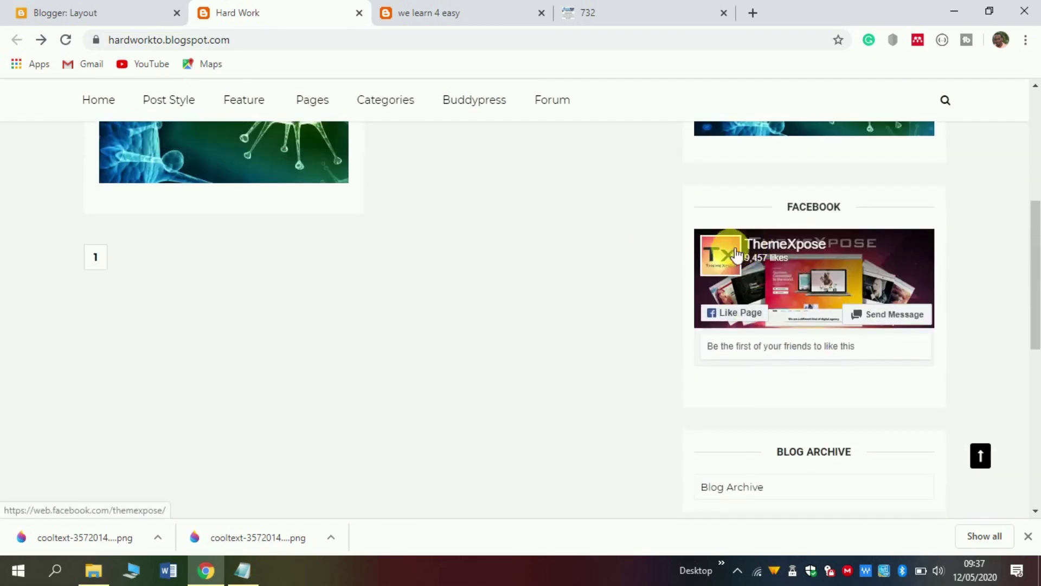
click(80, 11)
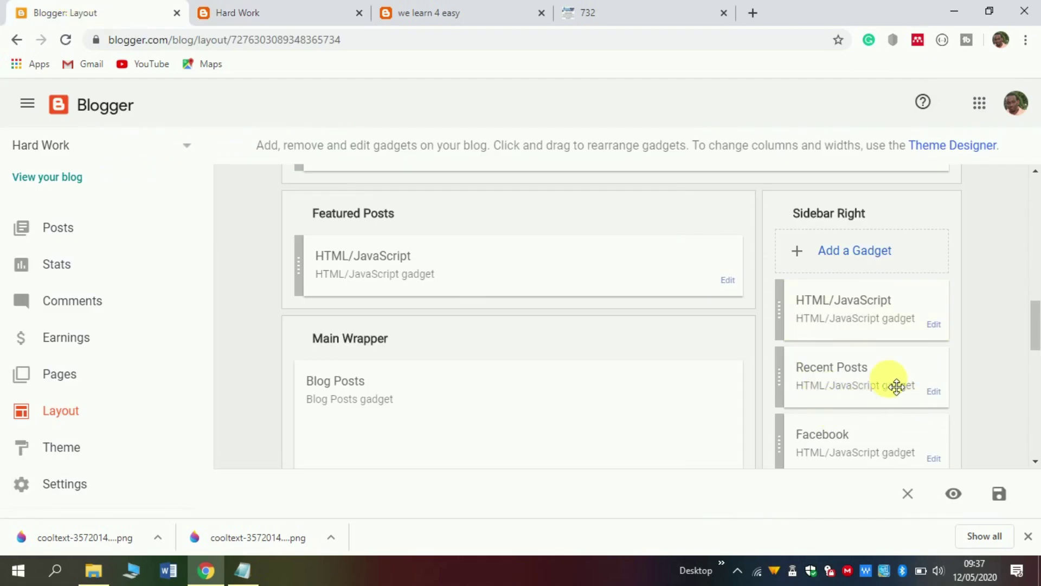
Step: Delete all of the Facebook gadget's embed code and save it
scroll(824, 374, down, 1)
click(934, 381)
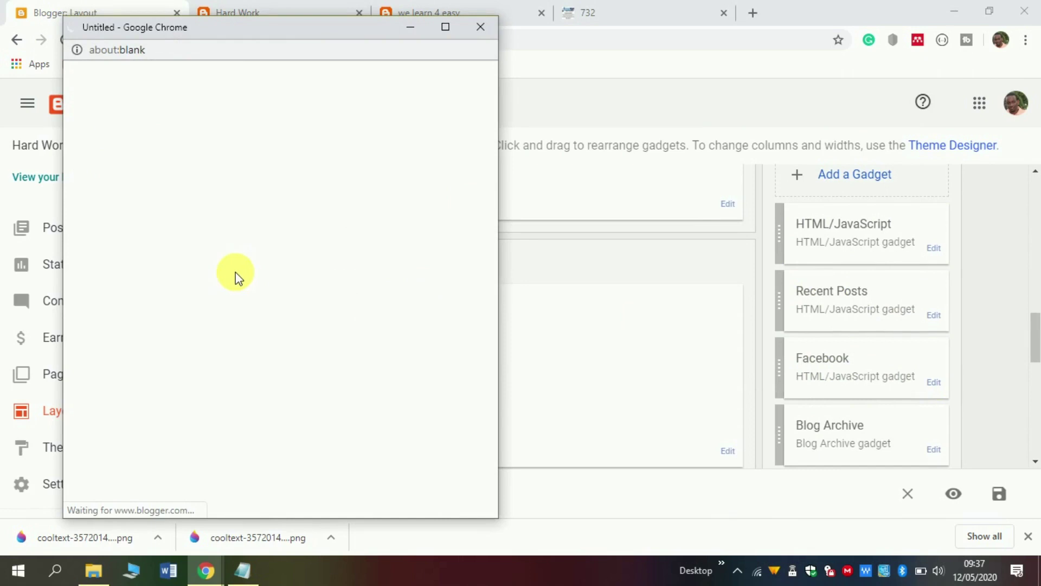
double_click(301, 380)
key(ctrl+a)
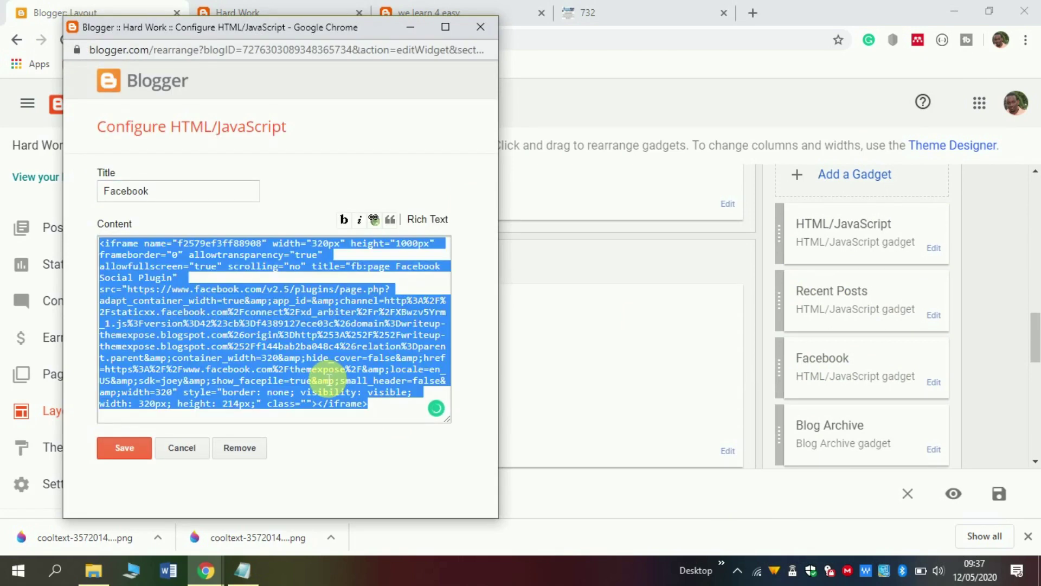
key(BackSpace)
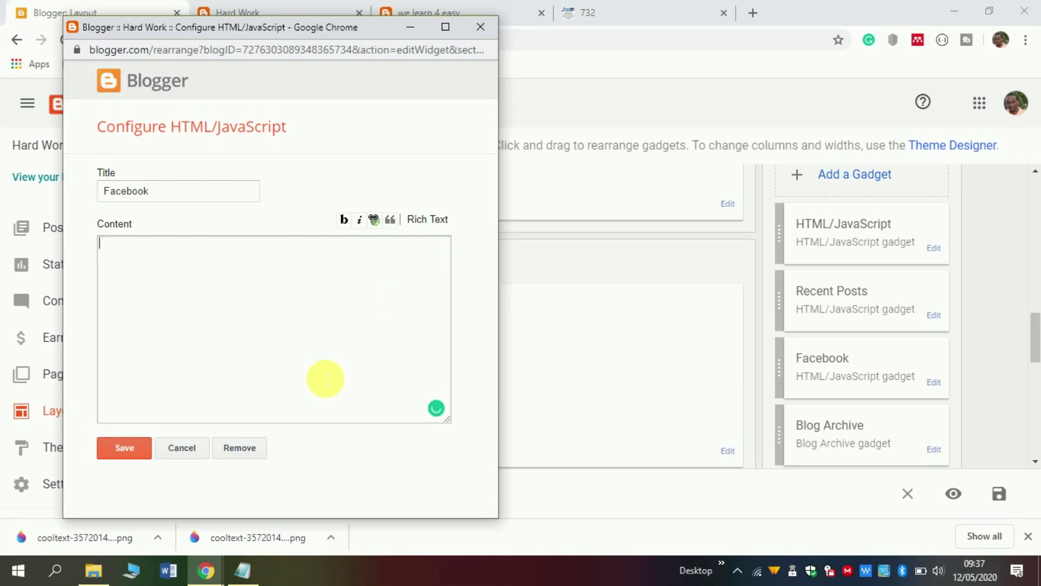
click(142, 443)
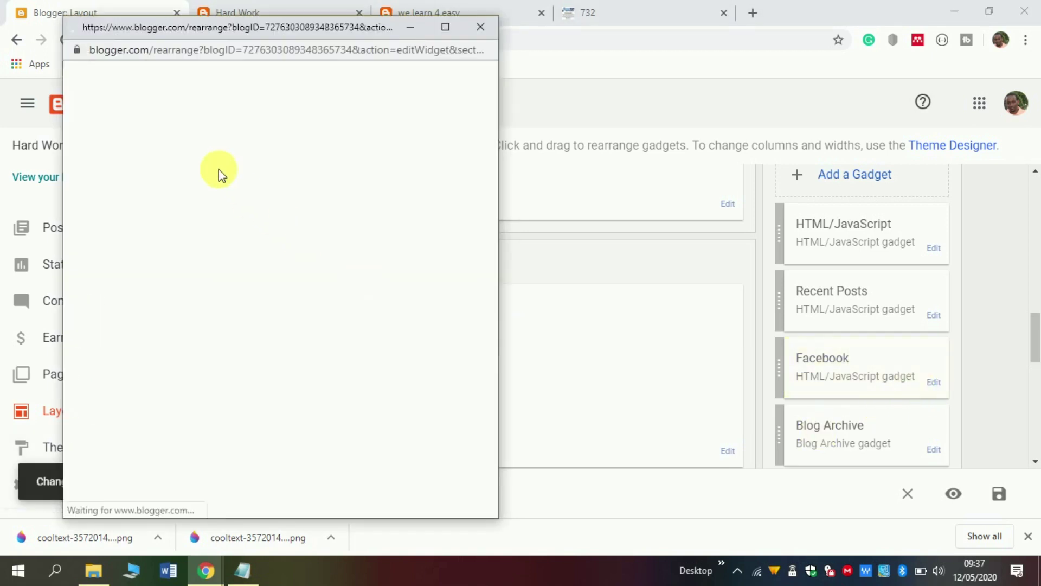
Step: Clear the Facebook gadget's title, save, and reload the live blog to verify
drag(158, 190, 82, 204)
click(150, 203)
key(BackSpace)
key(BackSpace)
key(BackSpace)
key(BackSpace)
key(BackSpace)
key(BackSpace)
key(BackSpace)
key(BackSpace)
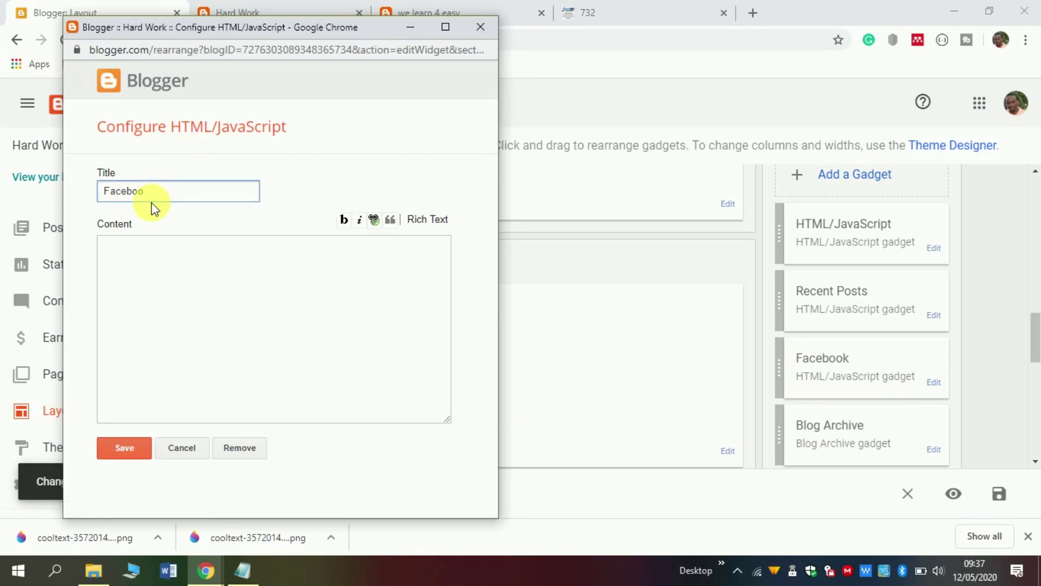
click(111, 450)
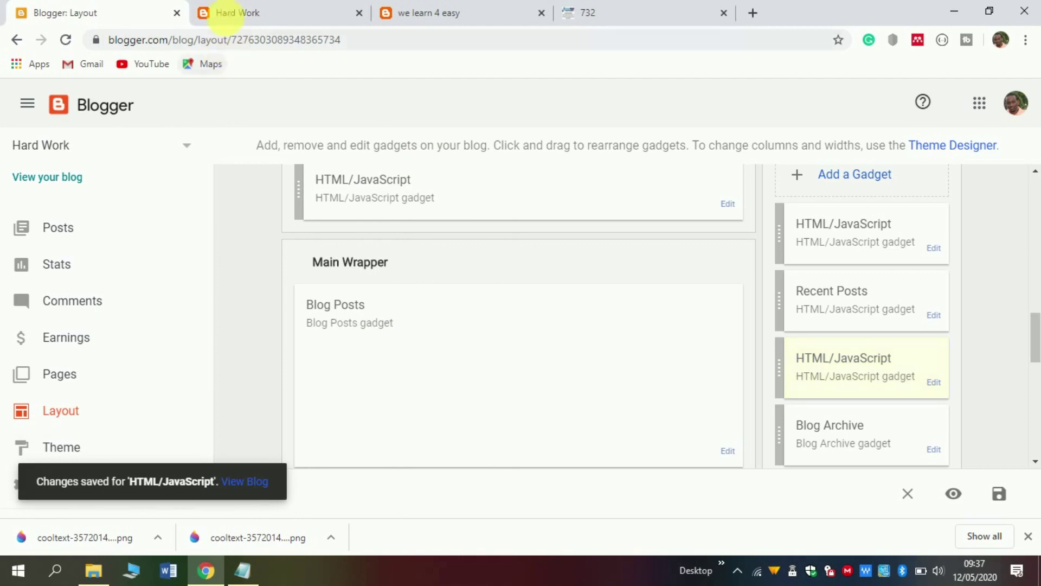
click(225, 12)
click(64, 42)
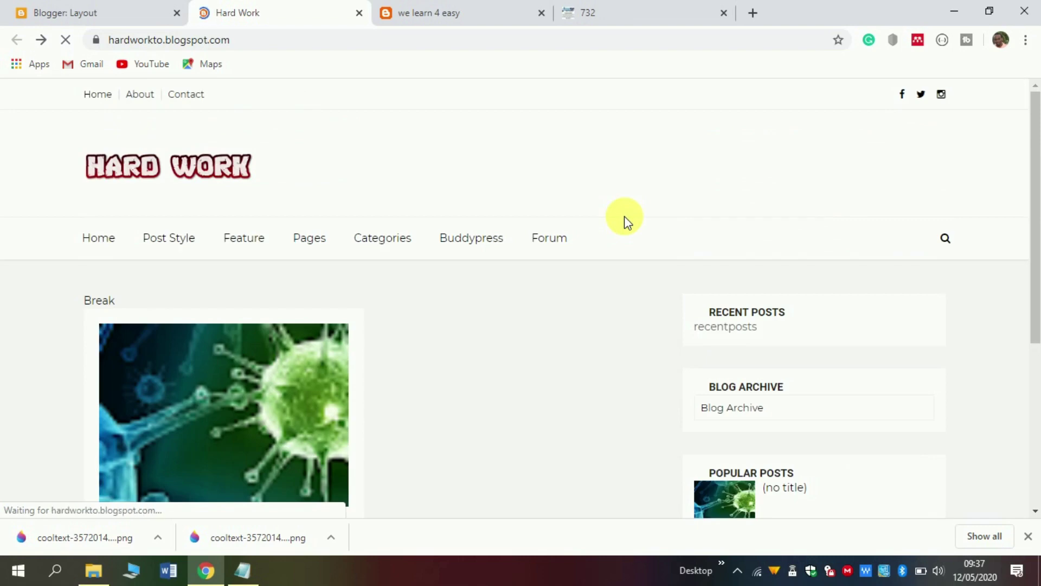
Step: Scroll down the Hard Work home page, now without the Facebook box, and open the Break post
scroll(623, 216, down, 5)
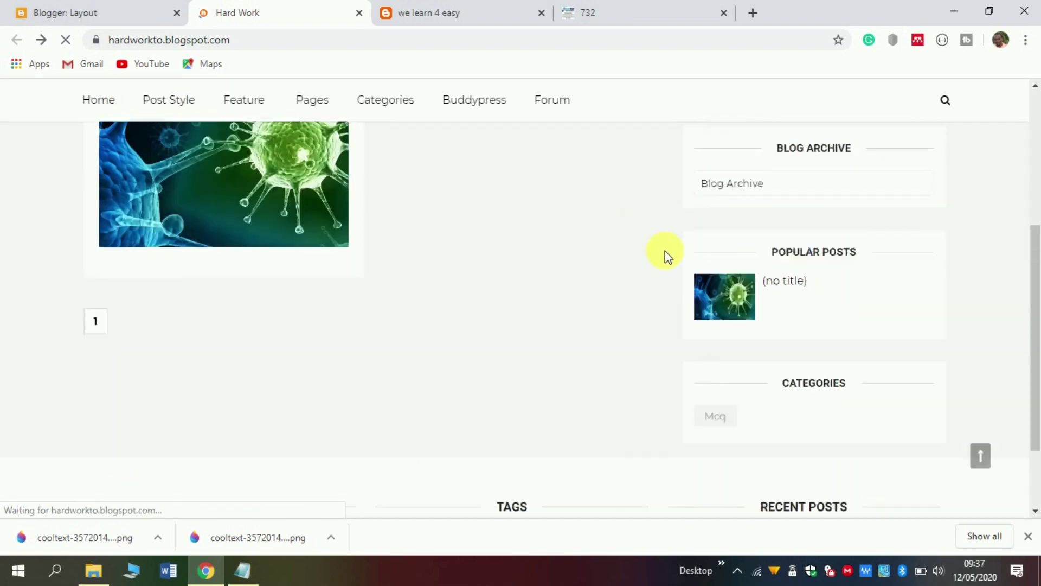
scroll(665, 251, down, 3)
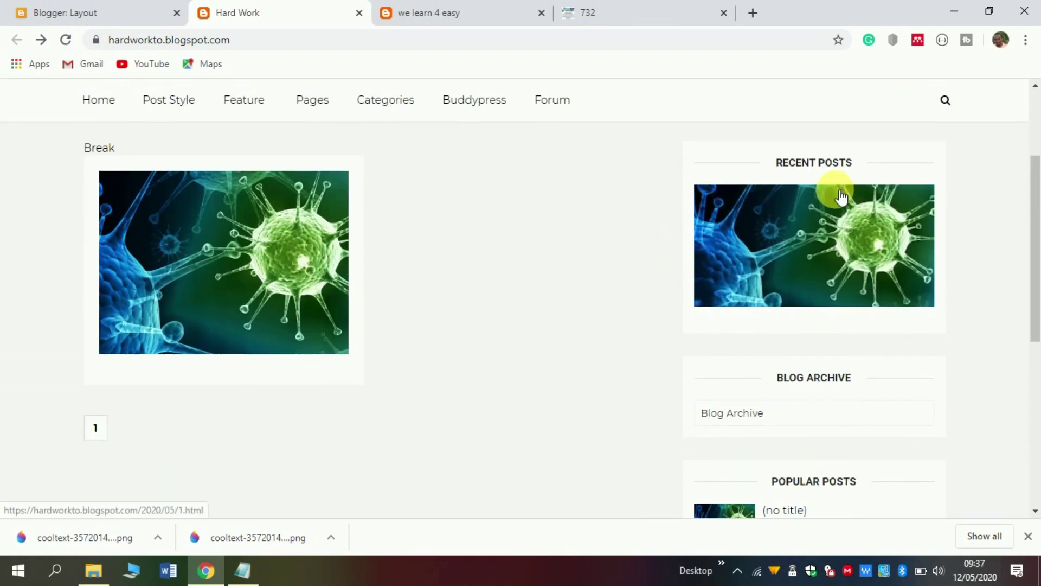
scroll(841, 196, down, 5)
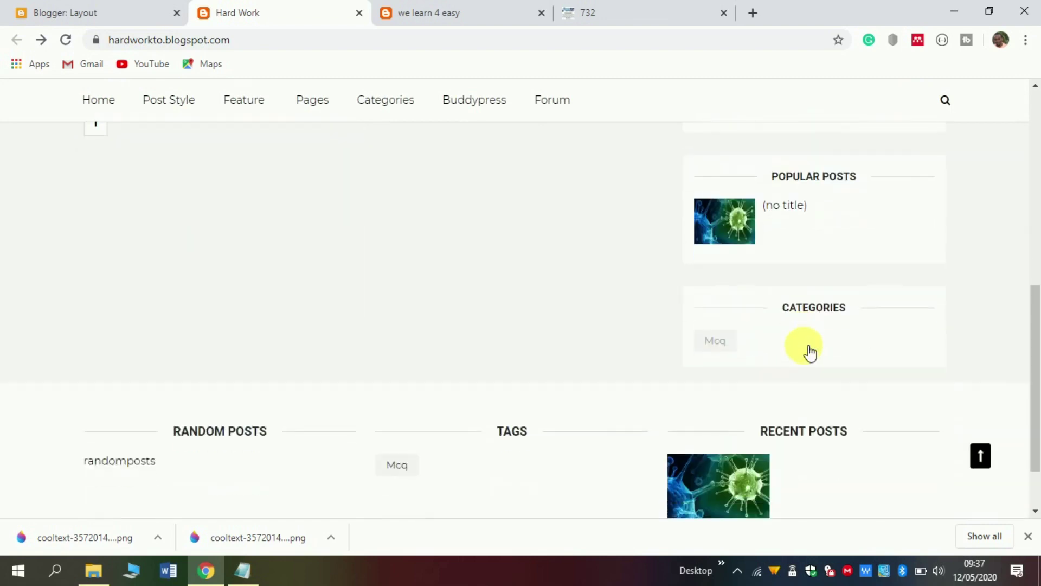
scroll(851, 356, down, 2)
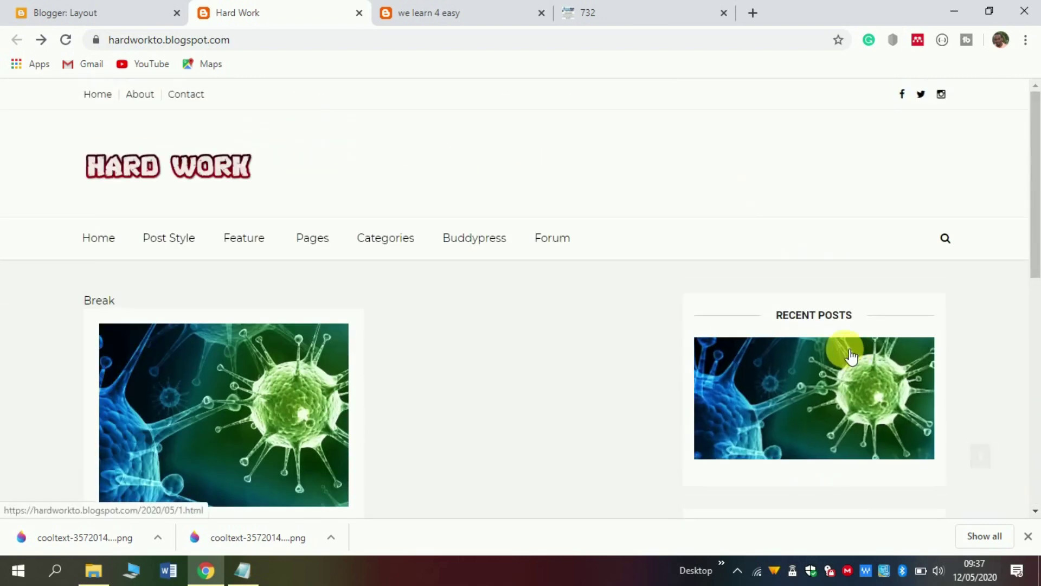
scroll(846, 356, down, 10)
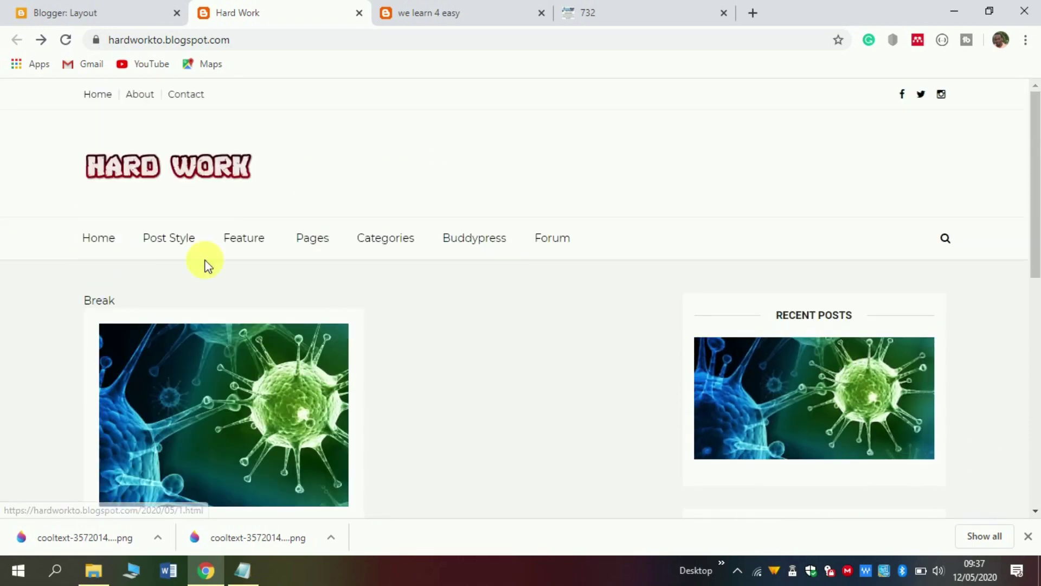
scroll(260, 312, down, 1)
click(260, 312)
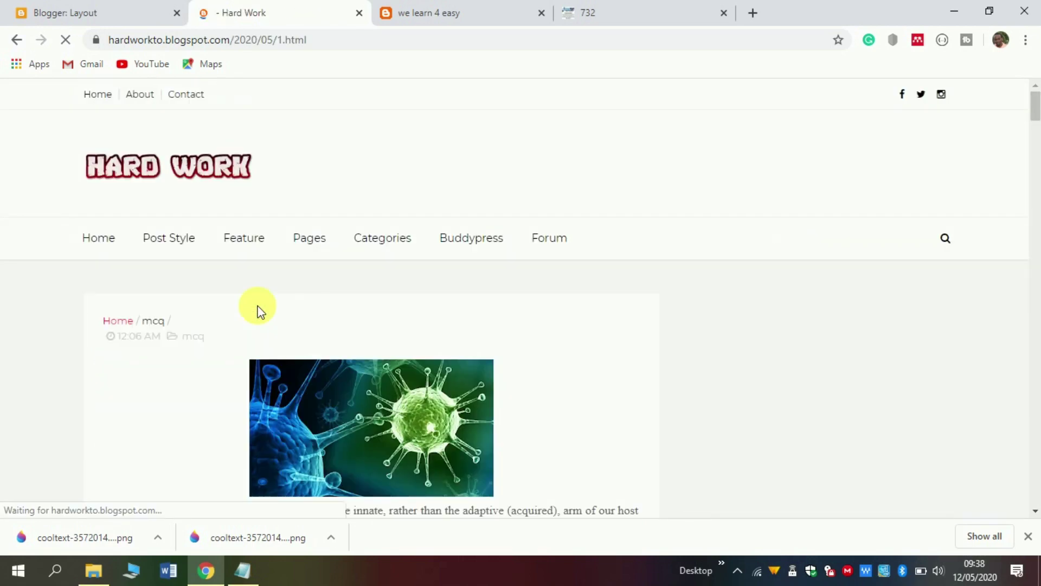
Step: Read through the Break post, return to the home page, and bring up the we learn 4 easy tab's menu
scroll(255, 308, down, 20)
scroll(252, 307, down, 20)
scroll(252, 306, down, 20)
scroll(251, 306, down, 2)
scroll(252, 306, up, 5)
scroll(251, 312, up, 4)
click(13, 44)
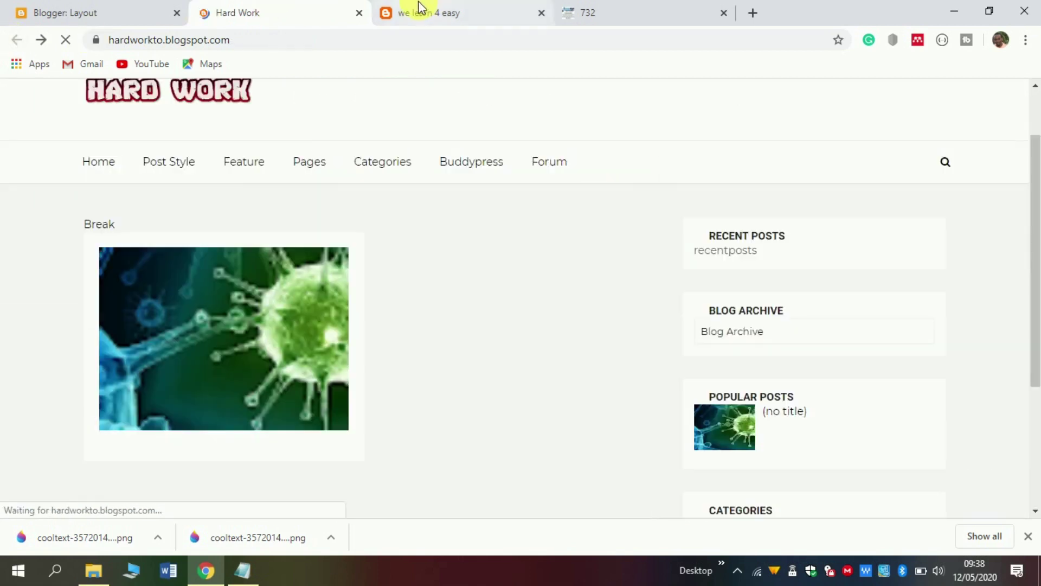
right_click(462, 10)
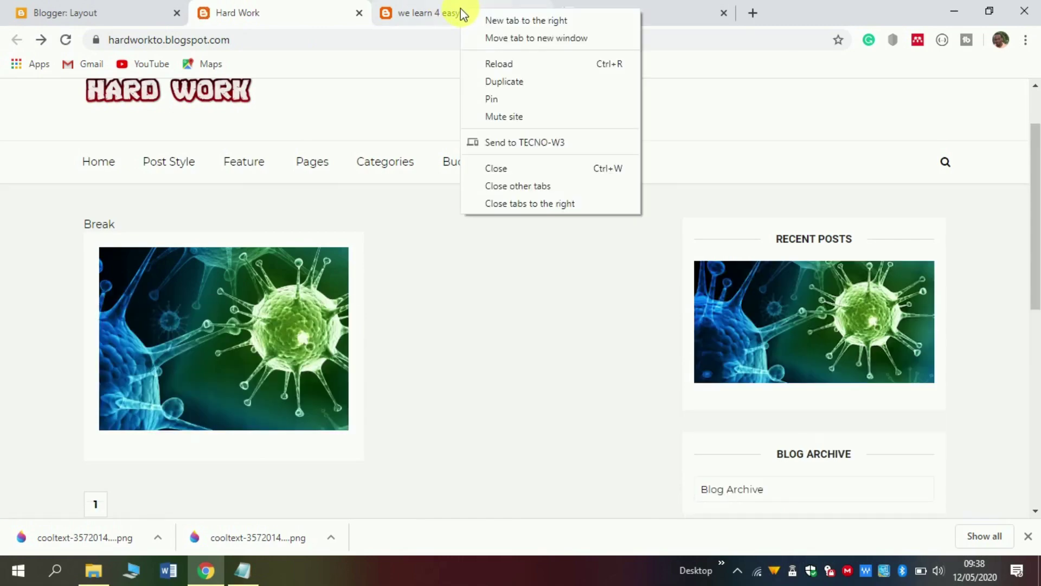
Step: Look over the Followers widget on the we learn 4 easy blog
click(410, 10)
scroll(857, 464, down, 4)
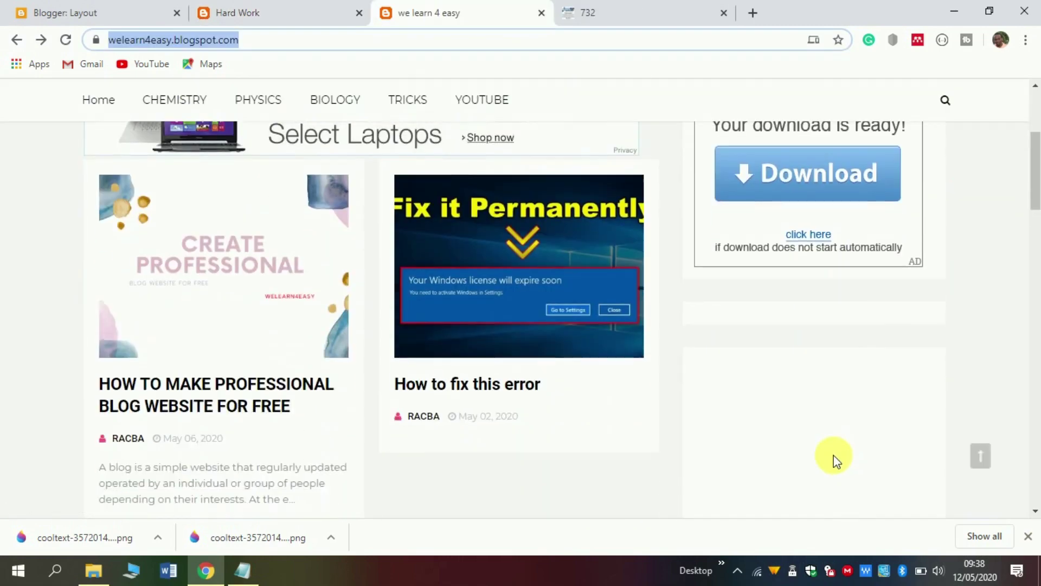
scroll(781, 363, down, 5)
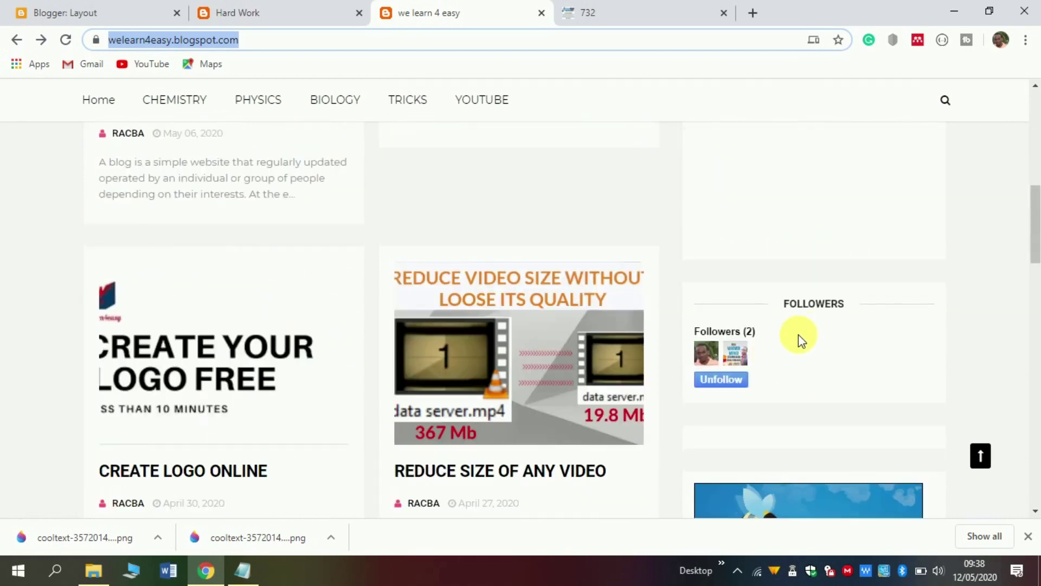
scroll(798, 334, down, 3)
scroll(808, 326, up, 1)
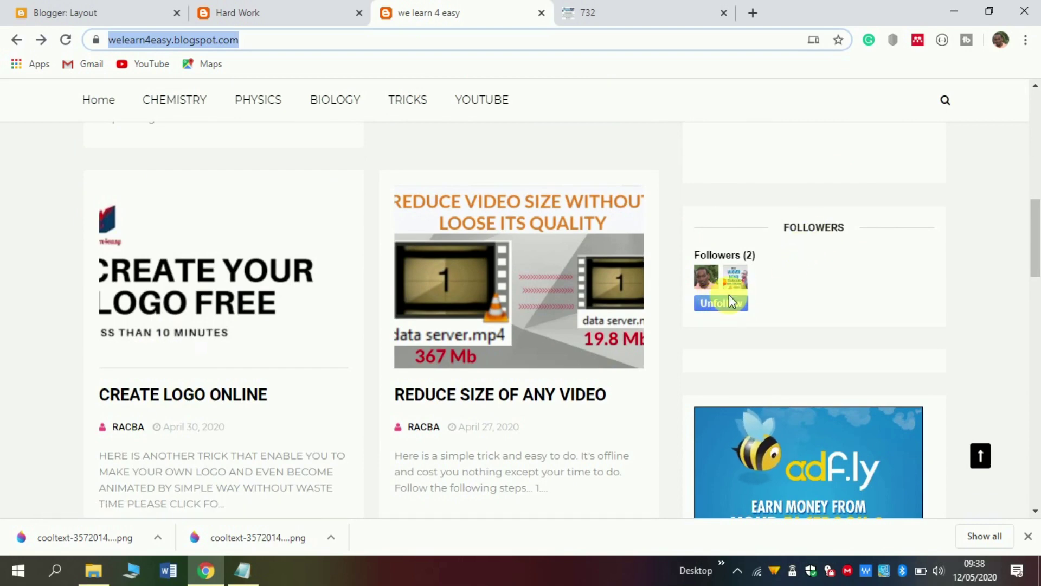
Step: Add and save a Followers gadget in the Sidebar Right layout, then view the live Hard Work blog
key(ctrl+1)
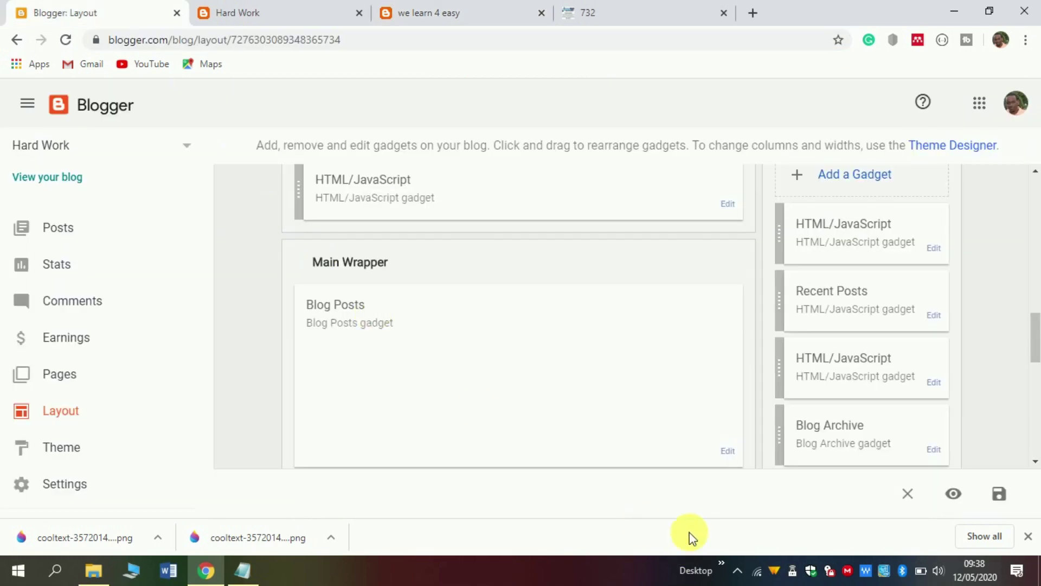
scroll(703, 460, up, 3)
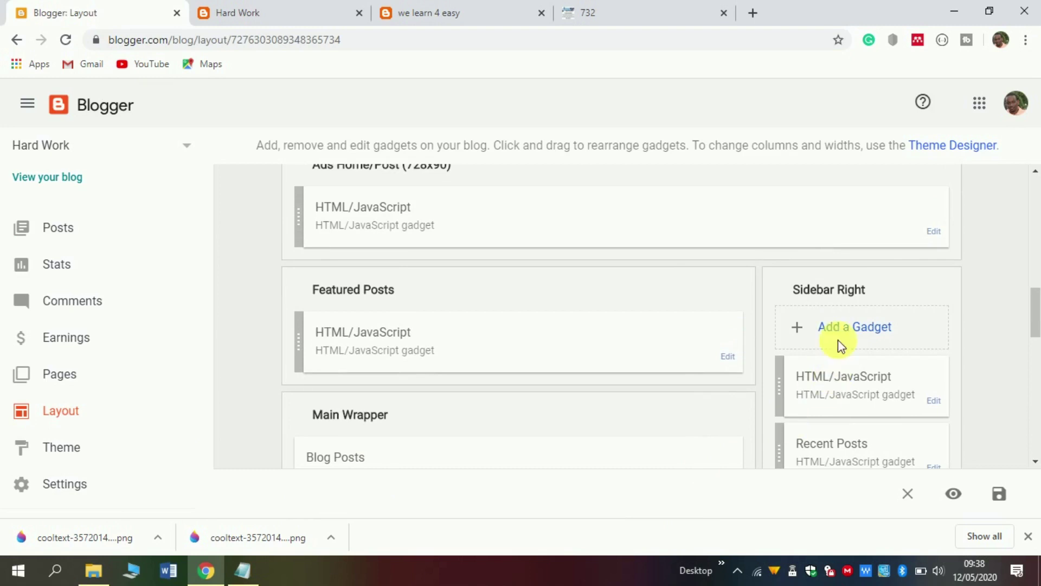
click(864, 329)
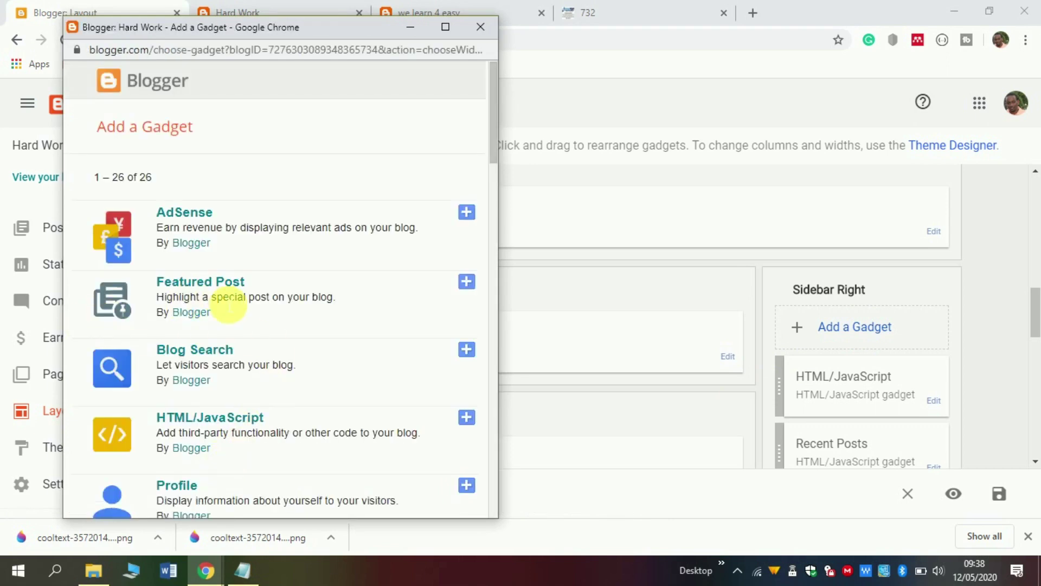
scroll(227, 303, down, 3)
scroll(226, 303, down, 6)
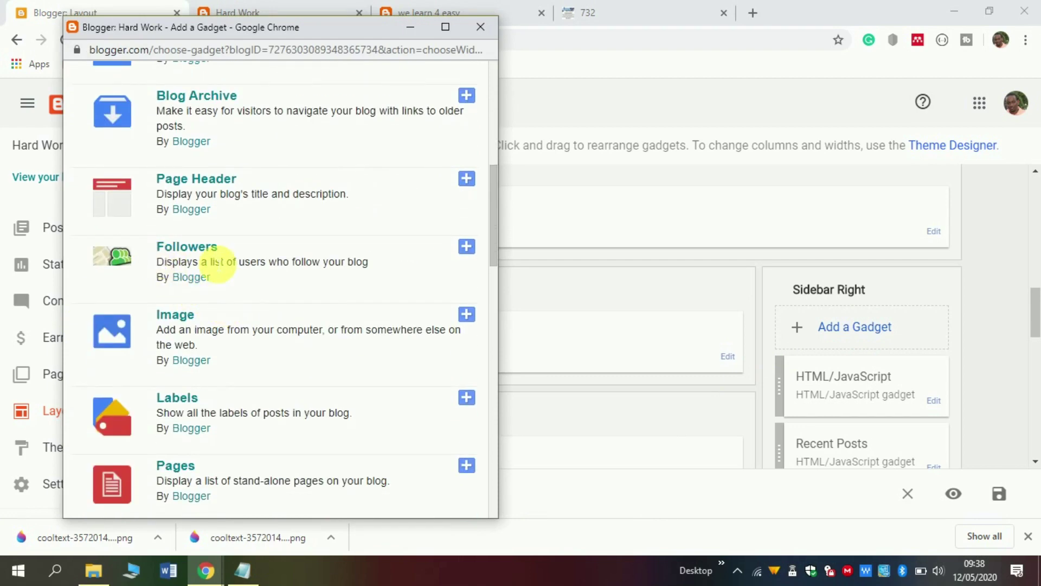
click(187, 248)
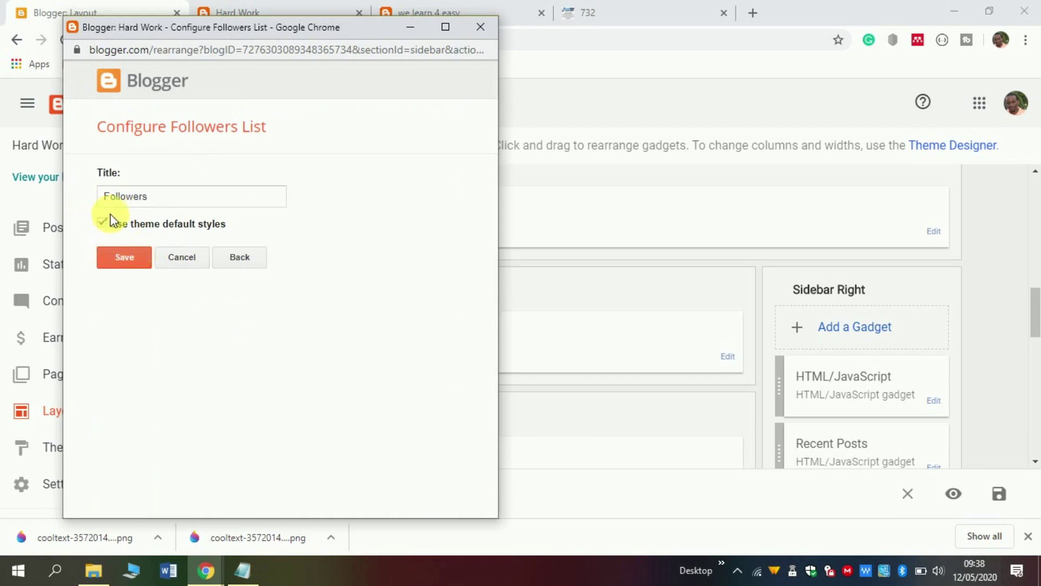
click(114, 257)
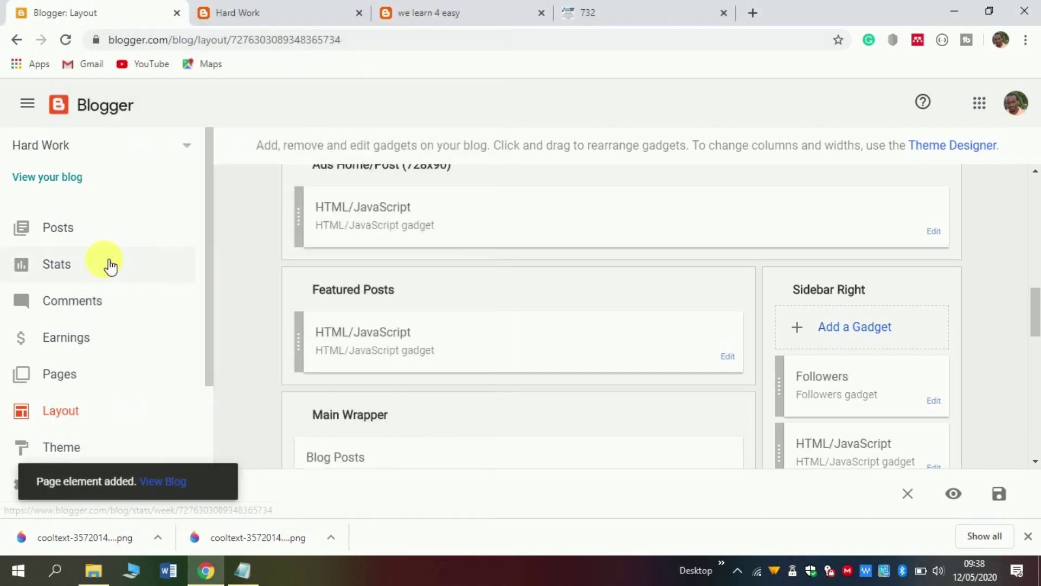
click(286, 11)
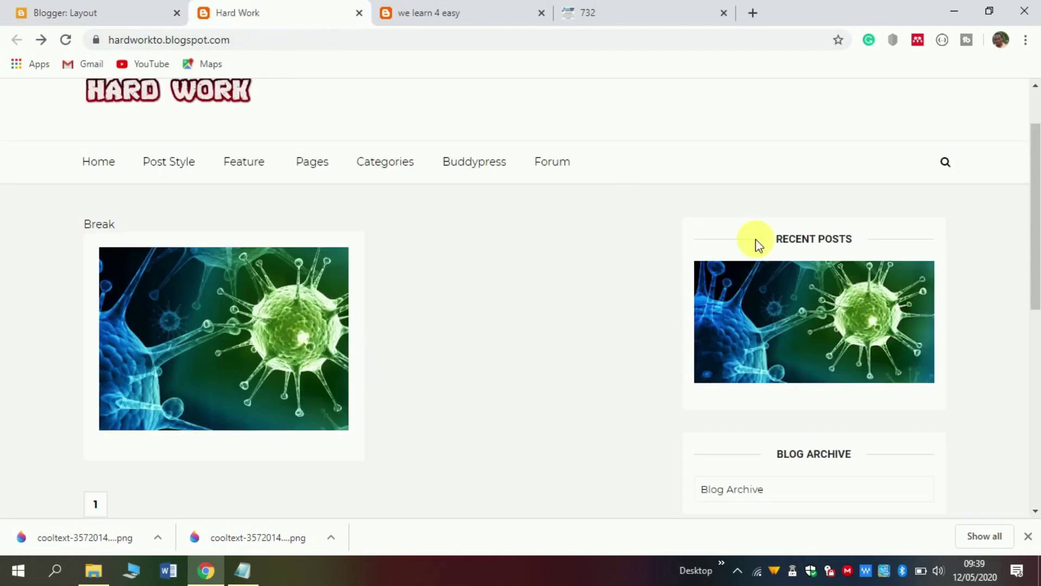
Step: Reload the Hard Work blog and follow it from the Followers gadget, confirming so it shows Followers (1)
scroll(904, 376, down, 5)
scroll(883, 378, up, 7)
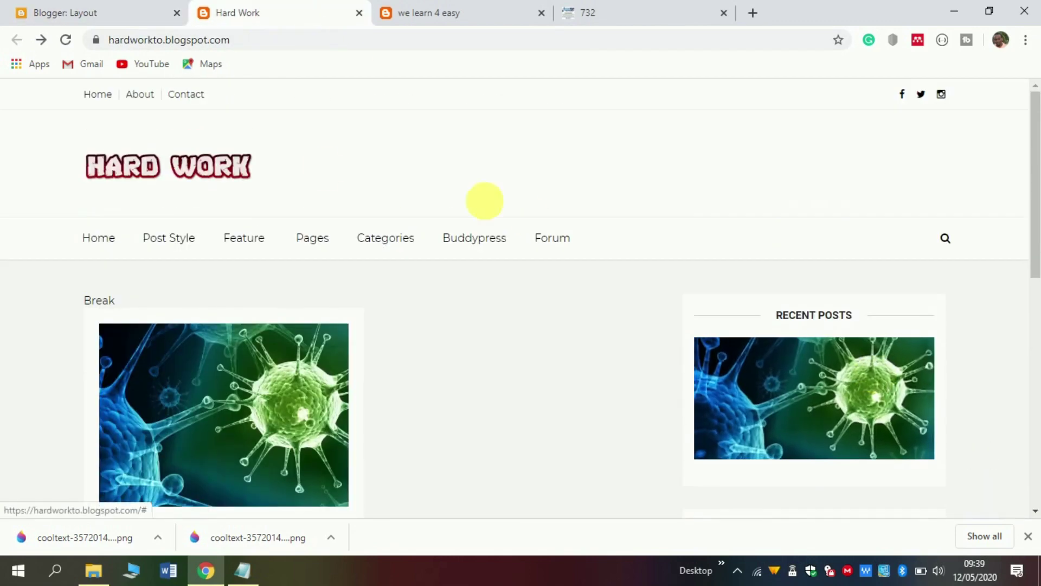
click(74, 41)
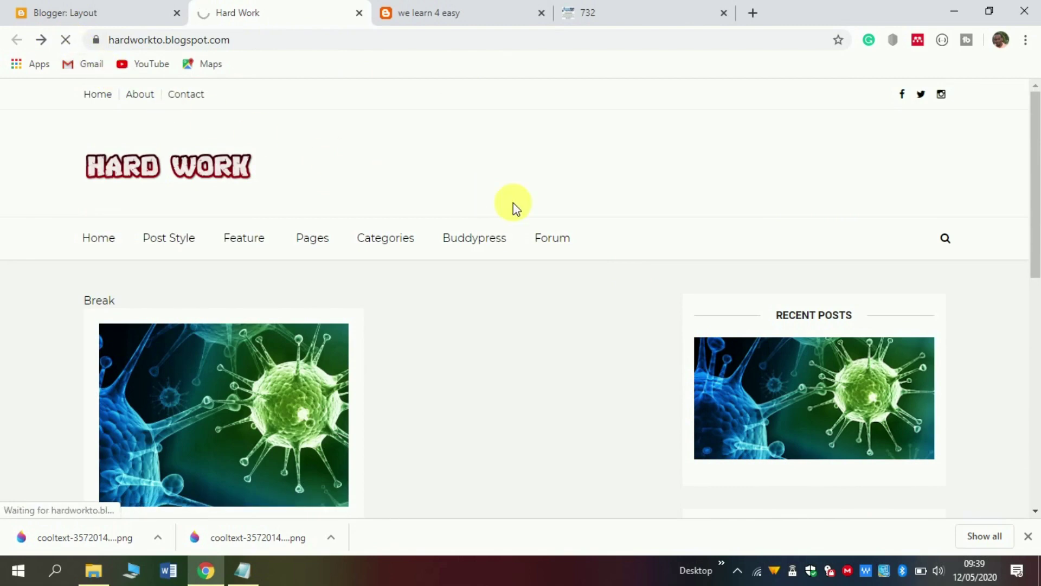
scroll(507, 209, down, 4)
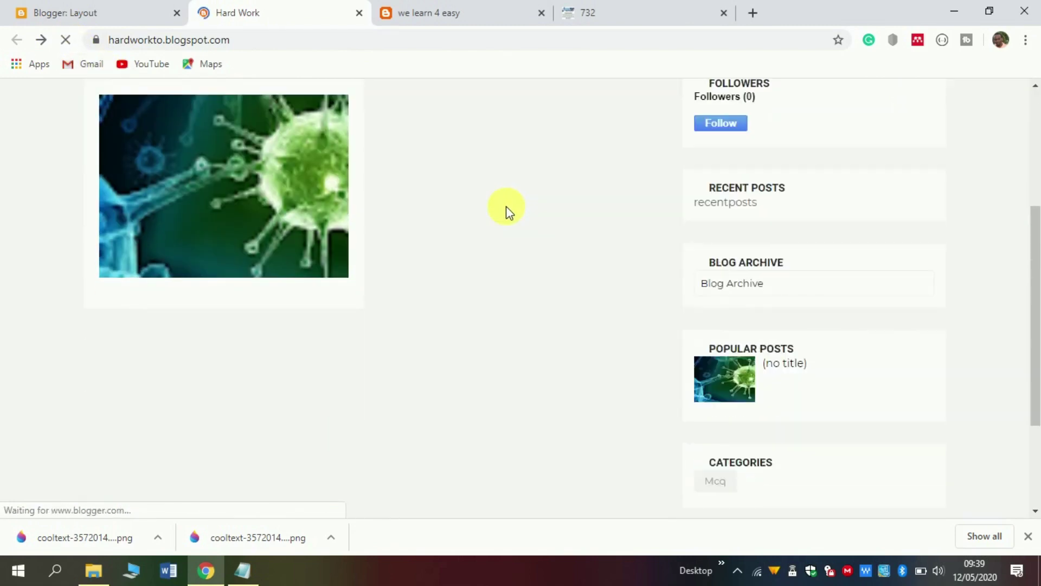
scroll(506, 209, up, 3)
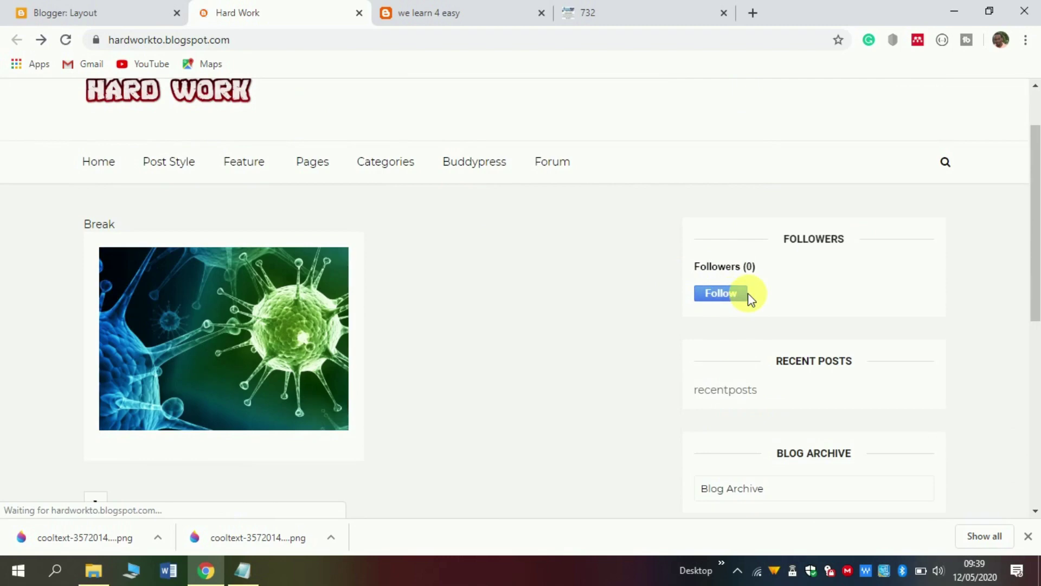
click(715, 293)
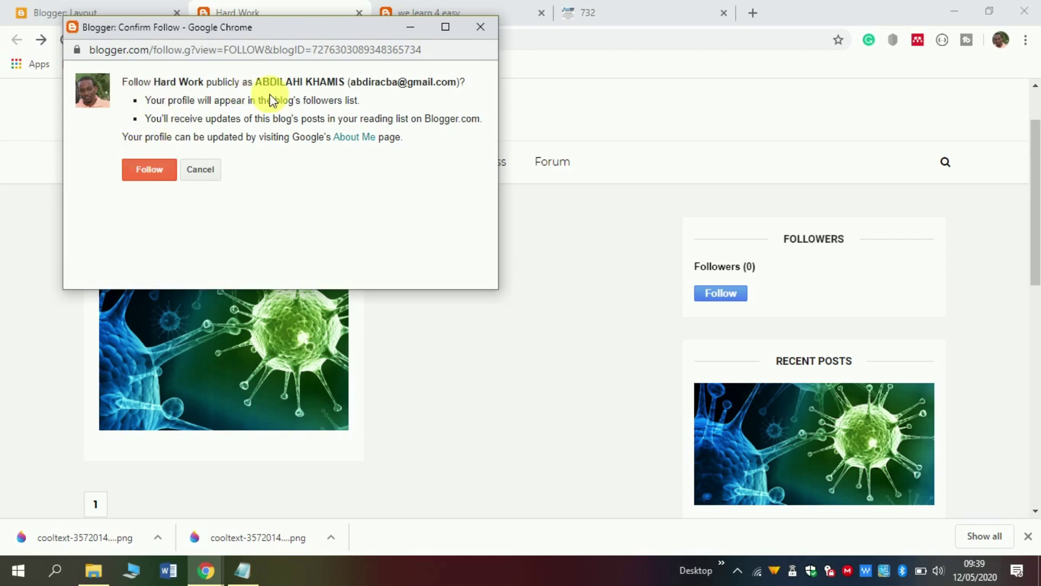
click(150, 167)
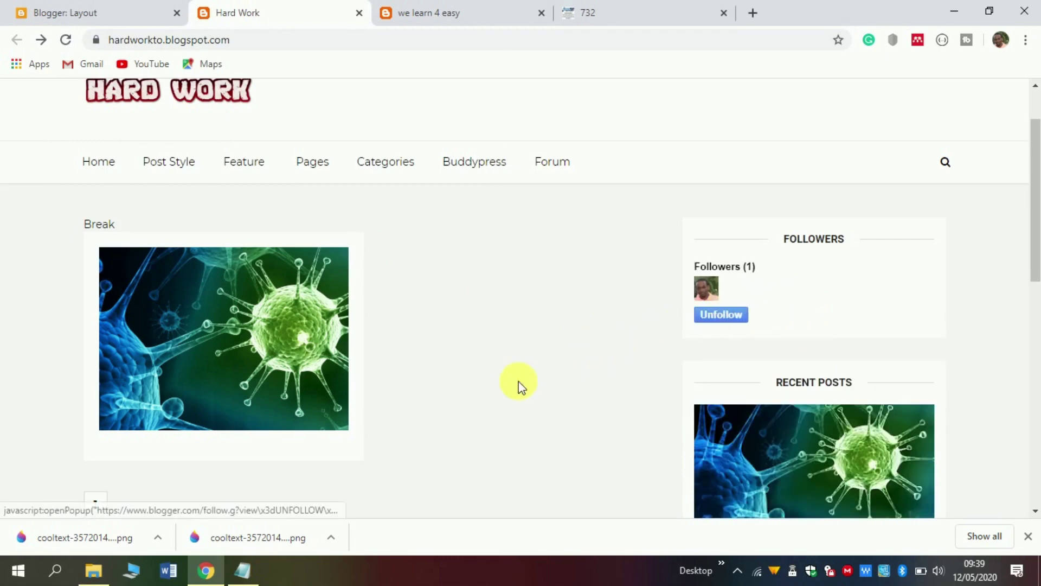
Step: Compare with the we learn 4 easy blog, then re-save the Follow by Email gadget in Layout
click(438, 12)
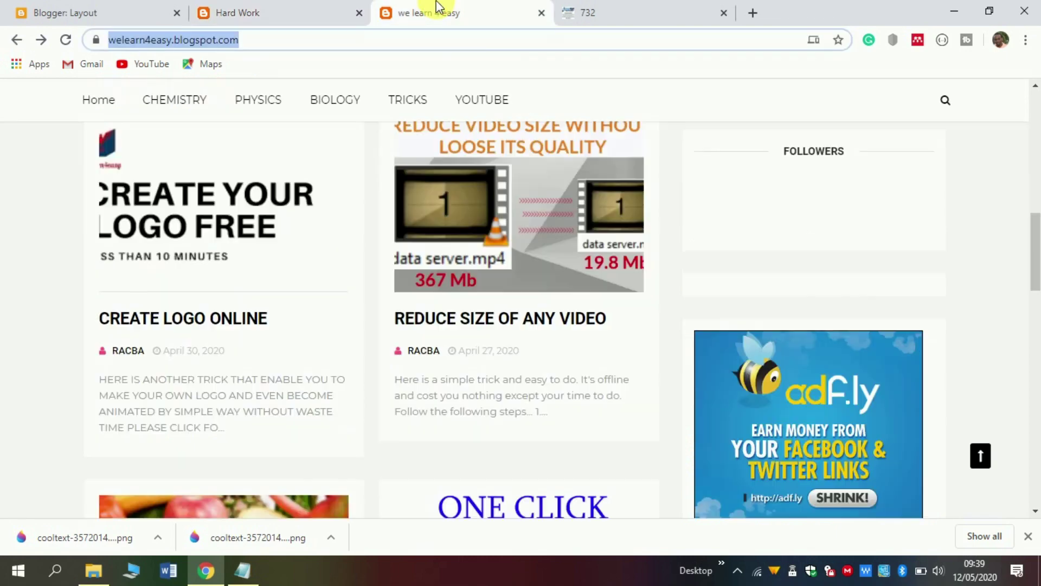
scroll(698, 202, down, 5)
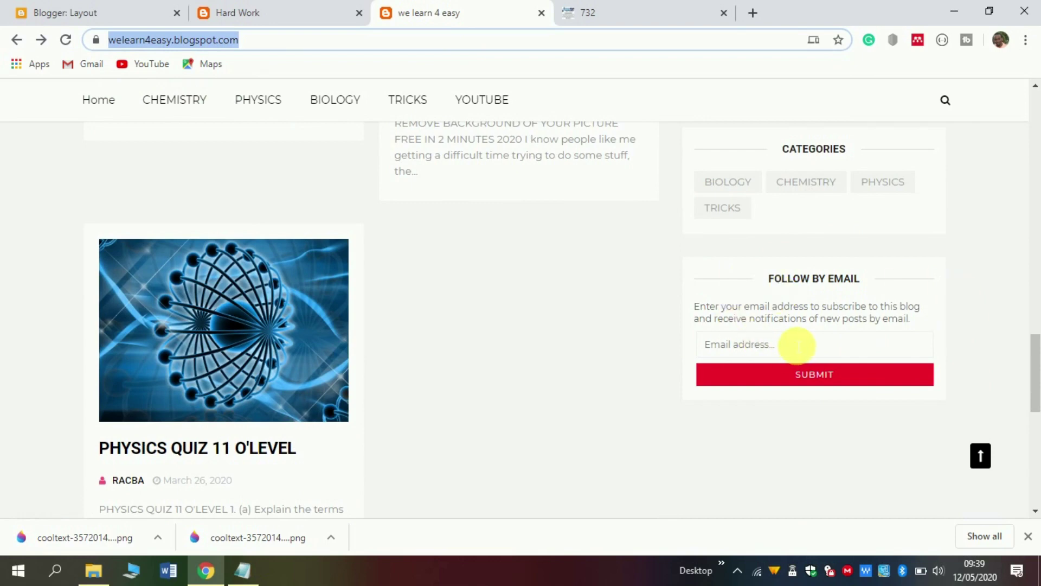
click(237, 7)
click(86, 12)
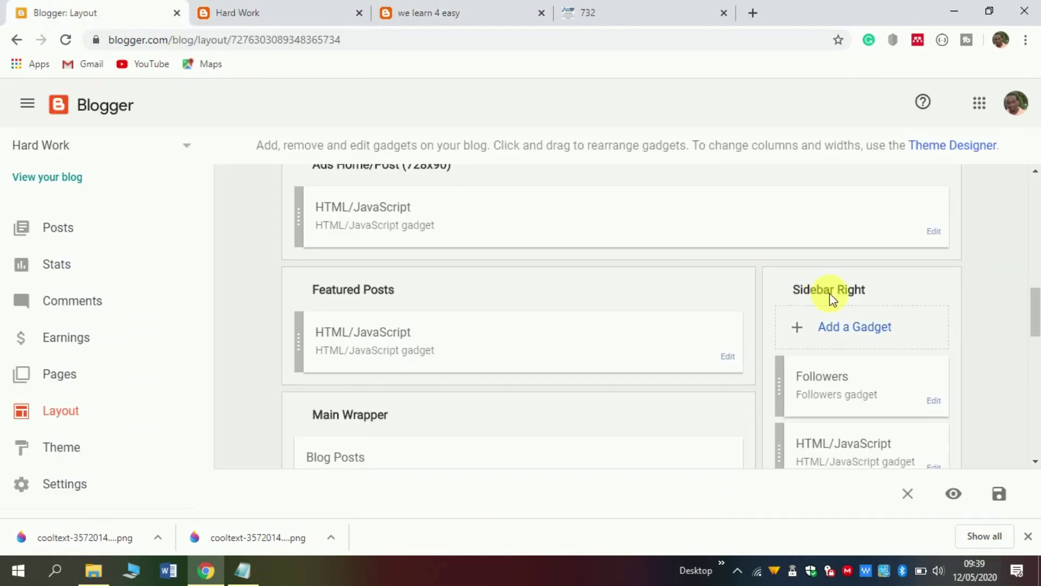
scroll(834, 297, down, 5)
scroll(834, 298, down, 2)
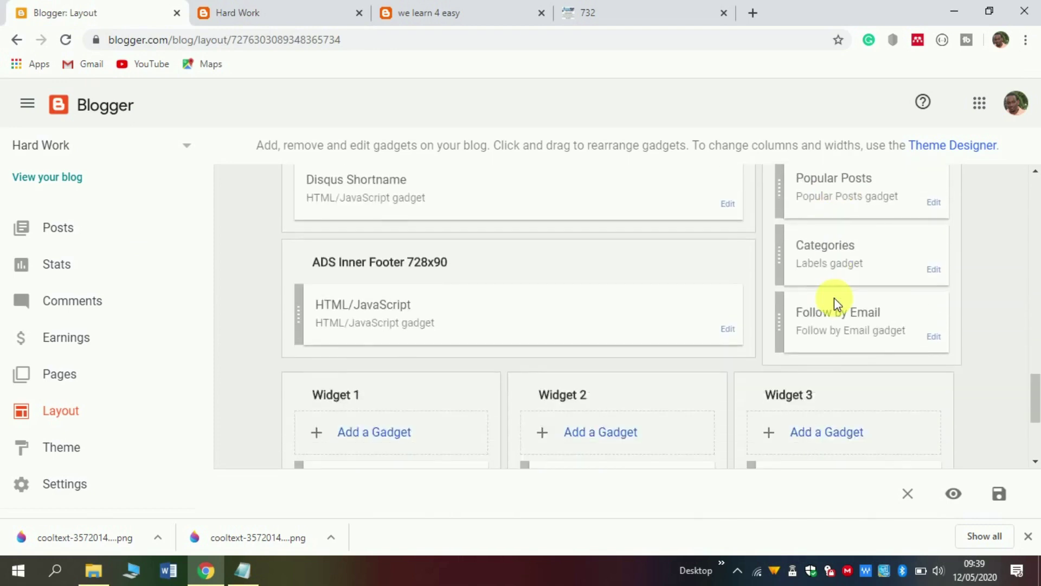
click(939, 341)
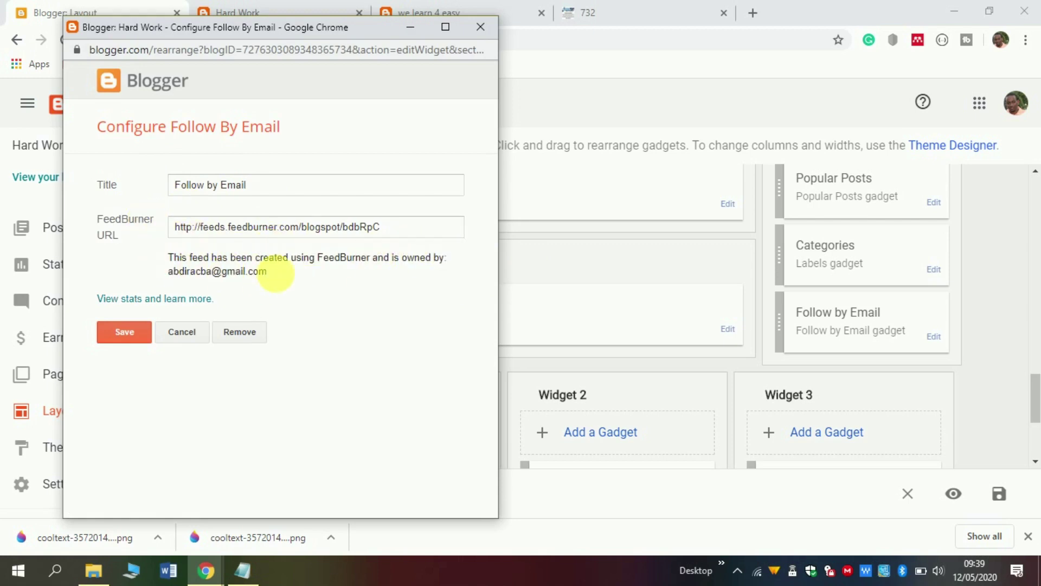
click(117, 336)
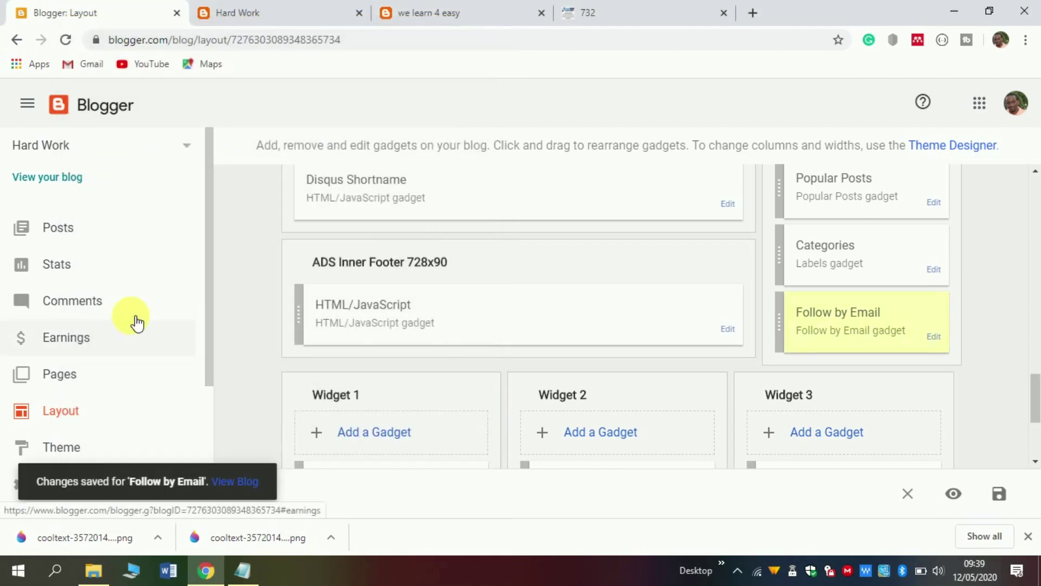
Step: Check the email subscription box on the live Hard Work blog, then go to the blog's Settings
click(297, 8)
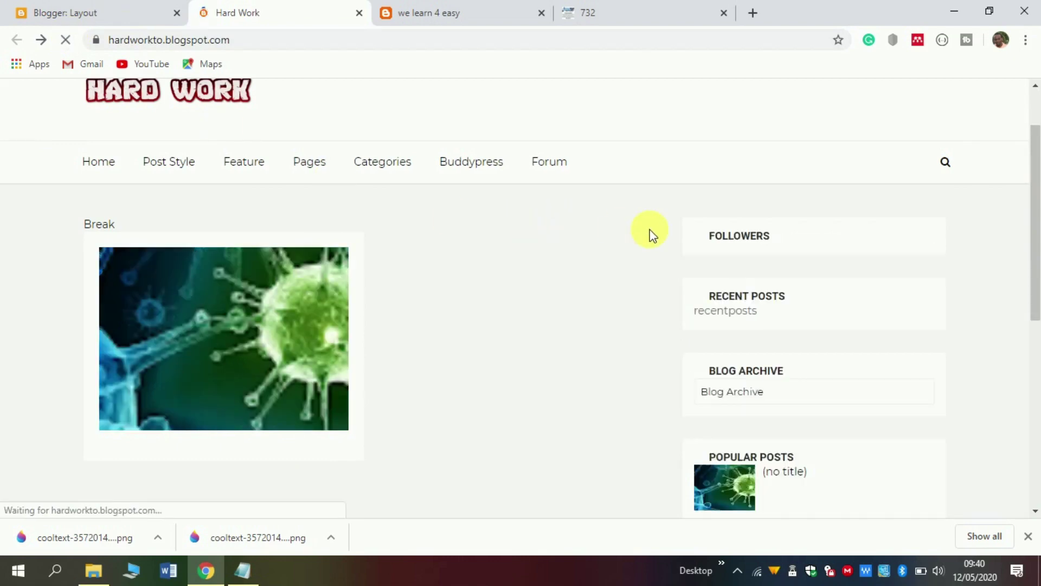
scroll(653, 235, down, 8)
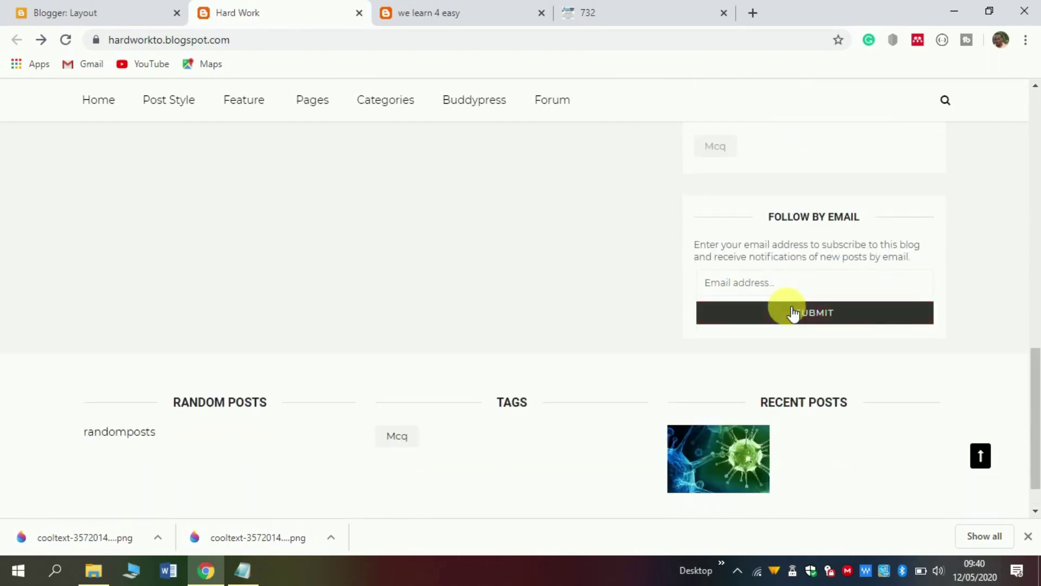
scroll(794, 312, up, 7)
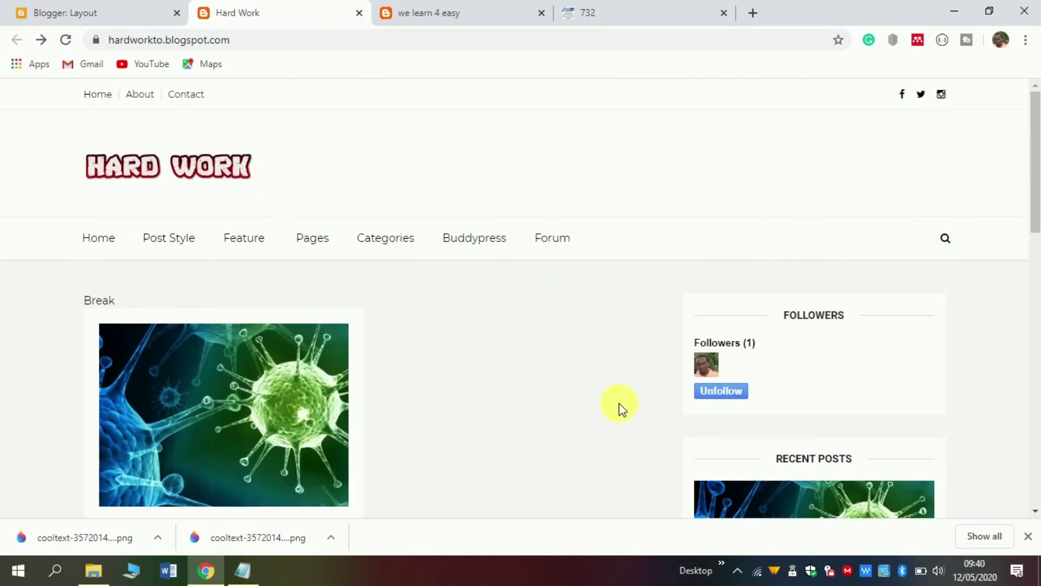
key(ctrl+1)
scroll(82, 402, down, 2)
click(76, 422)
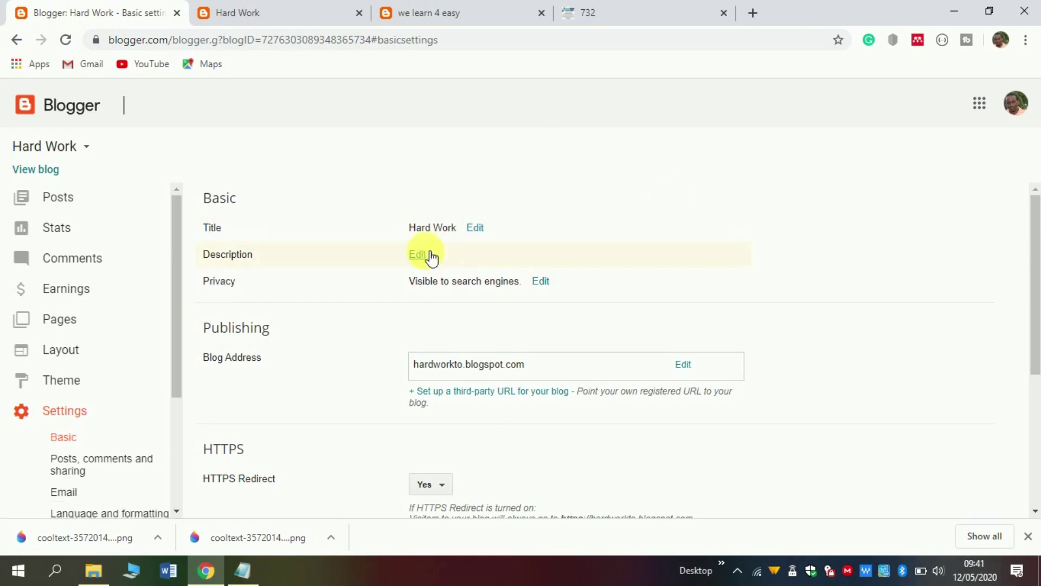
Step: Re-save the title 'Hard Work' and the search-engine visibility set to Yes in Basic settings
click(479, 231)
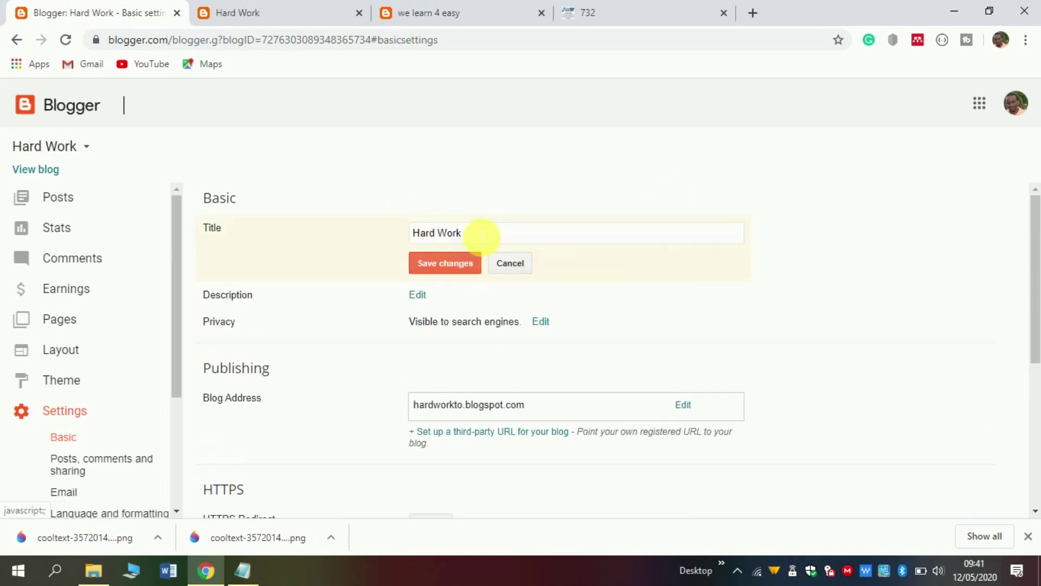
click(433, 265)
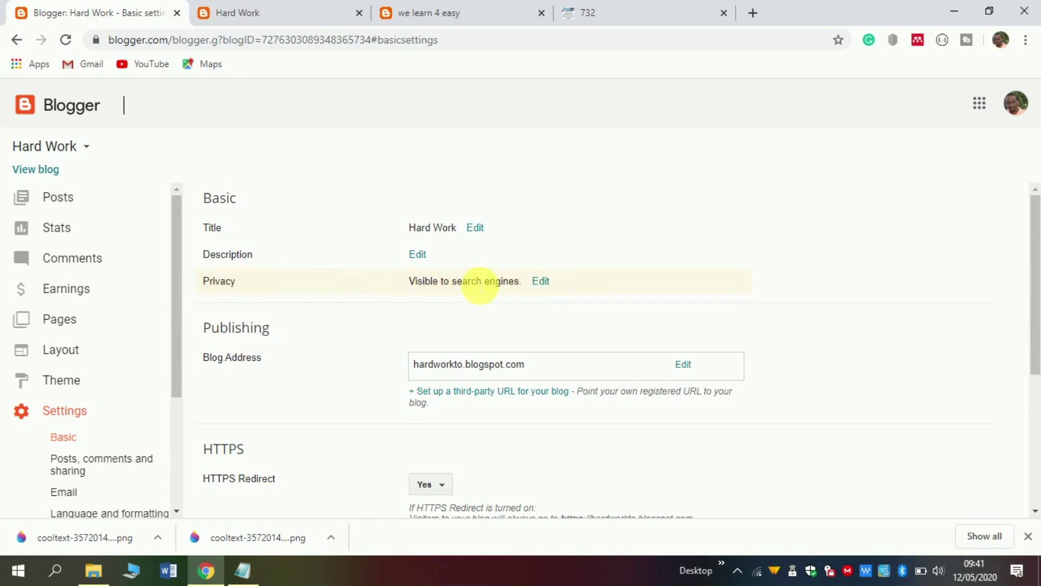
click(541, 281)
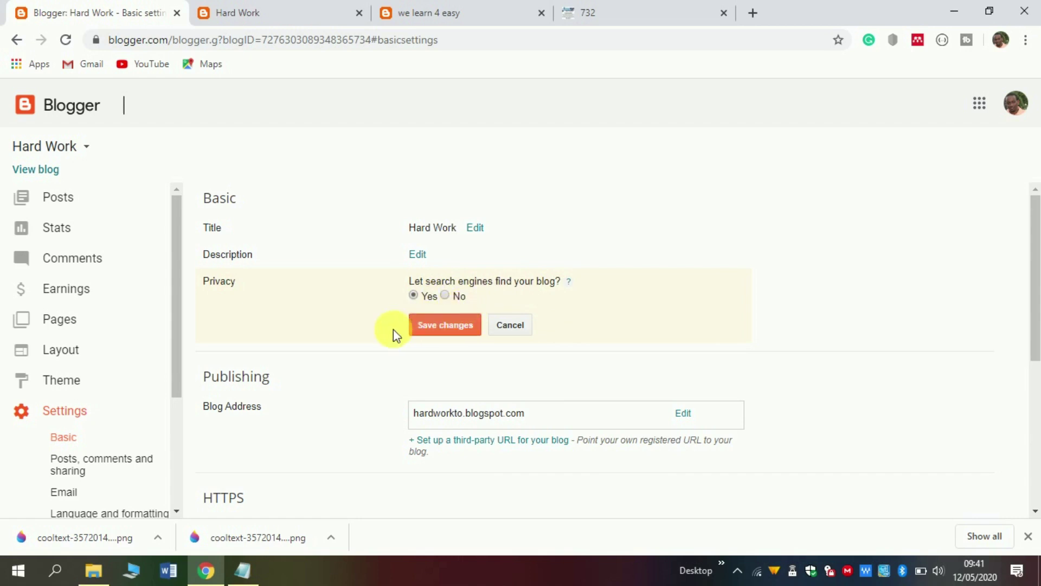
click(441, 328)
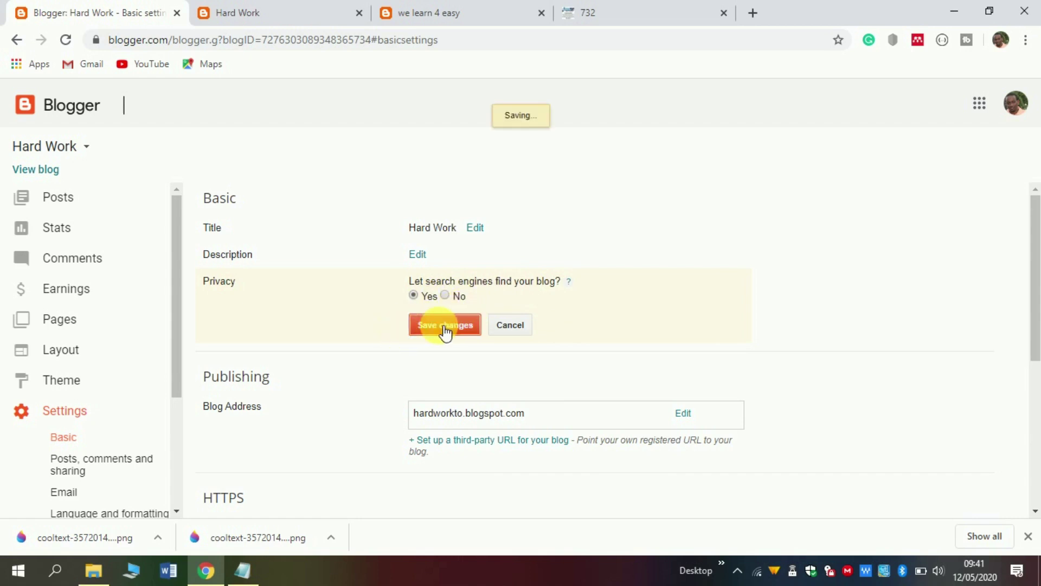
scroll(331, 360, down, 2)
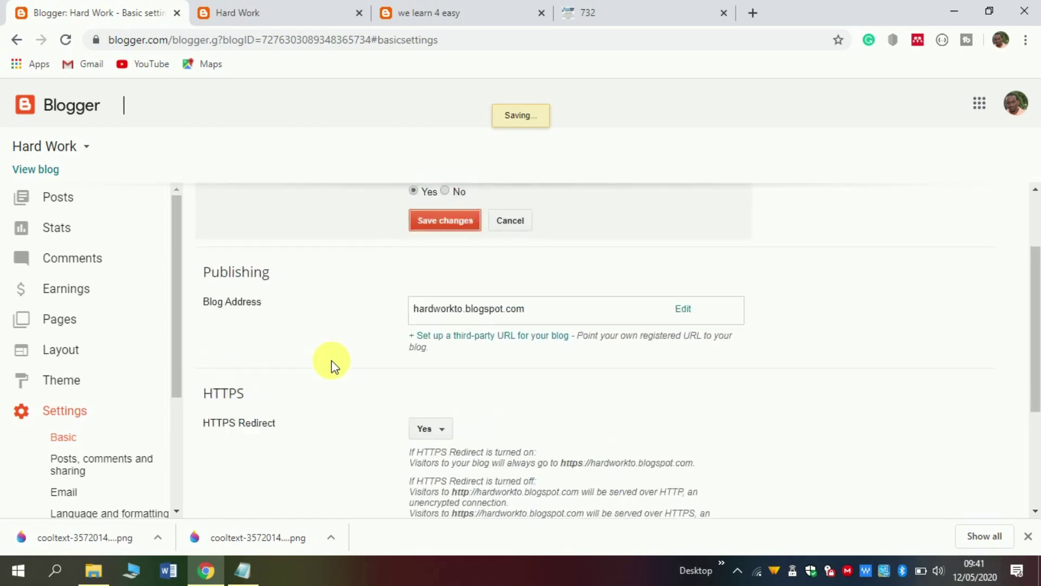
Step: Review HTTPS and Permissions, try + Add authors, then open the Blog Readers options, still Public
scroll(331, 360, up, 2)
scroll(393, 320, down, 1)
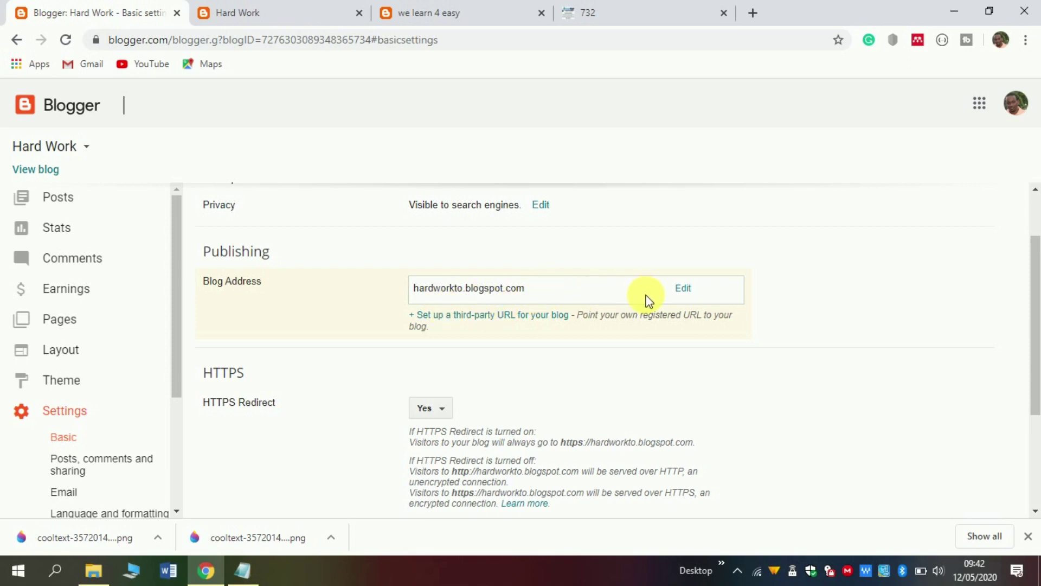
scroll(649, 300, down, 3)
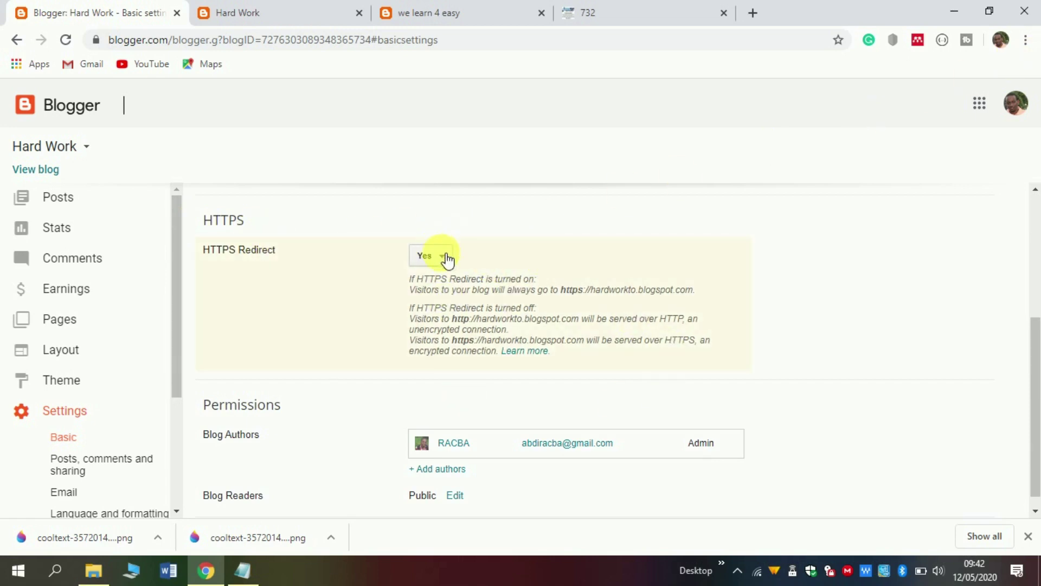
scroll(376, 474, down, 1)
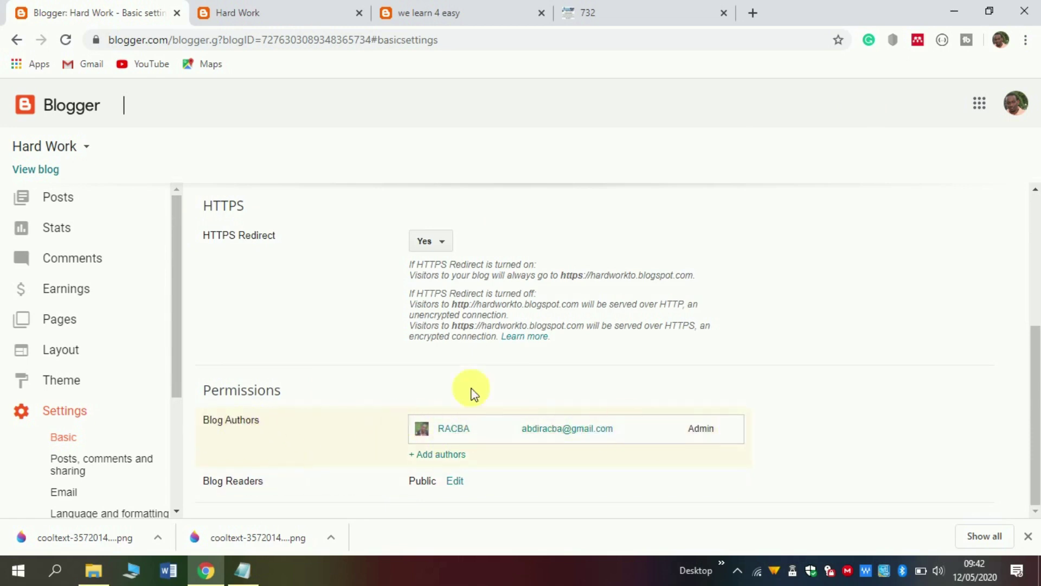
click(437, 459)
scroll(437, 450, down, 2)
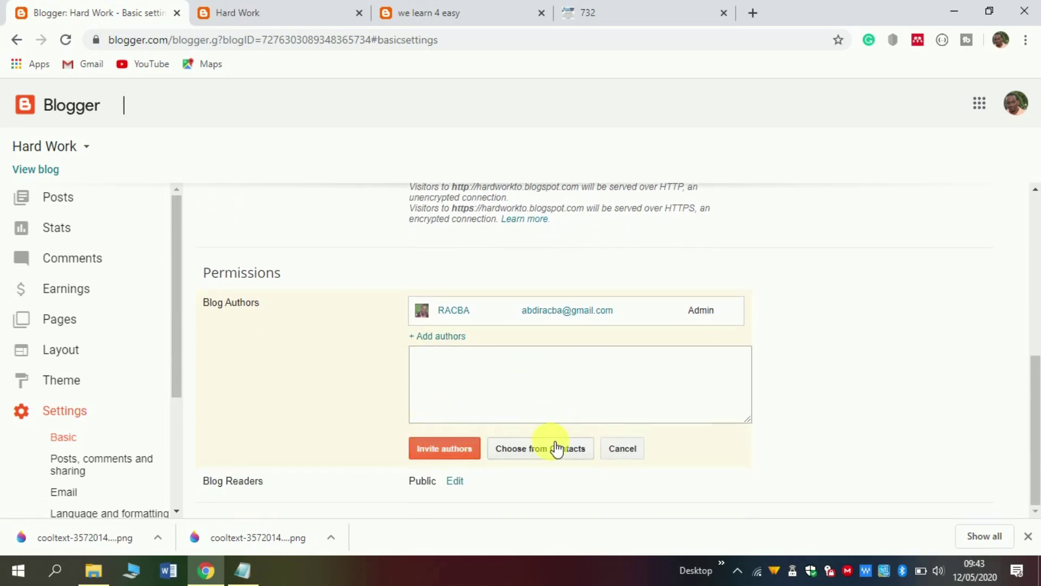
right_click(412, 362)
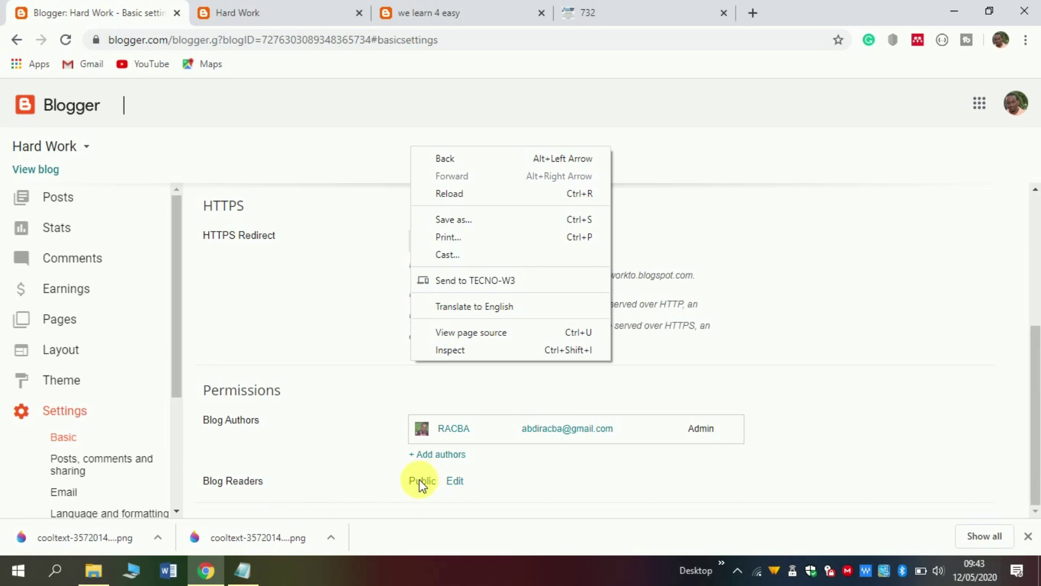
click(455, 481)
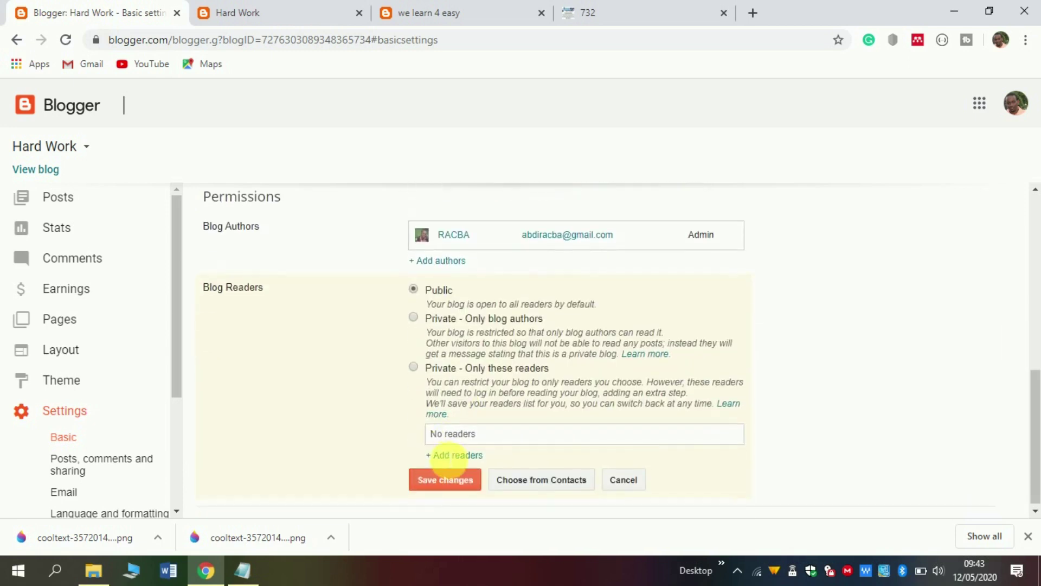